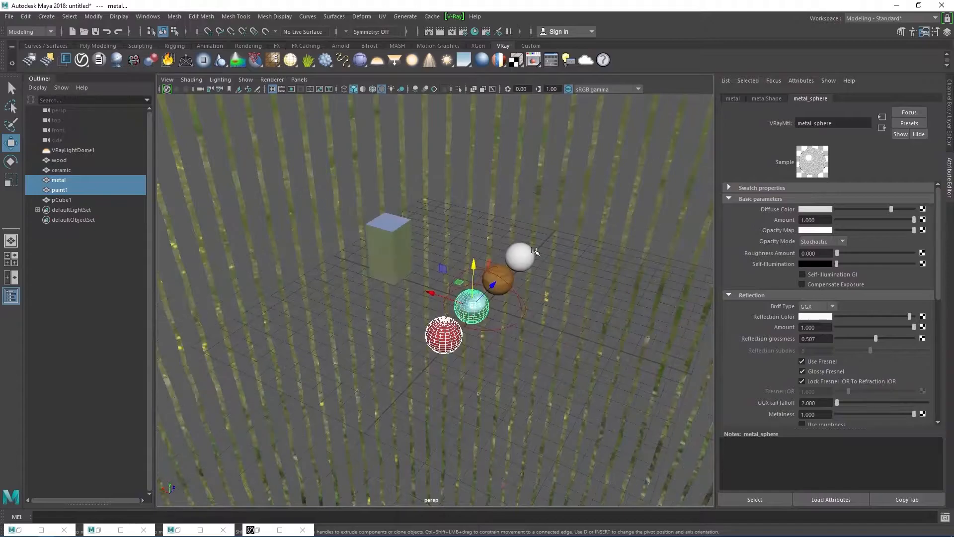
Duplicate the paint, metal, wood and ceramic spheres together and move the copies away from the original row
click(559, 364)
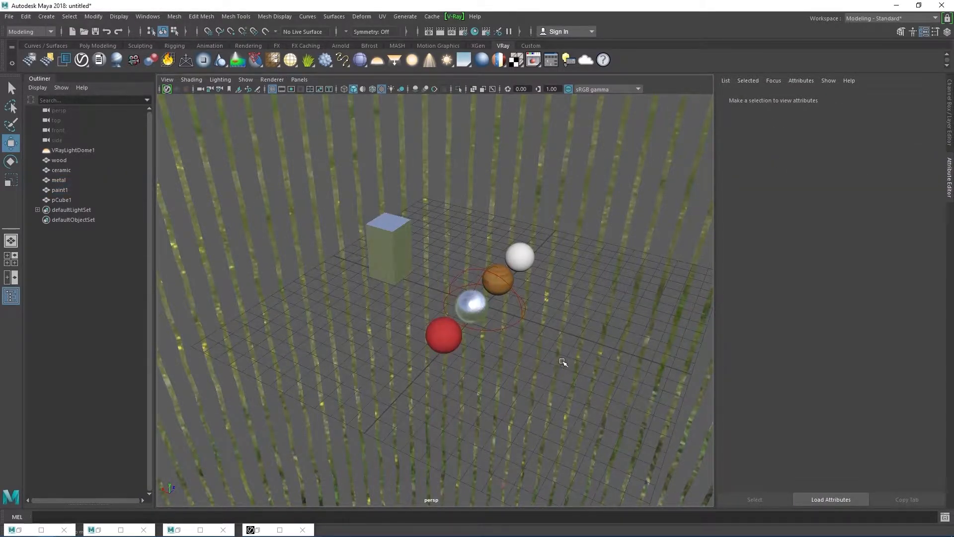
scroll(557, 360, up, 4)
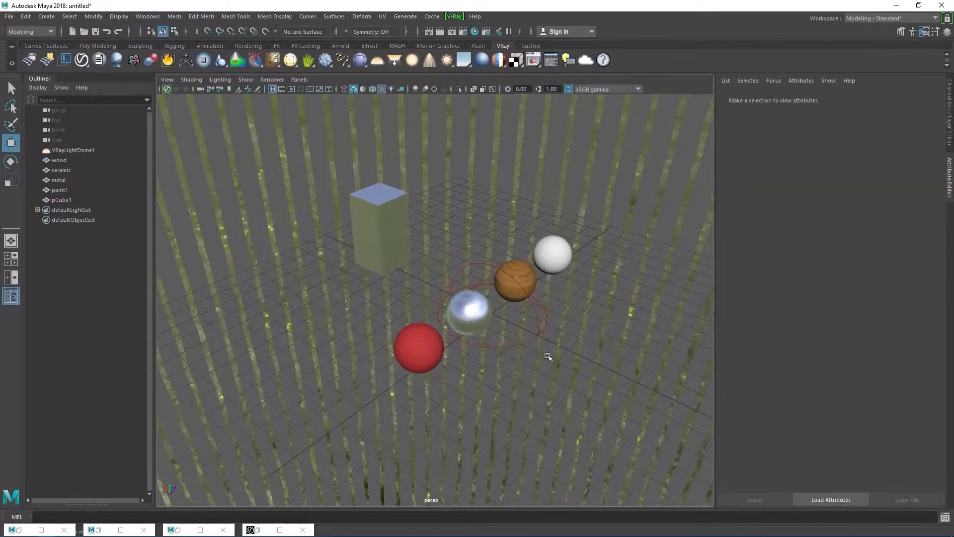
alt+middle_drag(548, 356, 503, 339)
click(367, 326)
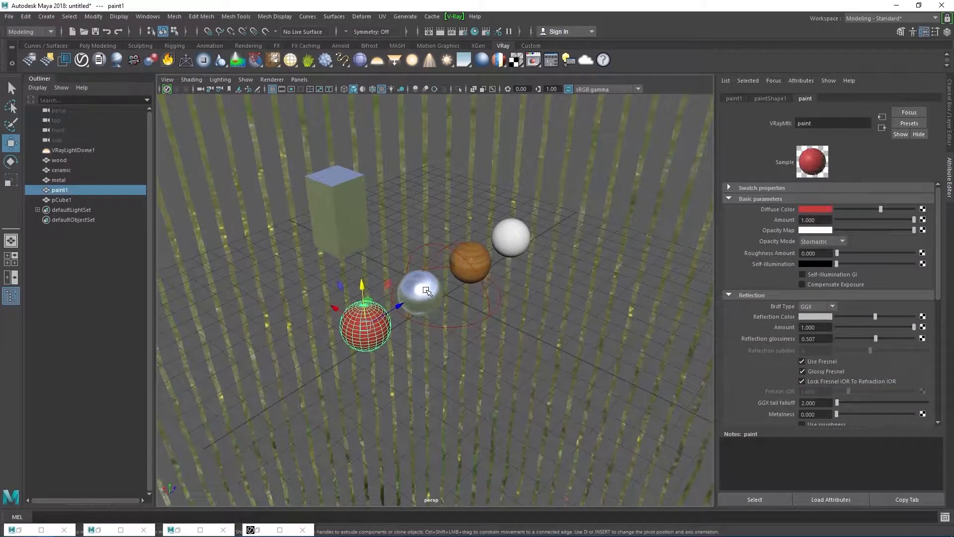
shift+click(426, 290)
shift+click(470, 262)
shift+click(517, 235)
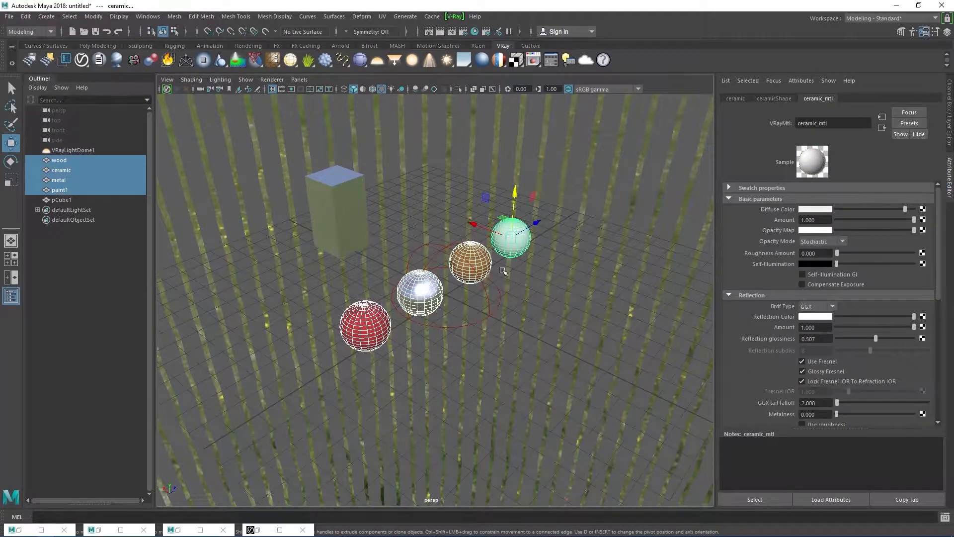
key(ctrl+d)
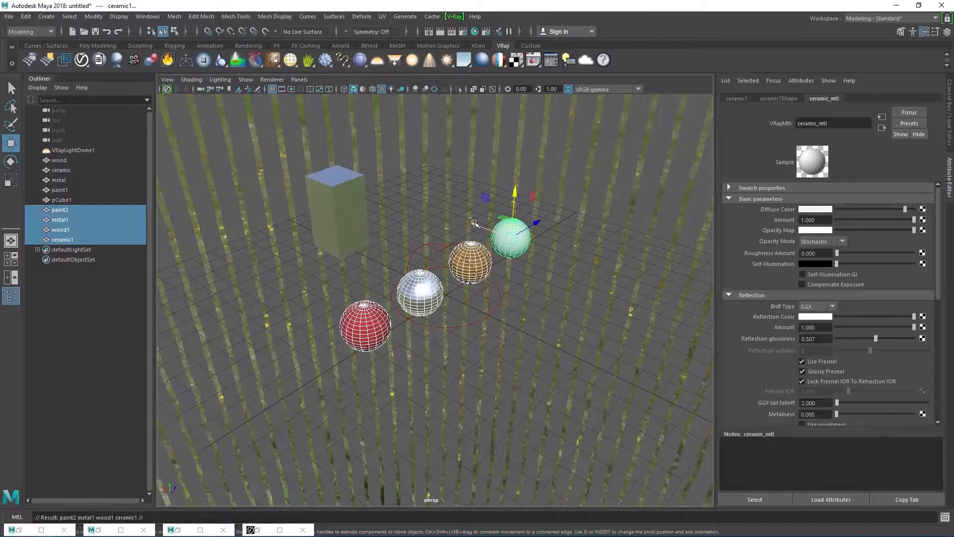
middle_drag(475, 223, 571, 303)
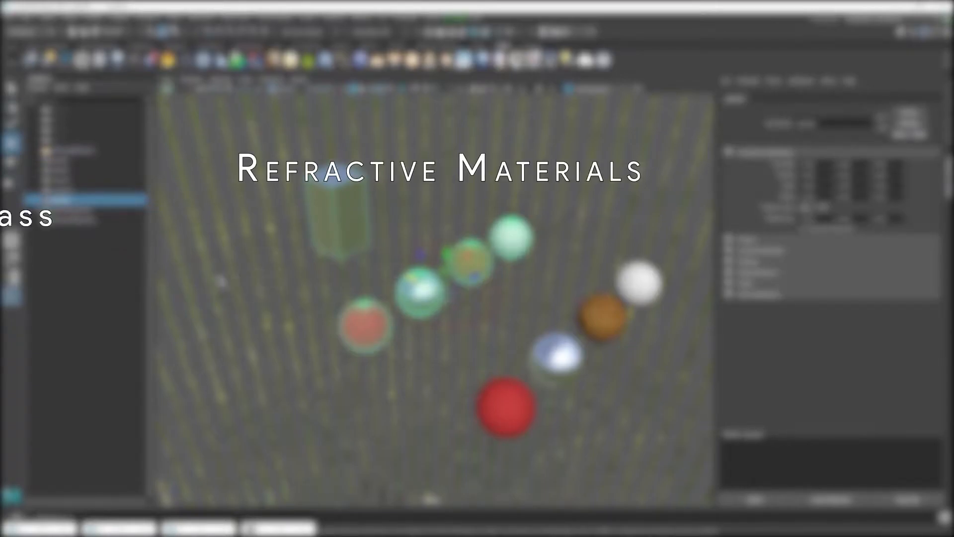
key(Delete)
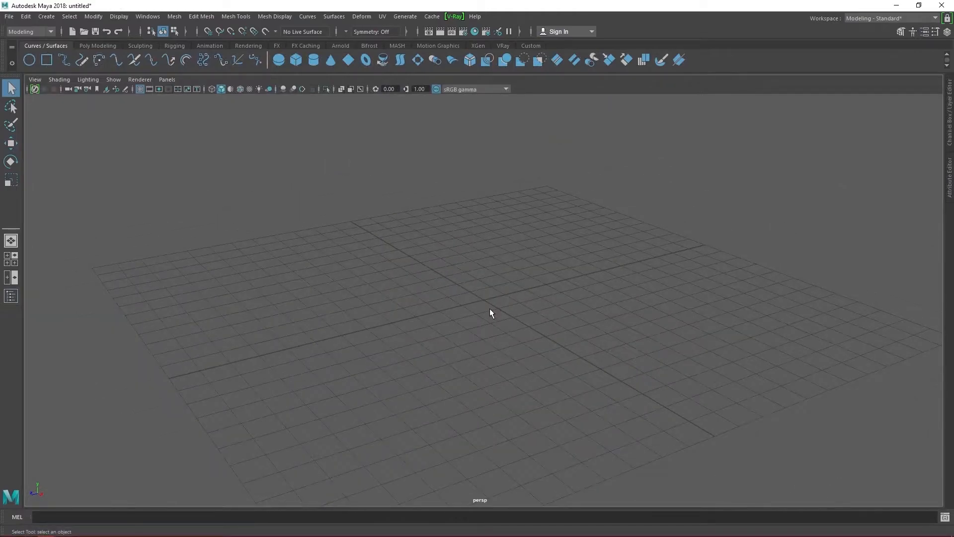
Create a polygon cube at the origin and scale it up uniformly to room size
scroll(490, 308, down, 3)
alt+drag(487, 329, 517, 343)
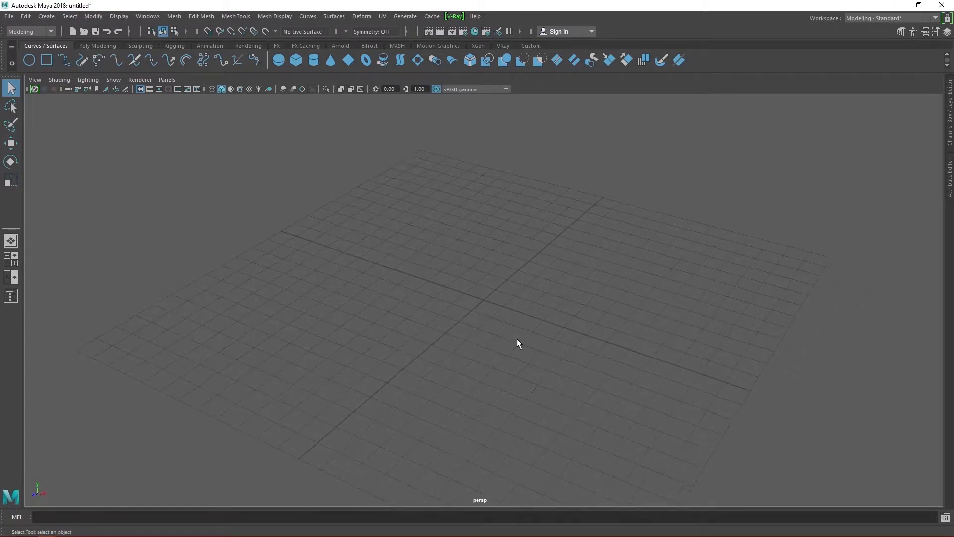
click(94, 46)
click(46, 59)
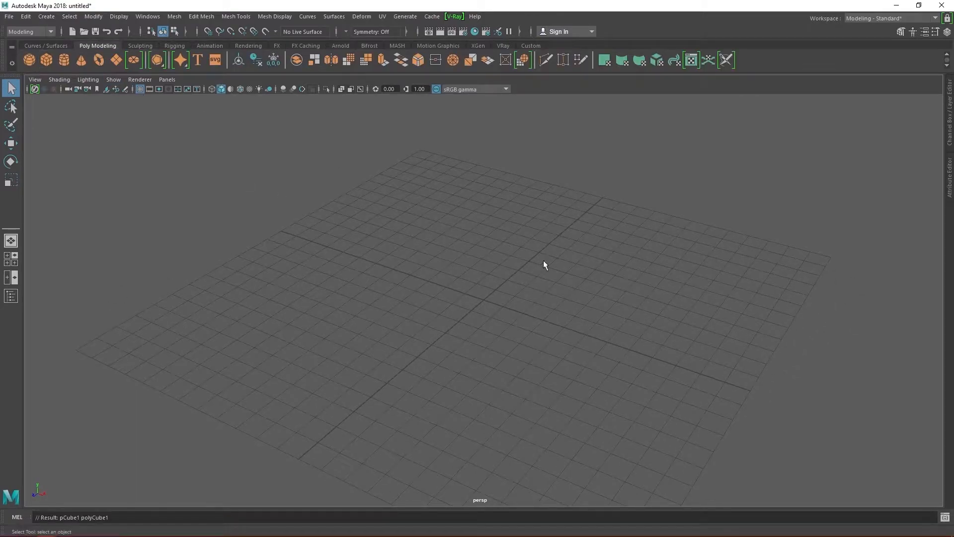
key(r)
drag(483, 300, 607, 326)
scroll(607, 326, down, 3)
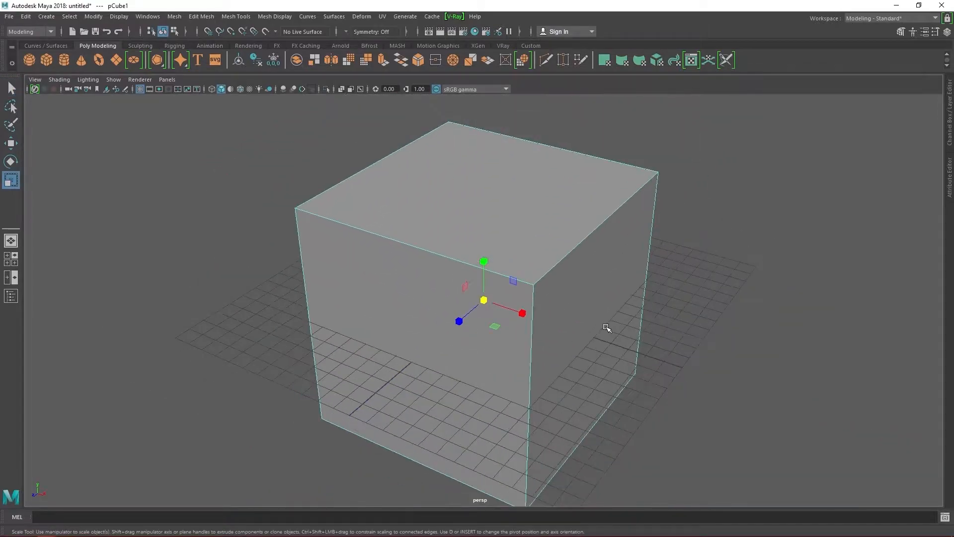
Raise the cube so its base rests near the grid and stretch it along Z into a wide room
key(w)
drag(481, 271, 508, 151)
alt+drag(555, 285, 571, 396)
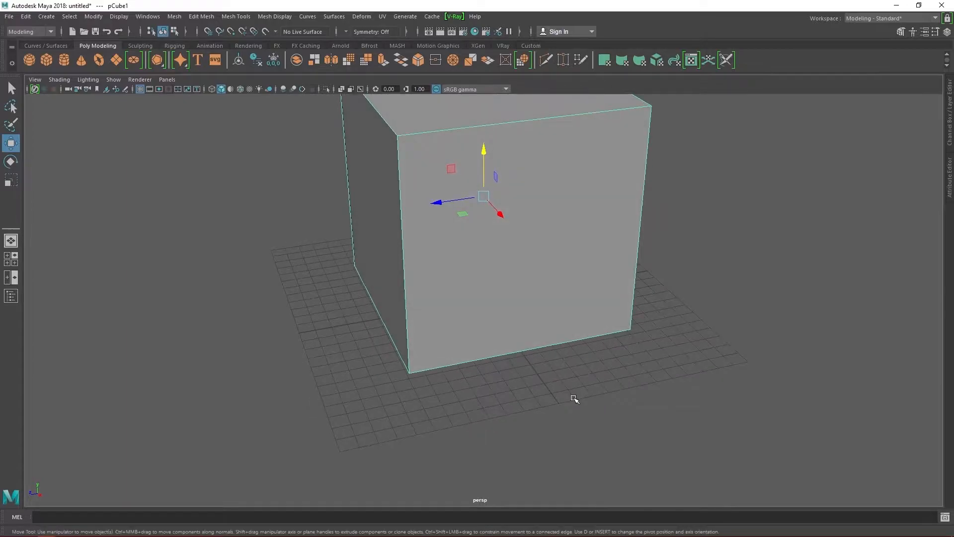
key(r)
drag(455, 204, 428, 204)
Delete the front face of the stretched cube to open up the room
alt+drag(526, 374, 559, 314)
right_drag(547, 169, 547, 177)
click(546, 177)
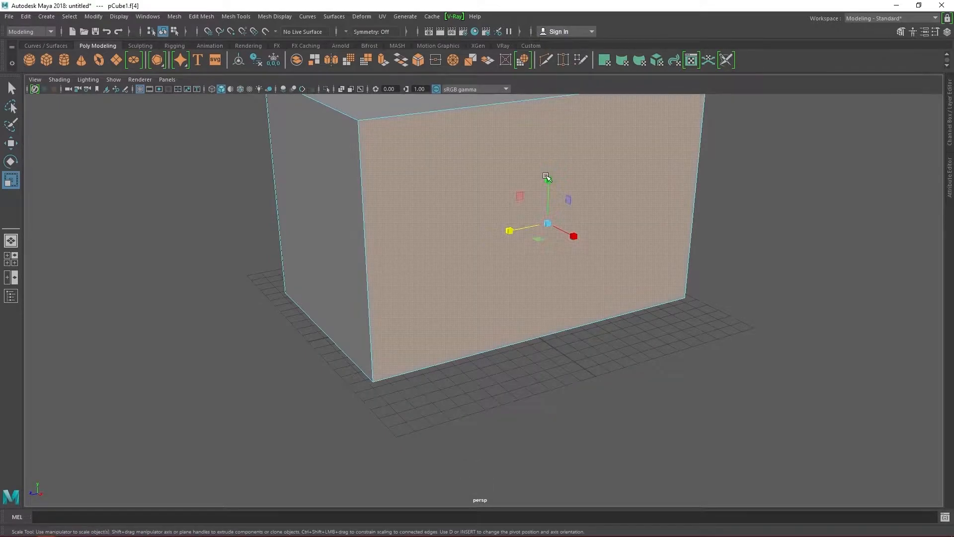
key(Delete)
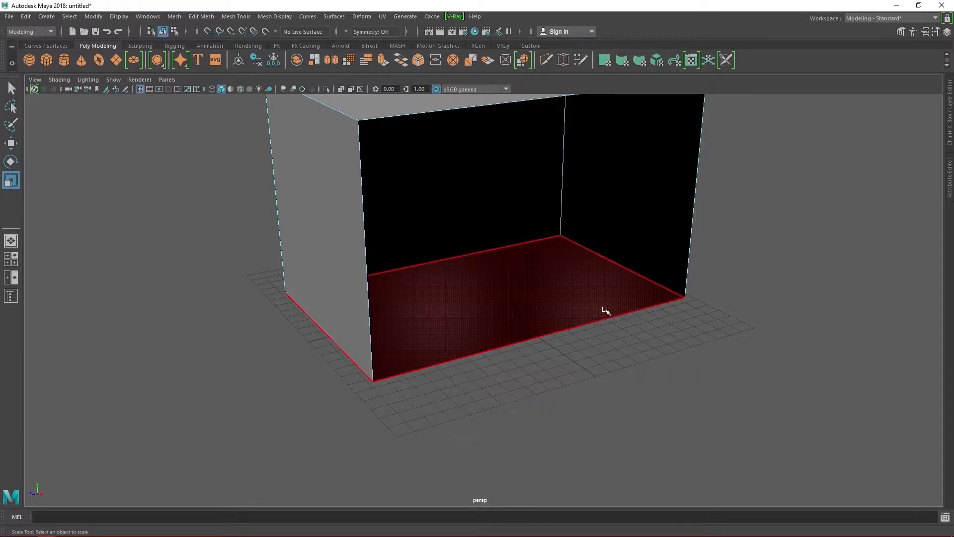
Create a polygon sphere, raise it above the room's floor and move it along Z towards a side wall
alt+drag(635, 353, 651, 378)
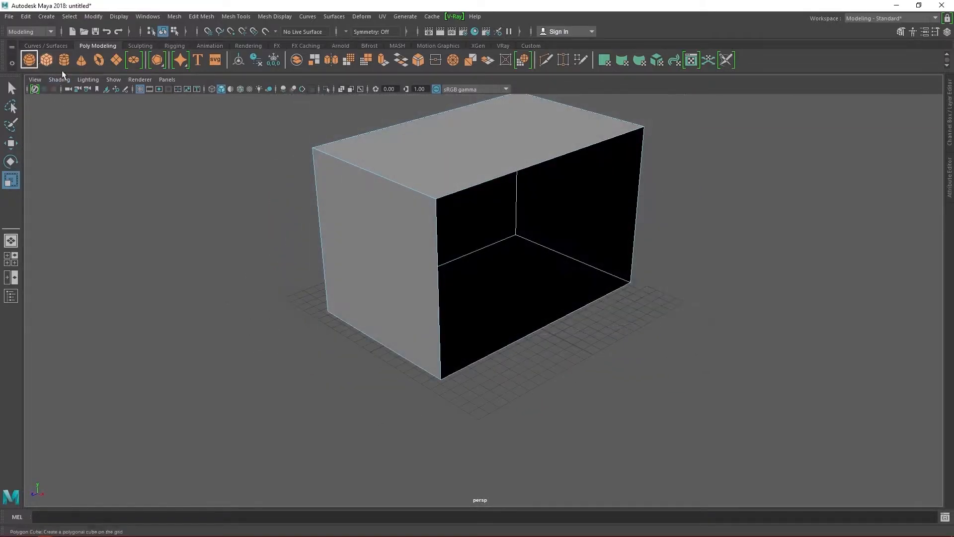
click(29, 60)
key(w)
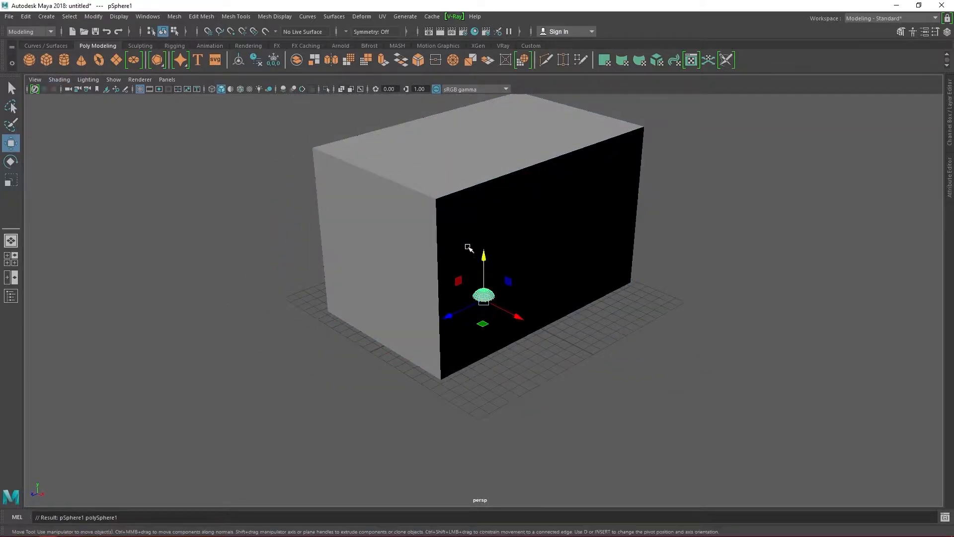
drag(483, 257, 484, 248)
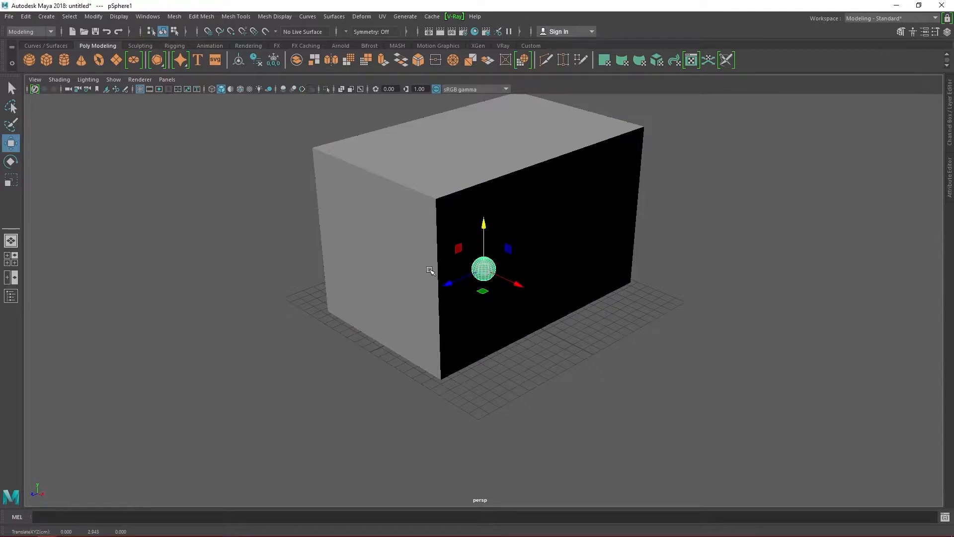
alt+right_drag(430, 270, 649, 273)
alt+drag(649, 273, 509, 278)
drag(446, 261, 369, 277)
alt+drag(529, 279, 484, 282)
drag(354, 237, 306, 238)
alt+drag(602, 339, 494, 318)
Reverse the normals of the room box
click(505, 284)
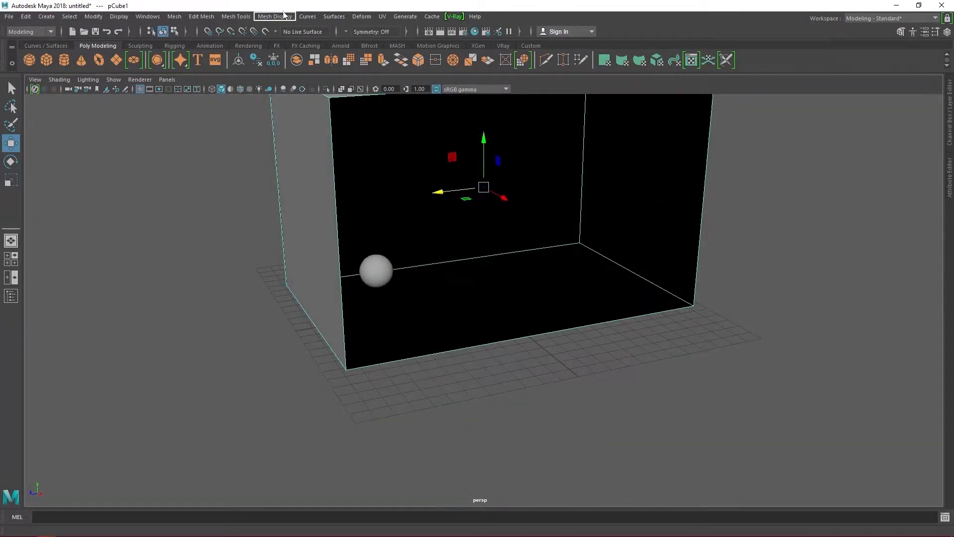
click(284, 17)
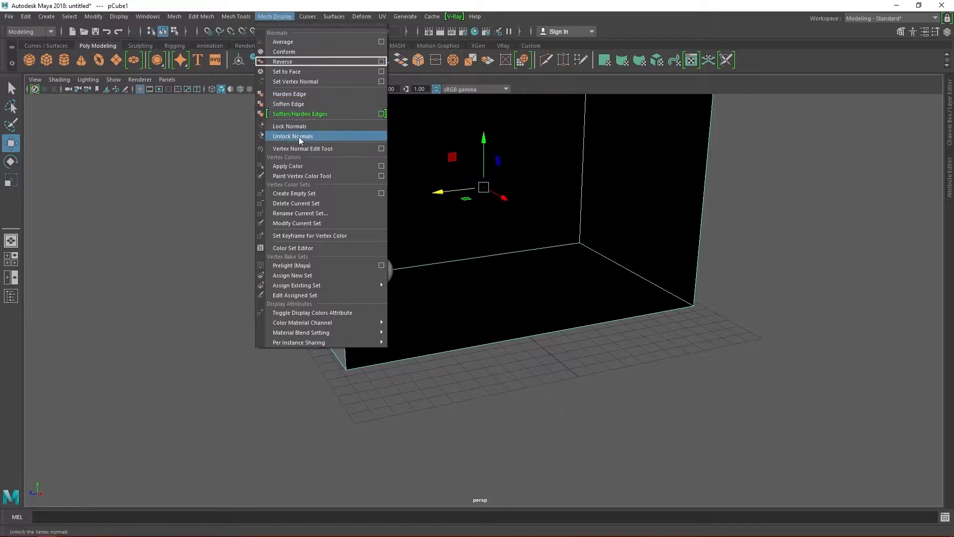
click(297, 61)
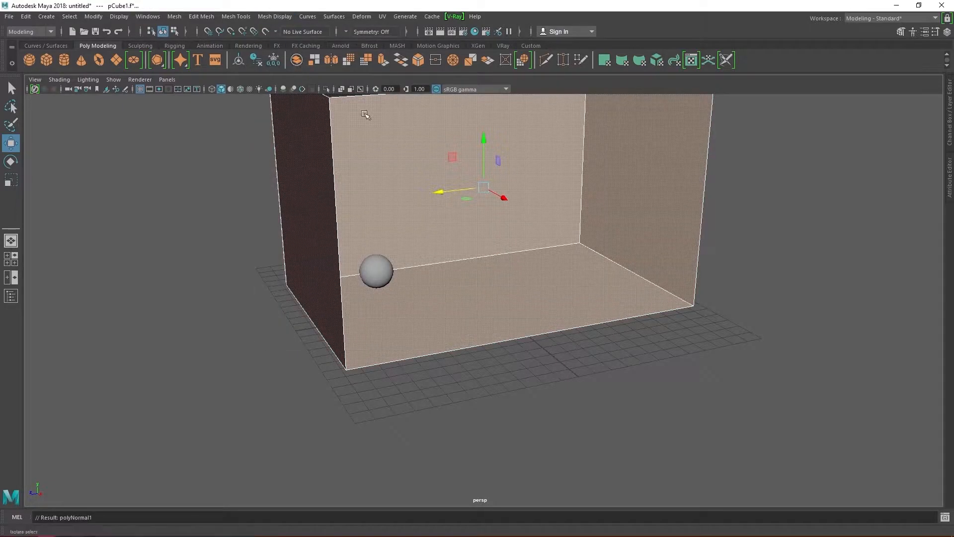
scroll(516, 273, down, 5)
click(654, 305)
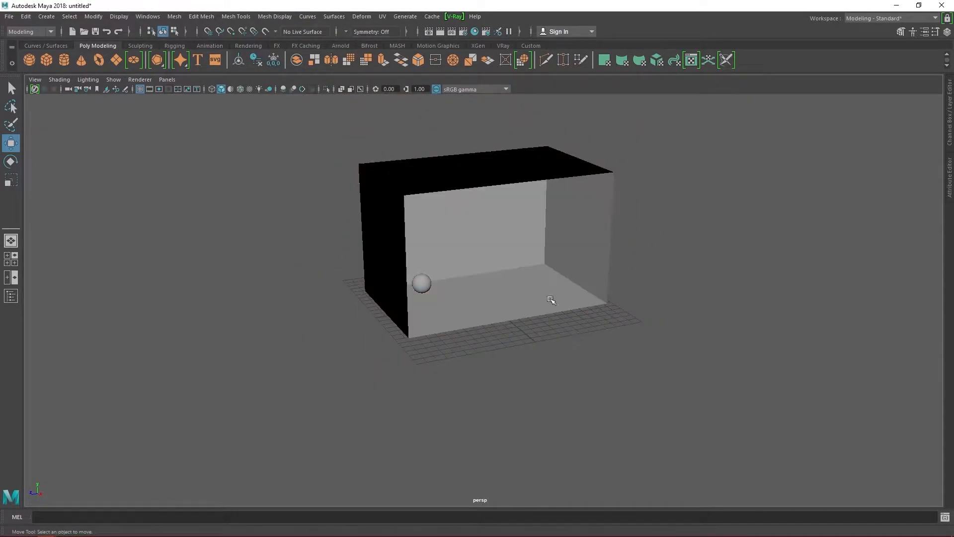
Scale up the sphere uniformly inside the room
scroll(507, 293, up, 5)
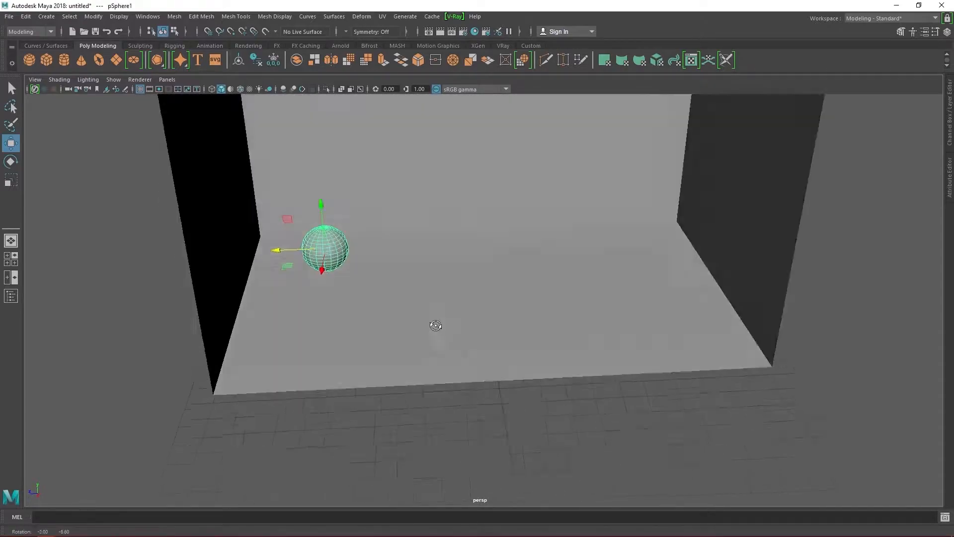
alt+drag(435, 326, 446, 323)
key(r)
drag(326, 249, 352, 257)
mouse_move(468, 292)
alt+mouse_down()
mouse_move(449, 291)
mouse_move(458, 294)
alt+mouse_up()
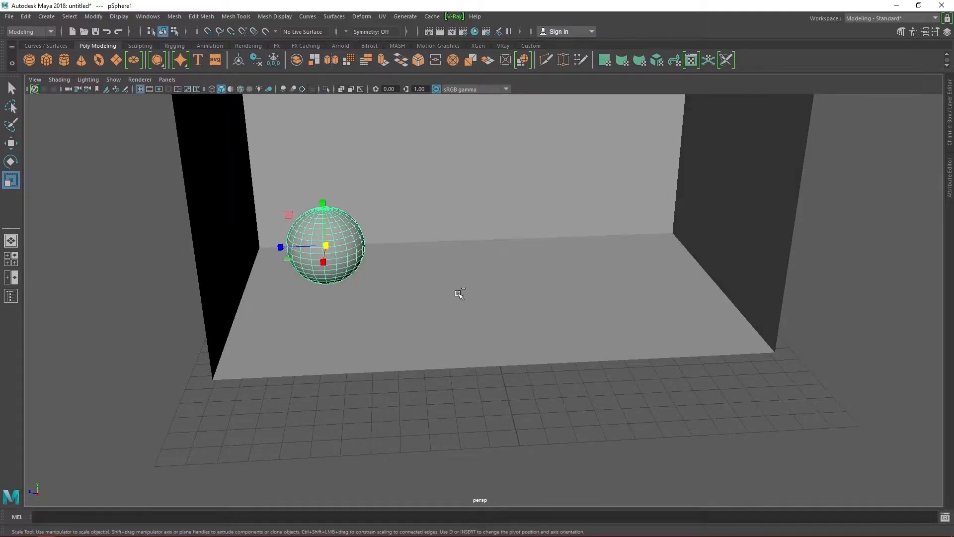
Duplicate the sphere three times, spreading the copies in a row along Z
key(w)
key(ctrl+d)
drag(279, 246, 650, 242)
key(ctrl+d)
key(ctrl+d)
click(426, 262)
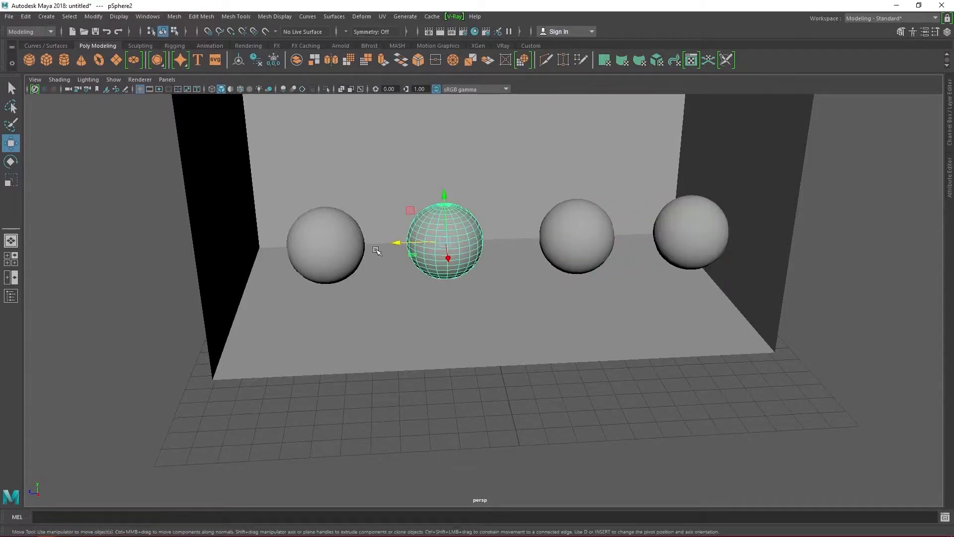
Shift the four spheres individually along Z to space them roughly evenly across the room
click(335, 258)
drag(287, 247, 249, 247)
click(455, 248)
drag(406, 244, 378, 249)
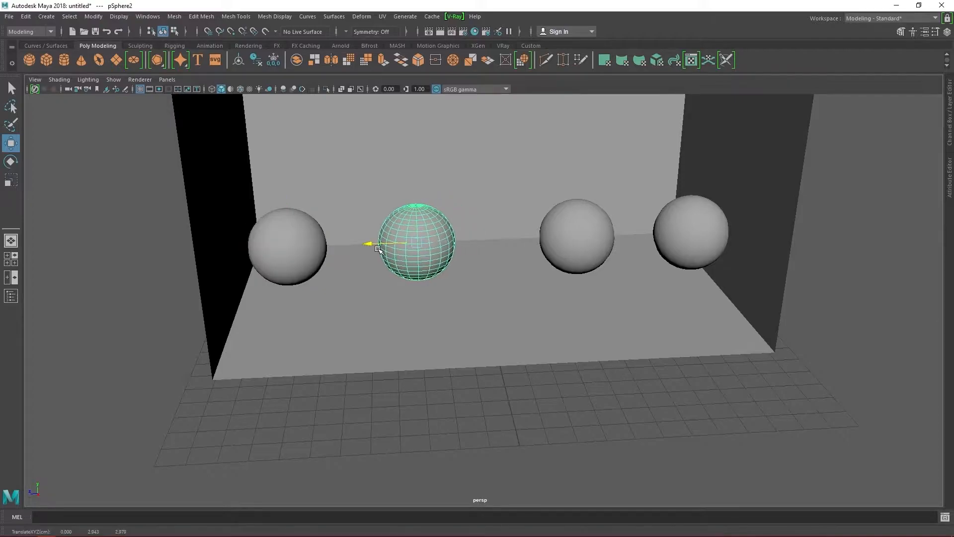
click(550, 246)
drag(531, 241, 503, 245)
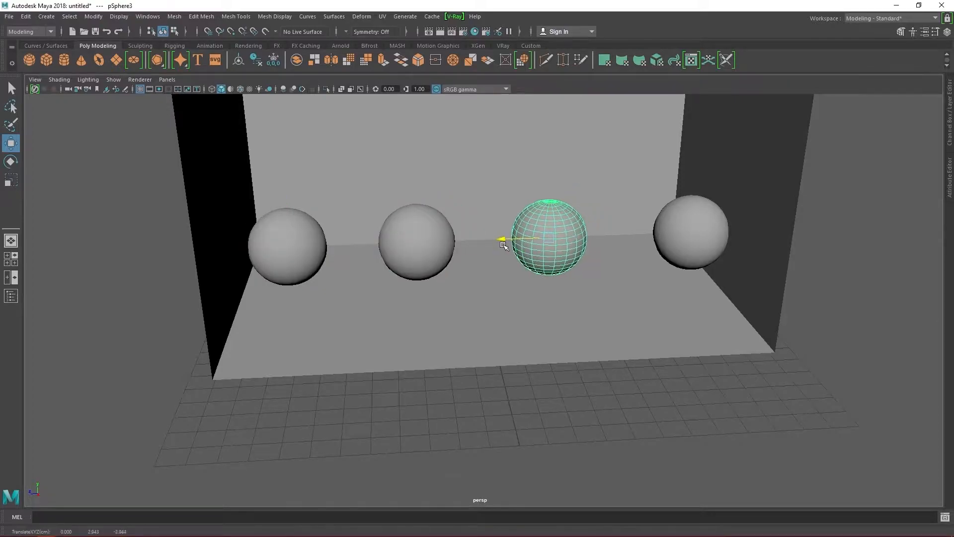
click(689, 241)
mouse_move(662, 238)
mouse_down()
mouse_move(634, 239)
mouse_move(652, 239)
mouse_up()
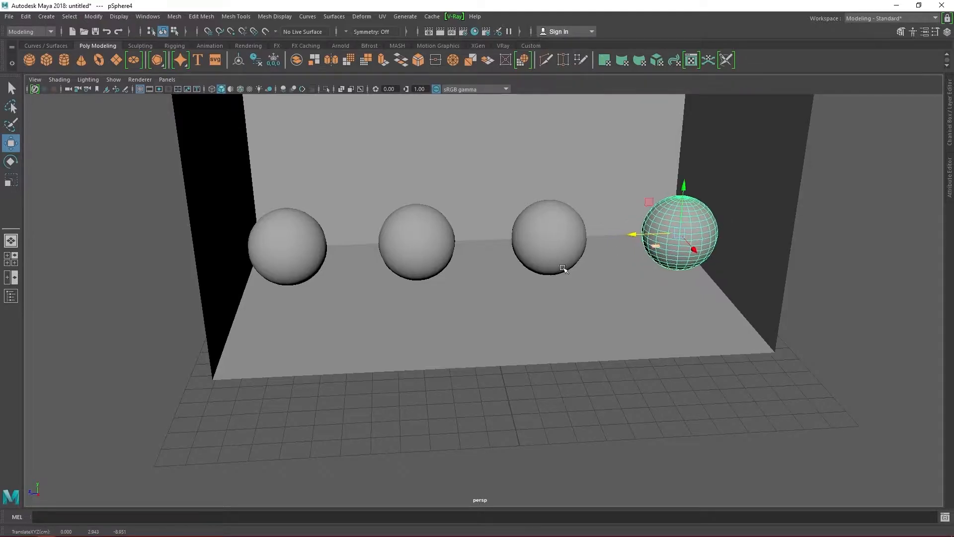
Show the Outliner and hide pSphere2, pSphere3 and pSphere4
click(441, 253)
shift+click(568, 249)
shift+click(692, 234)
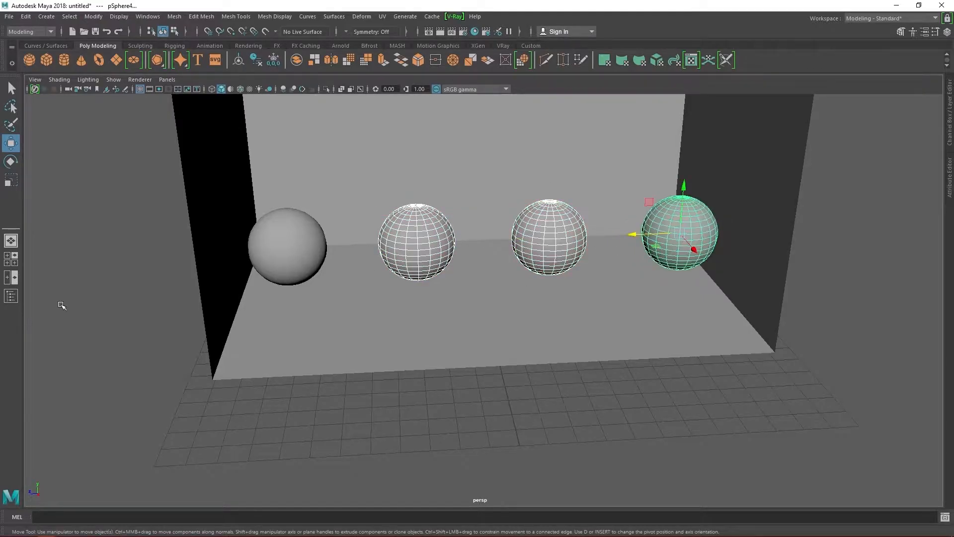
click(11, 296)
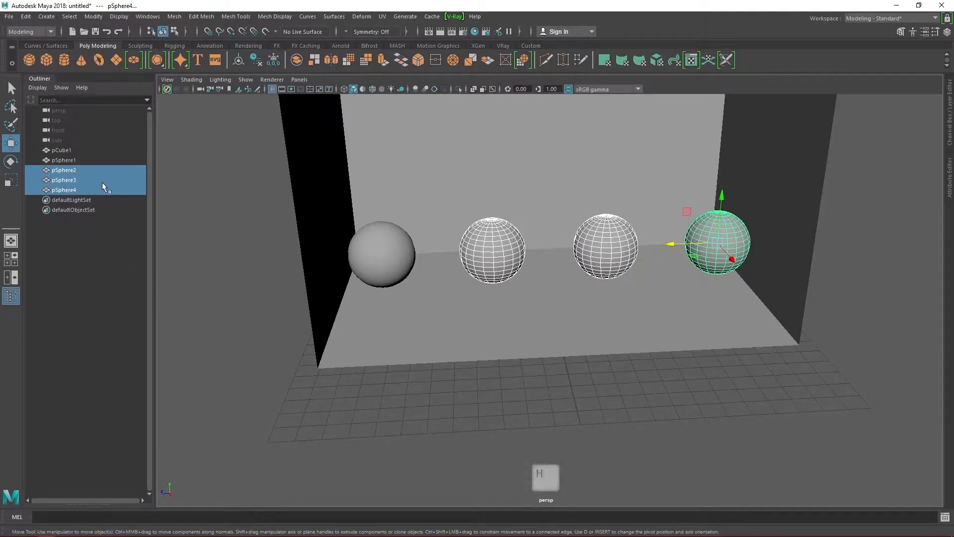
key(ctrl+h)
Rename the remaining visible sphere, pSphere1, as glass
click(71, 161)
double_click(71, 162)
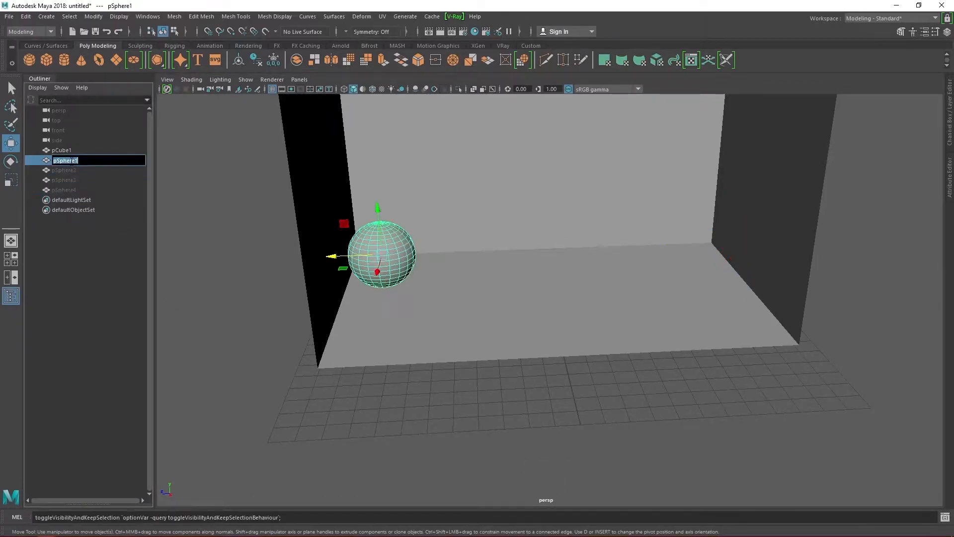
text(glass)
key(Return)
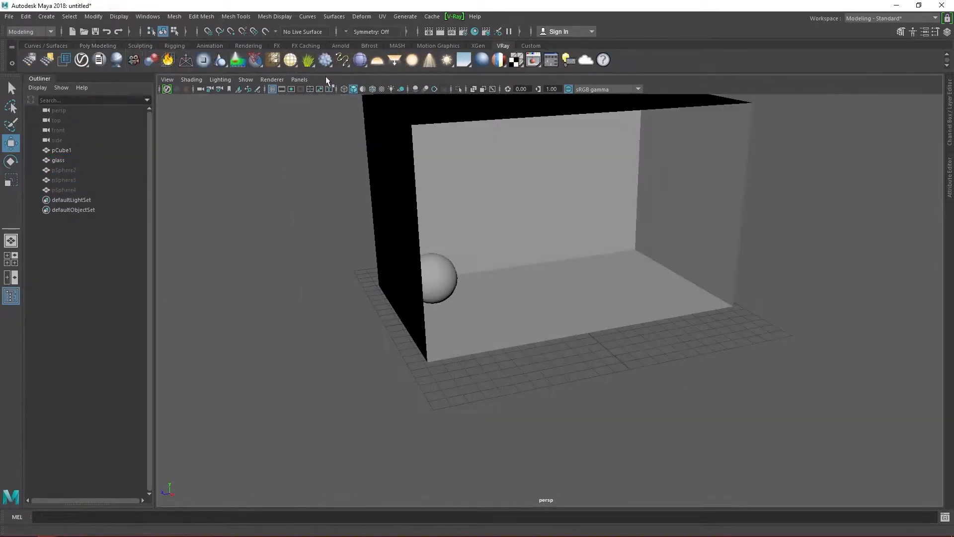
Add a V-Ray dome light to the scene
click(377, 61)
scroll(524, 303, down, 5)
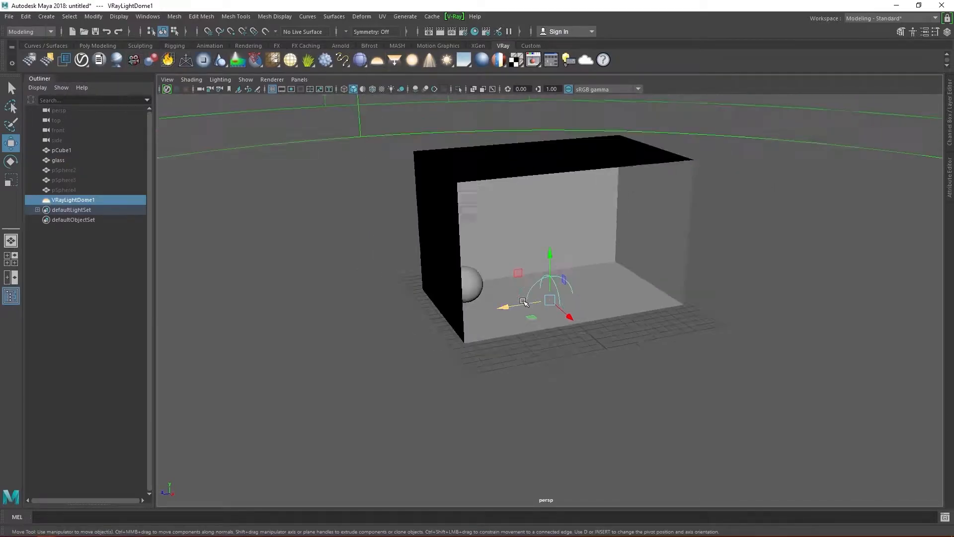
scroll(524, 302, up, 5)
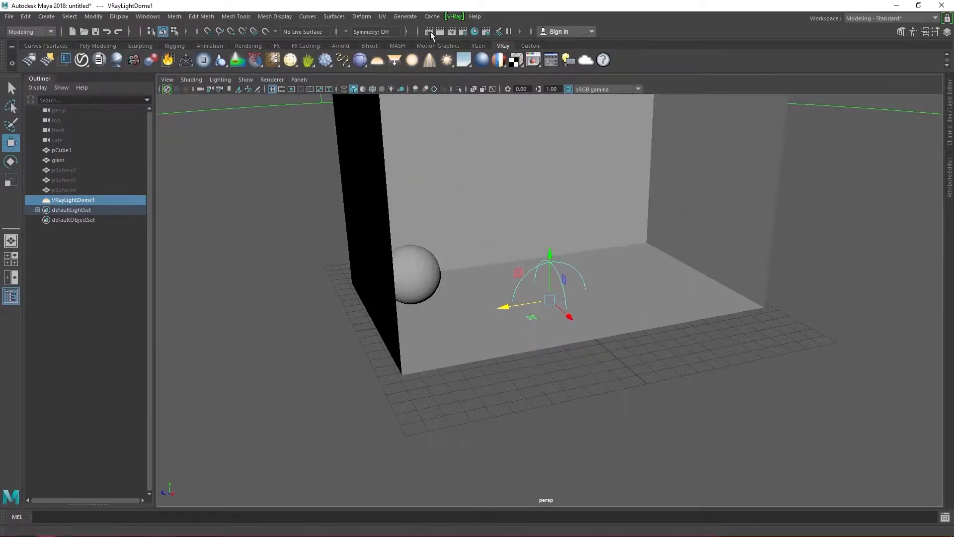
Enable the dome light's texture and assign the file VizPeople_non_commercial_hdr_v1_05.hdr as its Dome Tex
click(950, 176)
click(833, 286)
click(922, 304)
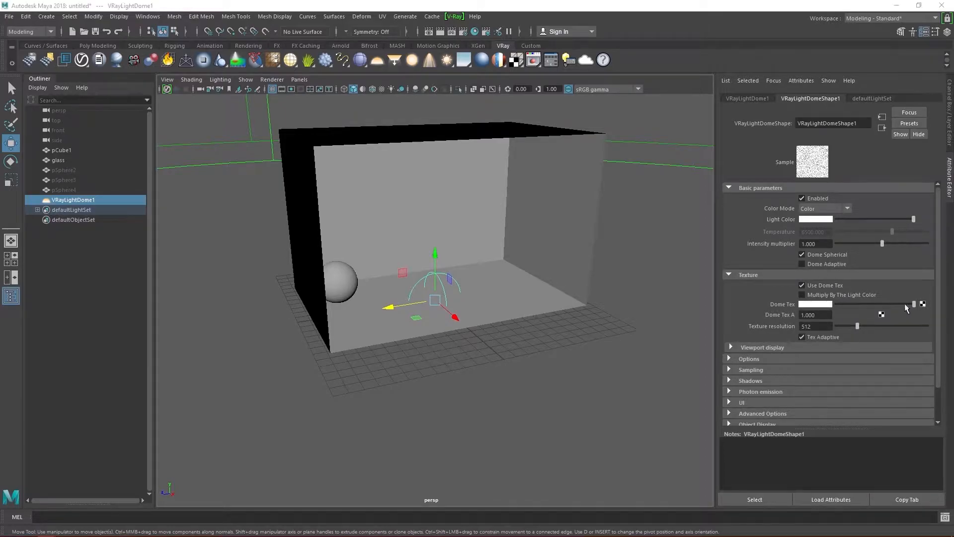
click(486, 334)
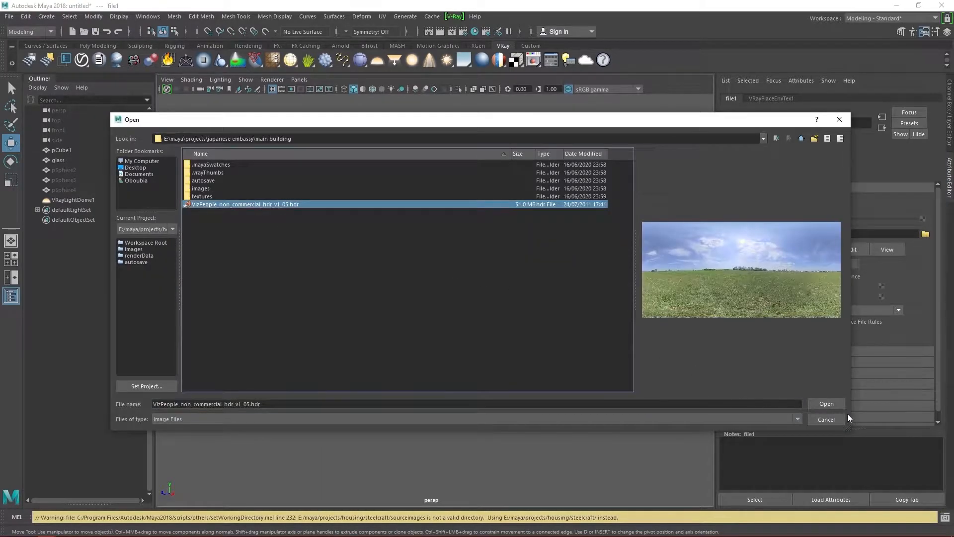
click(835, 405)
scroll(410, 330, up, 3)
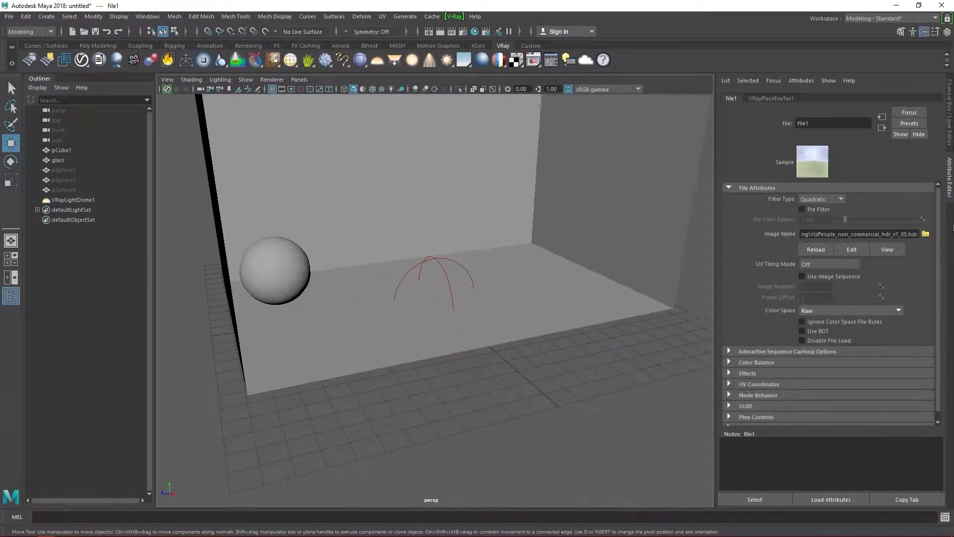
Stretch the room box pCube1 along Z to a scale of about 37.18, widening the space between its side walls
click(950, 184)
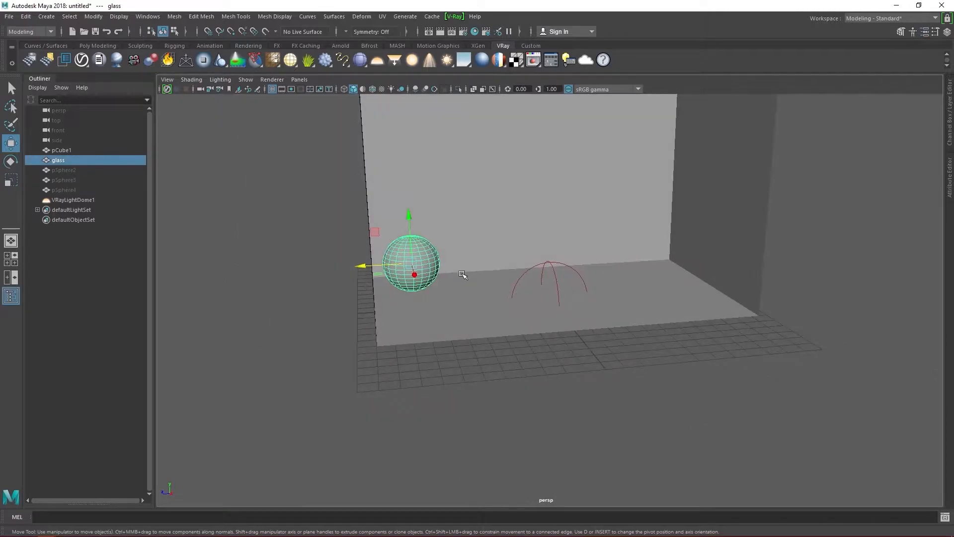
alt+drag(468, 311, 503, 297)
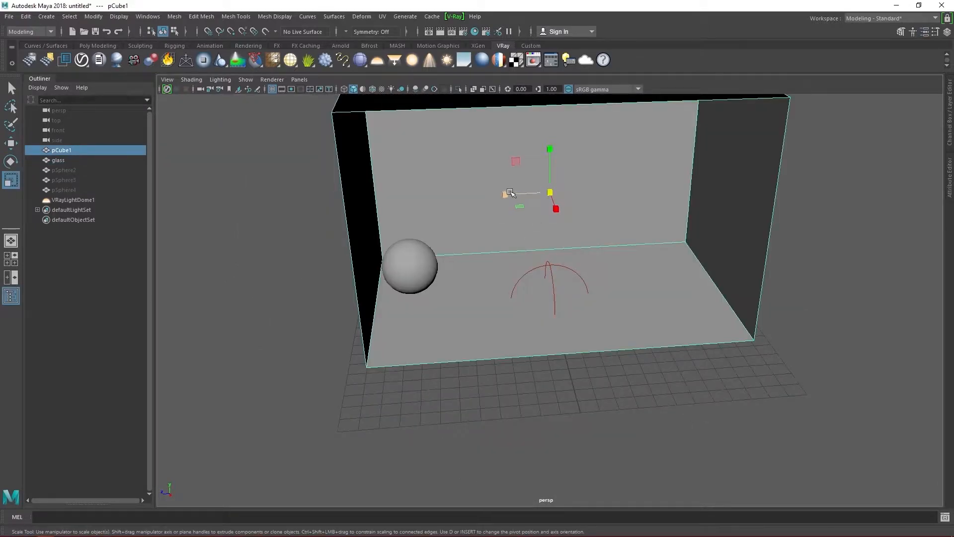
drag(509, 192, 476, 195)
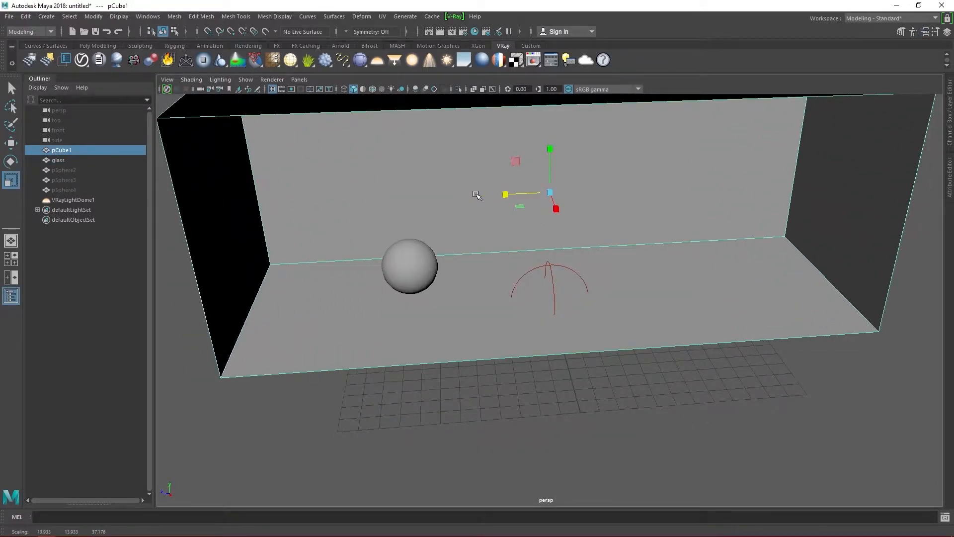
Move the glass sphere along Z toward the room's nearby side wall
click(396, 267)
key(w)
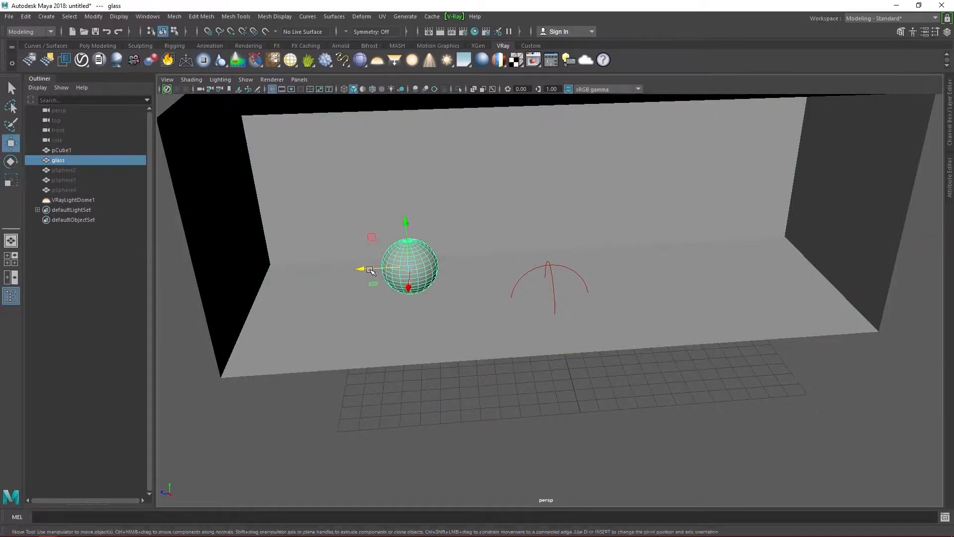
drag(358, 269, 288, 271)
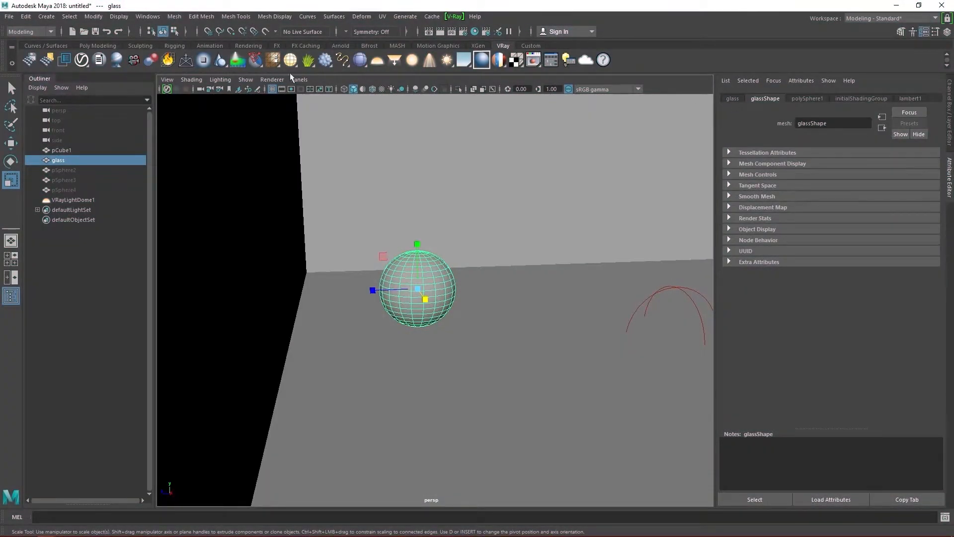
Assign a new V-Ray Mtl to the glass sphere and name the material glass_mtl
click(482, 60)
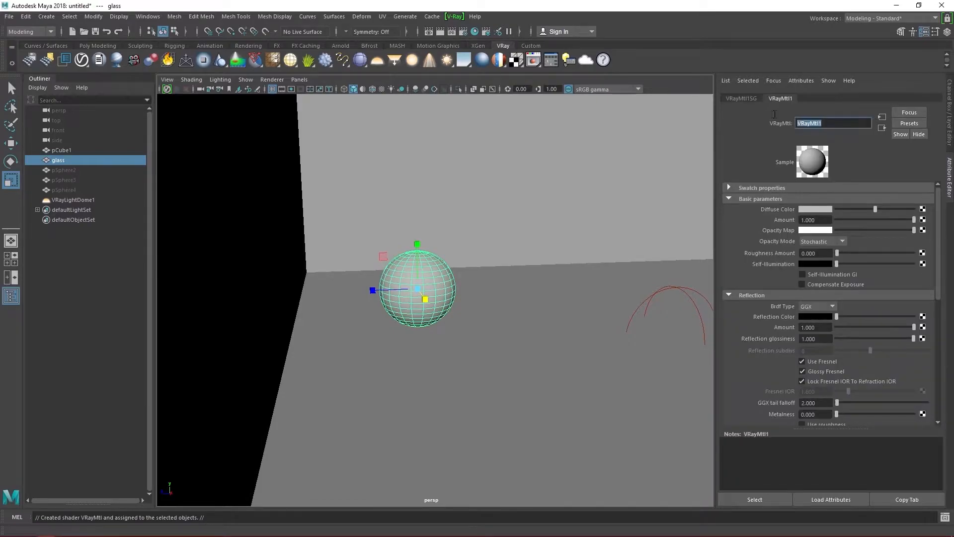
text(glass mtl)
key(Return)
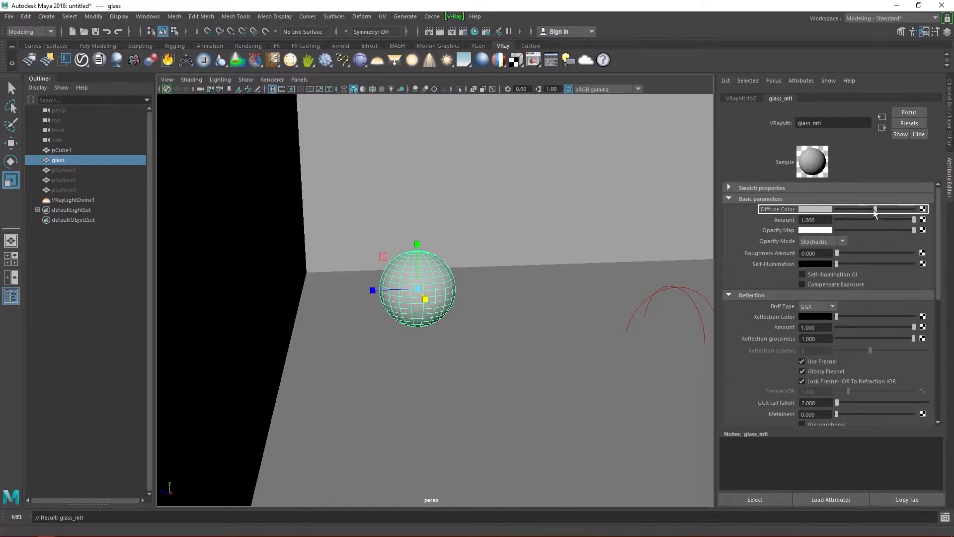
Set glass_mtl's diffuse color to black and enable textured display in the viewport
drag(876, 213, 837, 212)
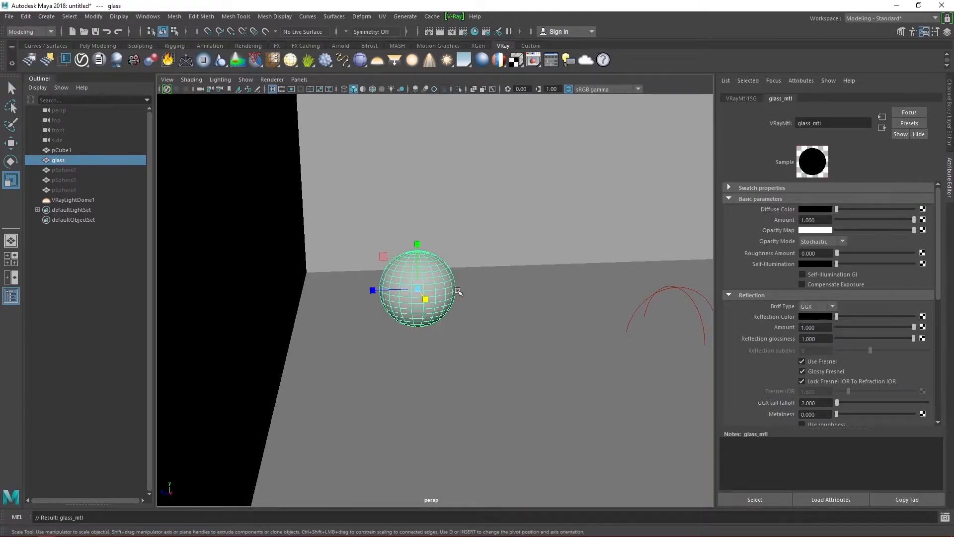
click(487, 308)
click(426, 289)
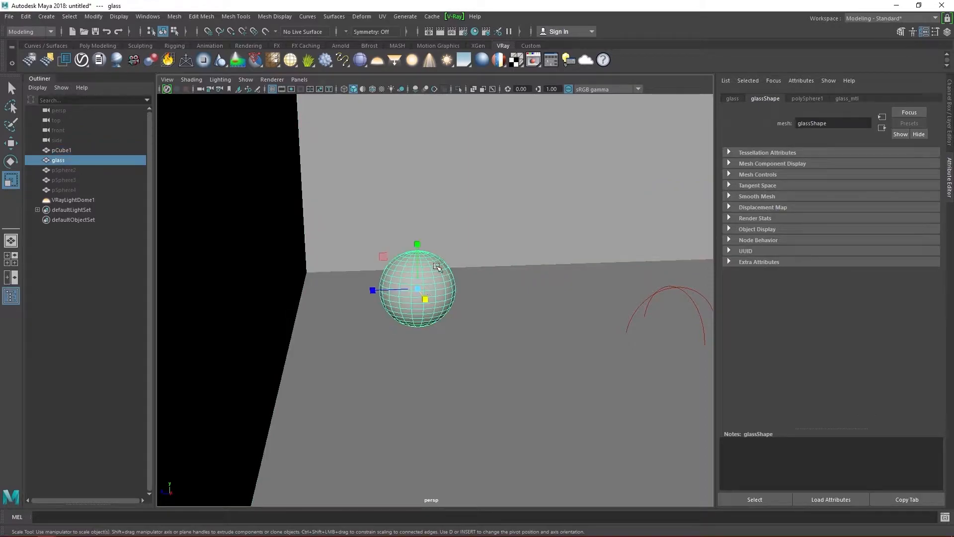
click(382, 89)
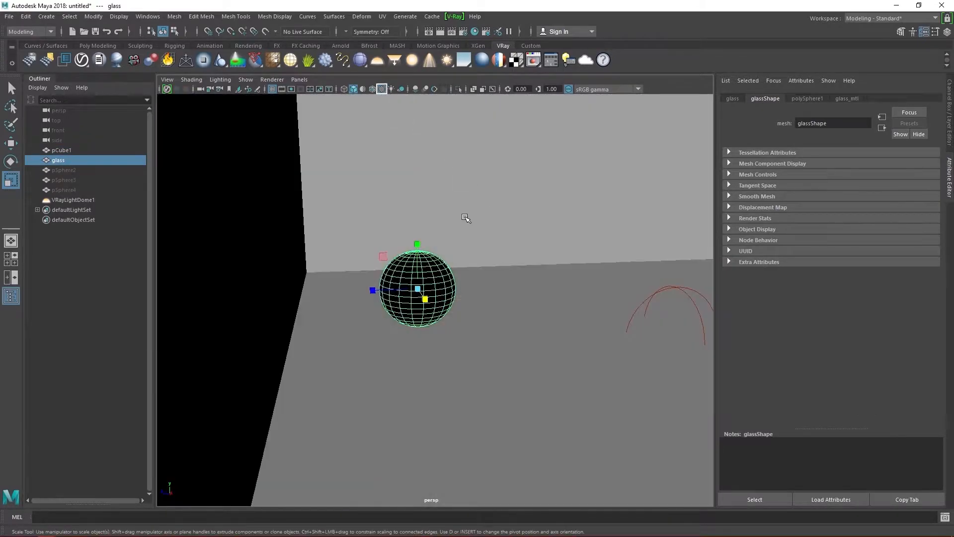
Hide the Outliner and start an interactive V-Ray render of the glass sphere inside the room
alt+drag(500, 326, 441, 308)
scroll(410, 304, up, 2)
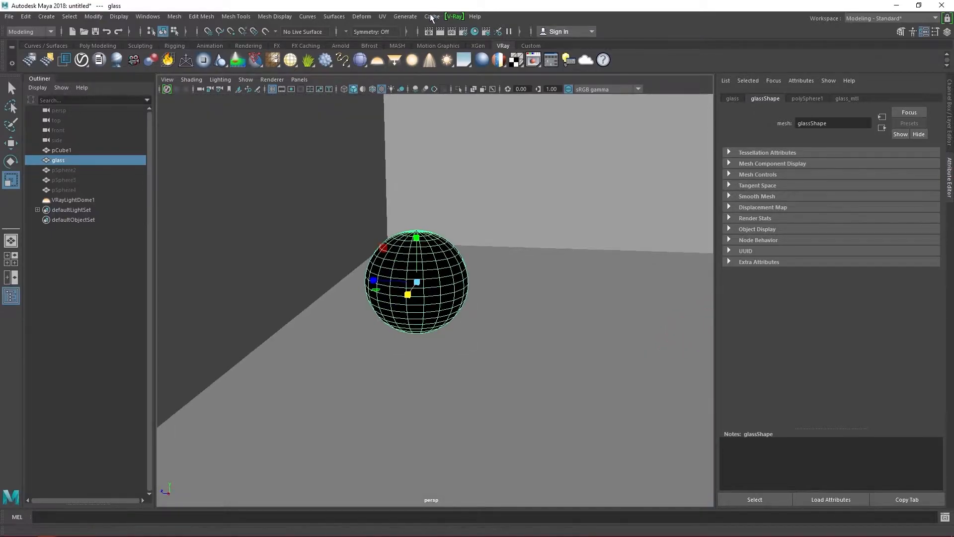
click(11, 297)
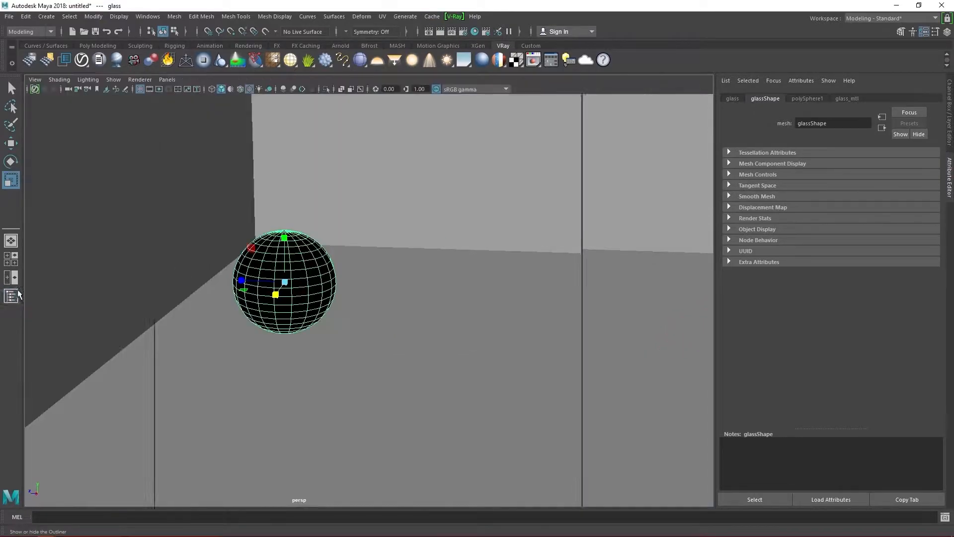
click(454, 31)
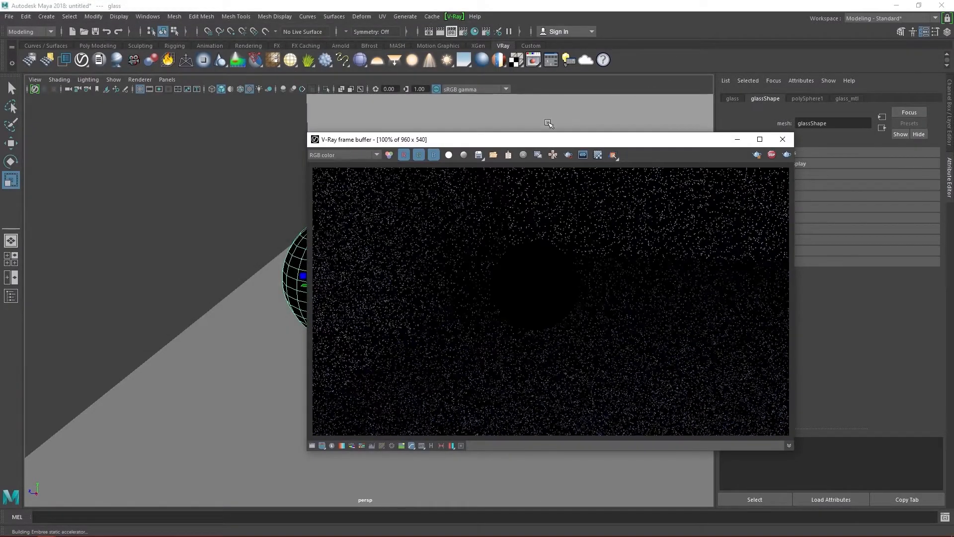
drag(518, 144, 303, 108)
scroll(322, 203, down, 2)
scroll(322, 204, up, 2)
scroll(688, 253, down, 1)
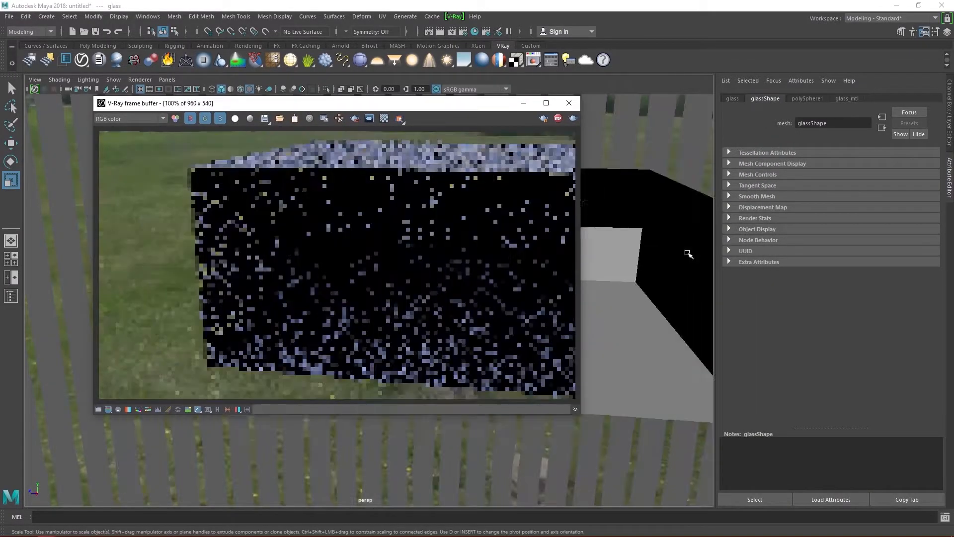
key(ctrl+z)
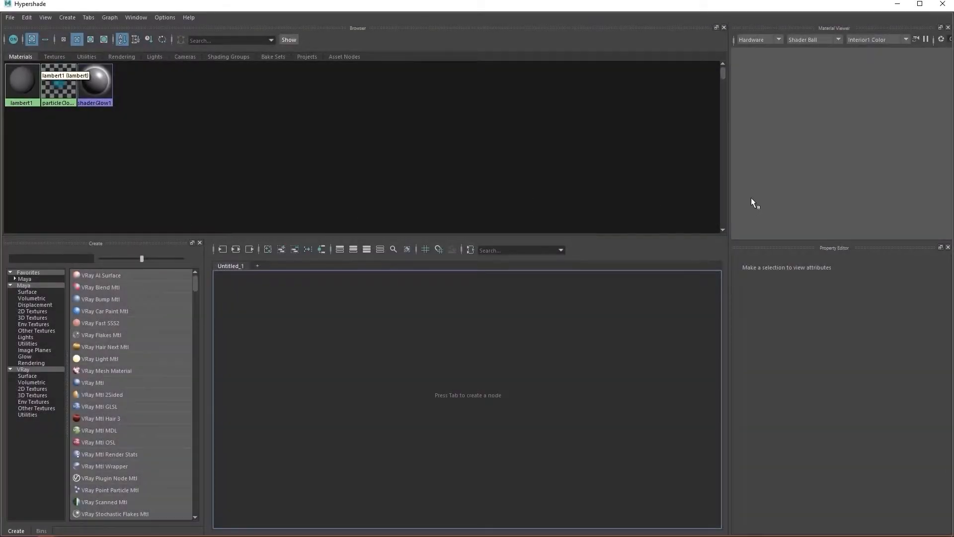
Look through the Hypershade's textures, lights and materials and its list of creatable Maya and V-Ray nodes
click(57, 55)
click(132, 57)
click(166, 57)
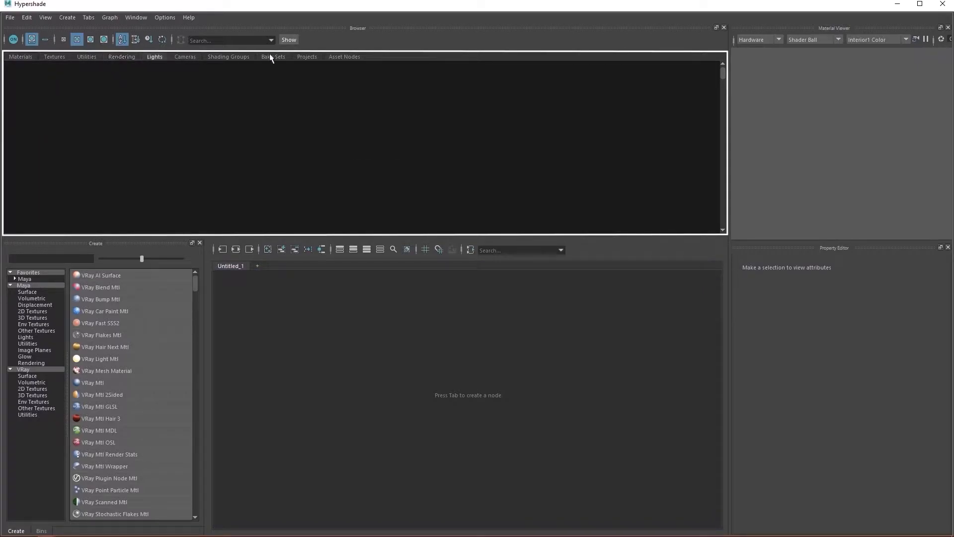
click(14, 56)
scroll(94, 362, down, 2)
scroll(94, 366, down, 5)
scroll(94, 362, down, 15)
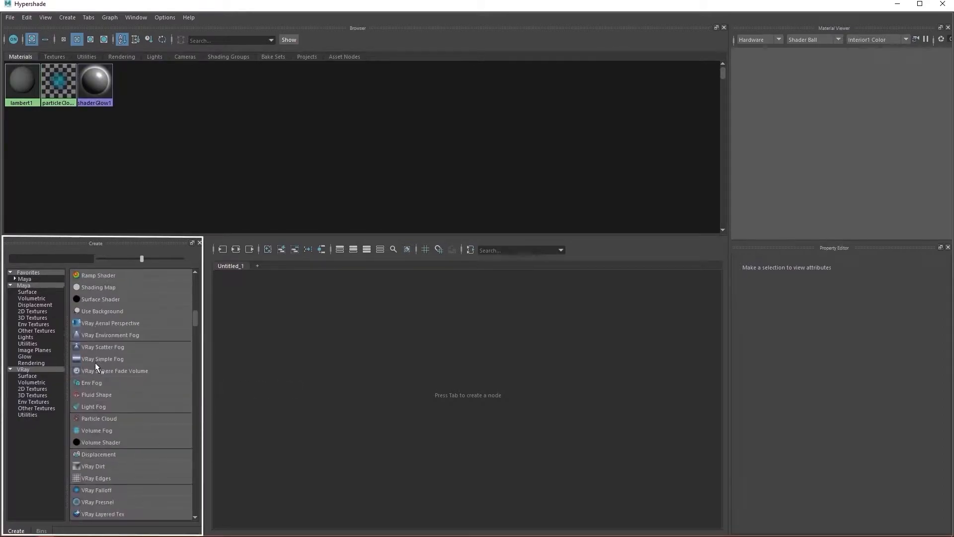
scroll(94, 362, down, 20)
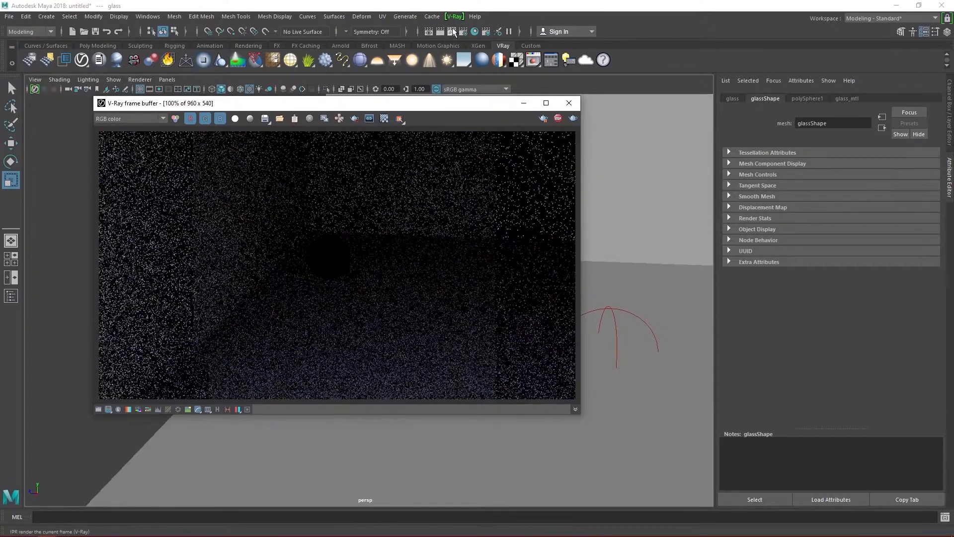
Enable GI in the V-Ray render settings and set the primary bounces engine to Irradiance map
click(463, 31)
click(277, 179)
click(242, 179)
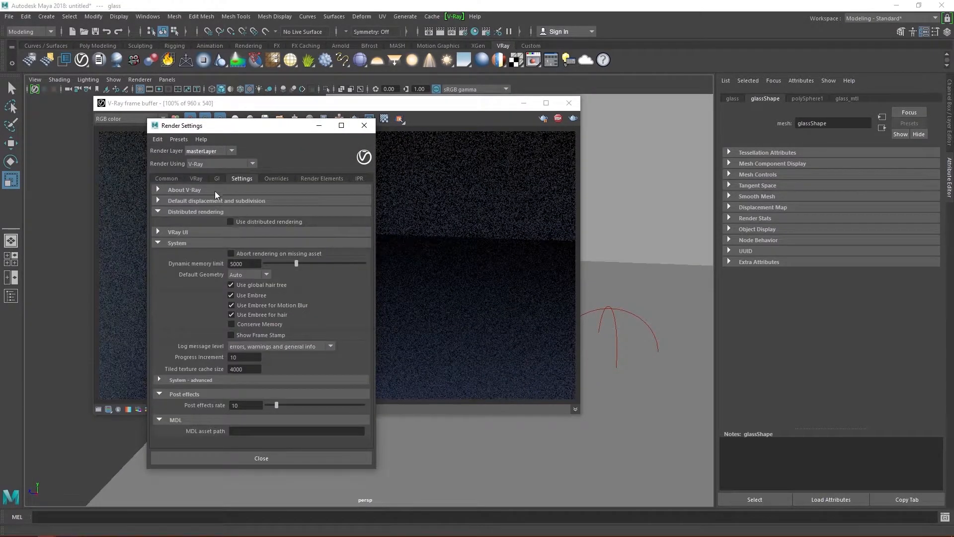
click(217, 180)
click(231, 200)
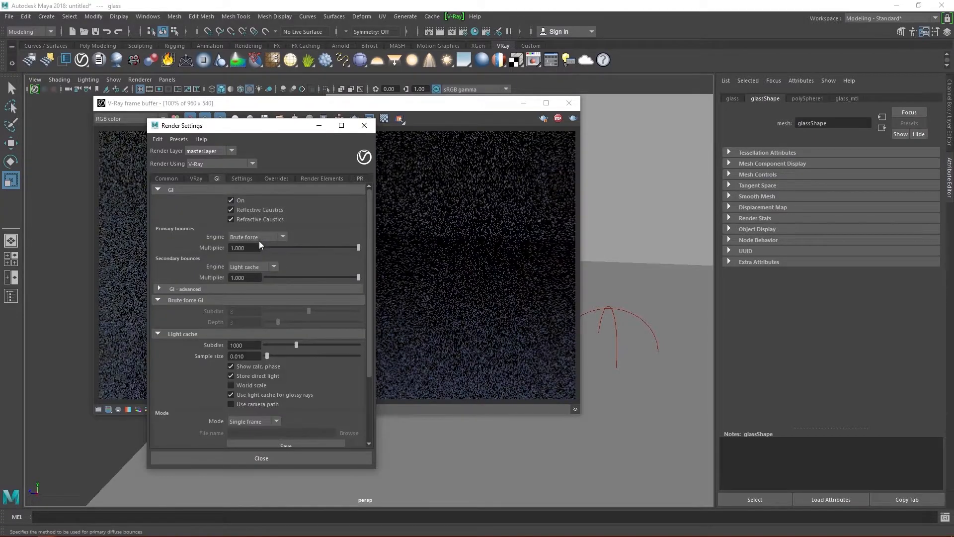
click(266, 237)
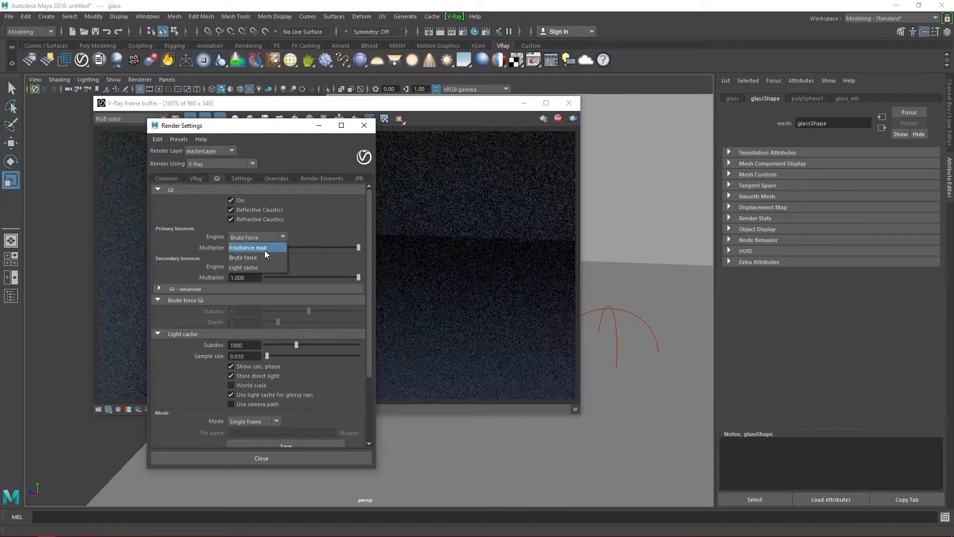
click(261, 248)
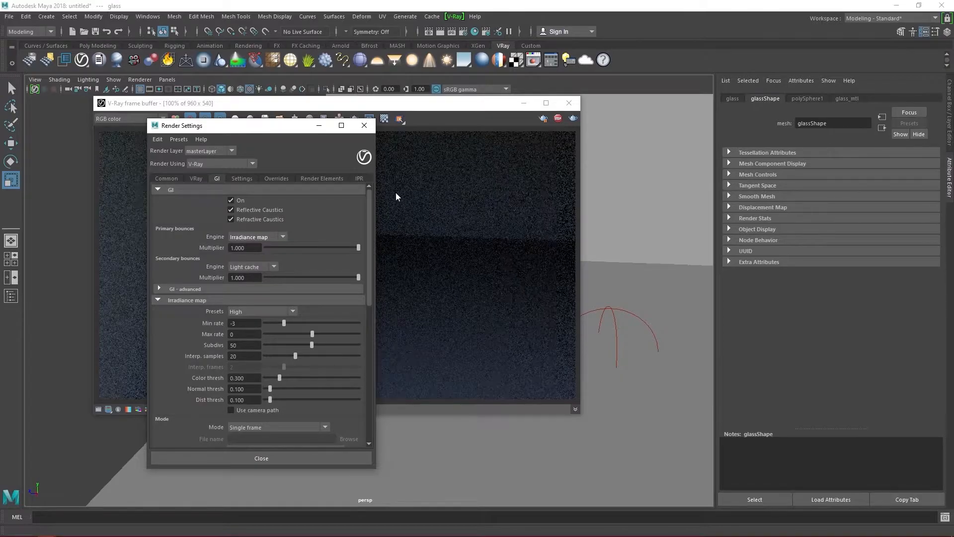
click(319, 126)
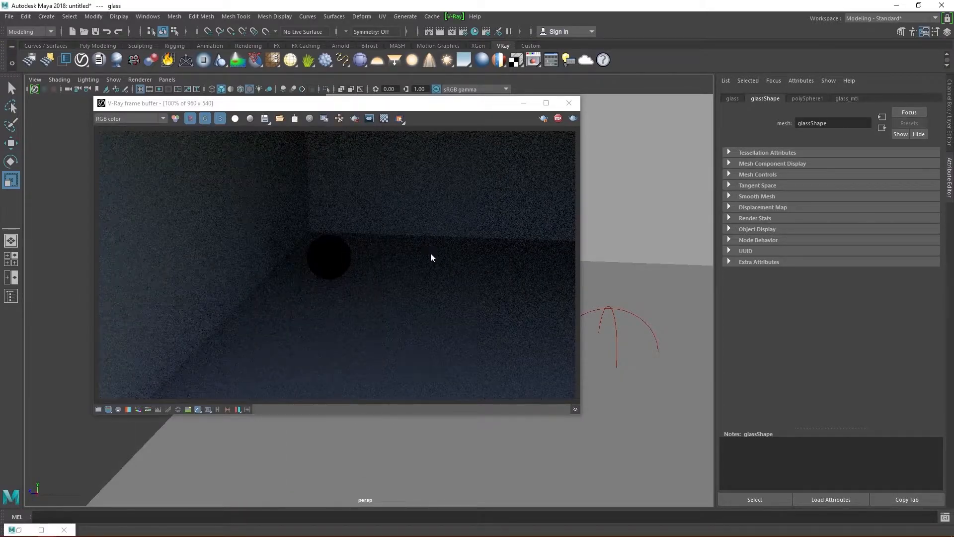
Set VRayLightDome1's multiplier to 10 in the V-Ray Light Lister after trying a value of 5
click(569, 61)
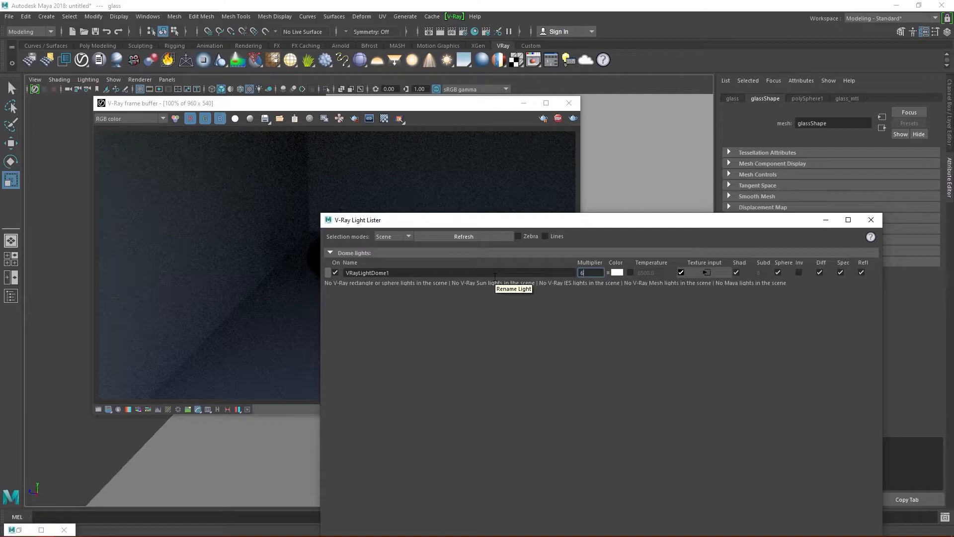
key(Return)
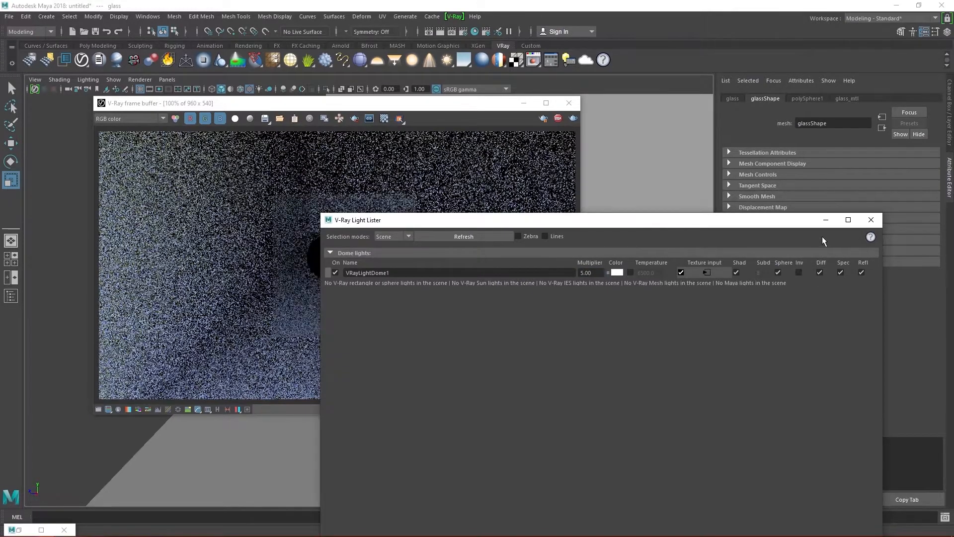
click(826, 219)
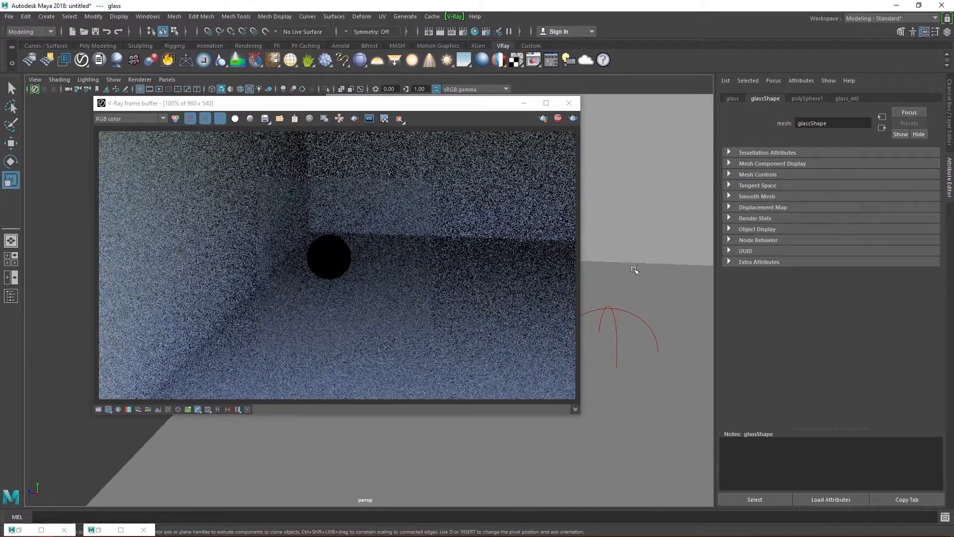
click(121, 529)
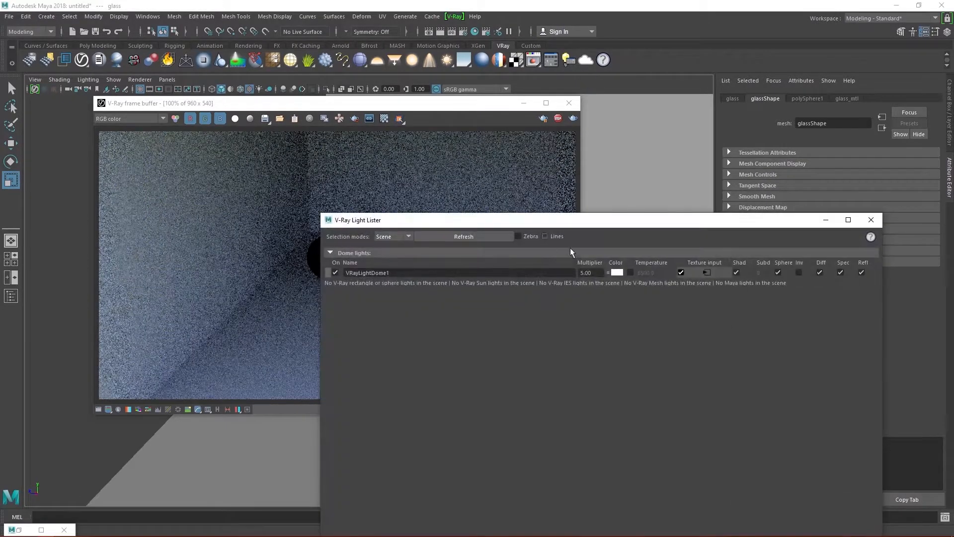
text(10)
key(Return)
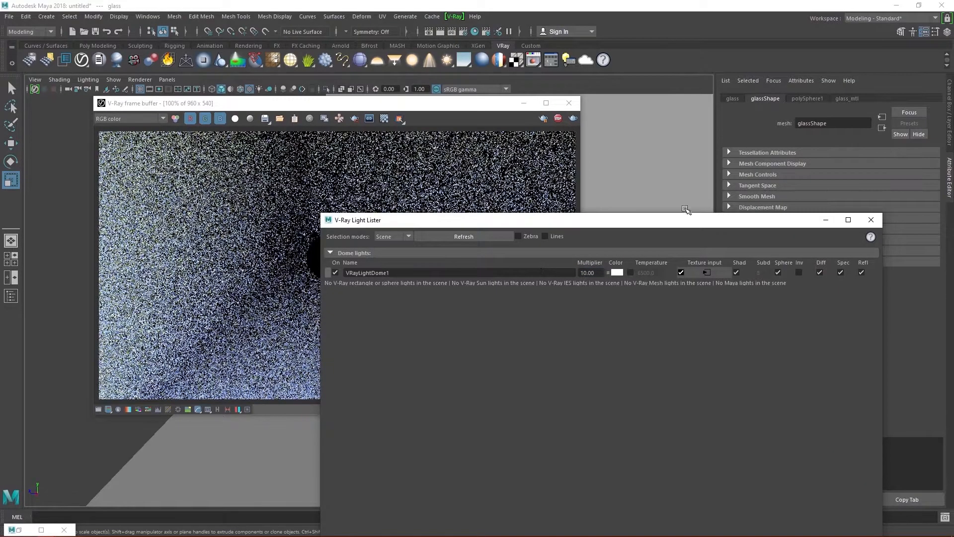
click(826, 219)
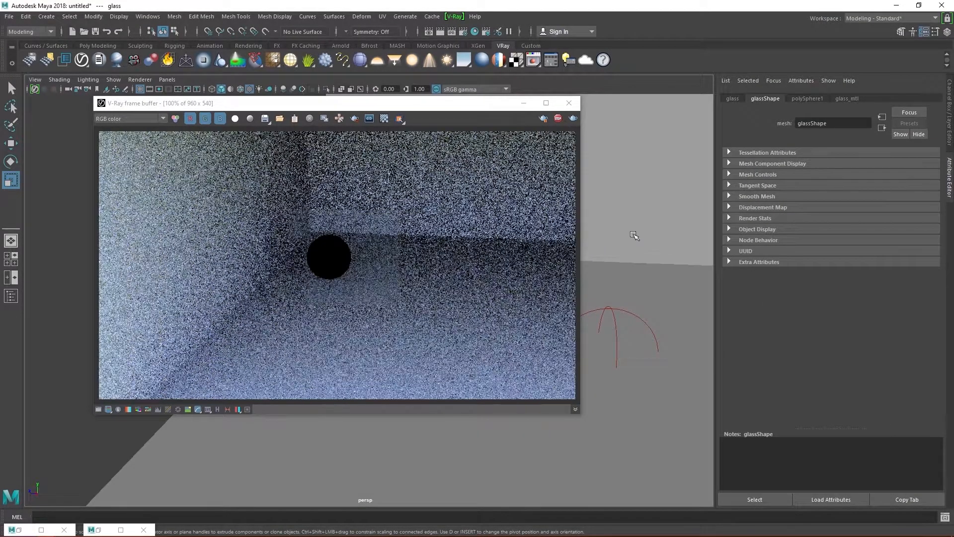
Narrow the frame buffer around the rendered sphere and arrange it beside the glass sphere in the viewport, with the Attribute Editor shown
scroll(634, 234, up, 3)
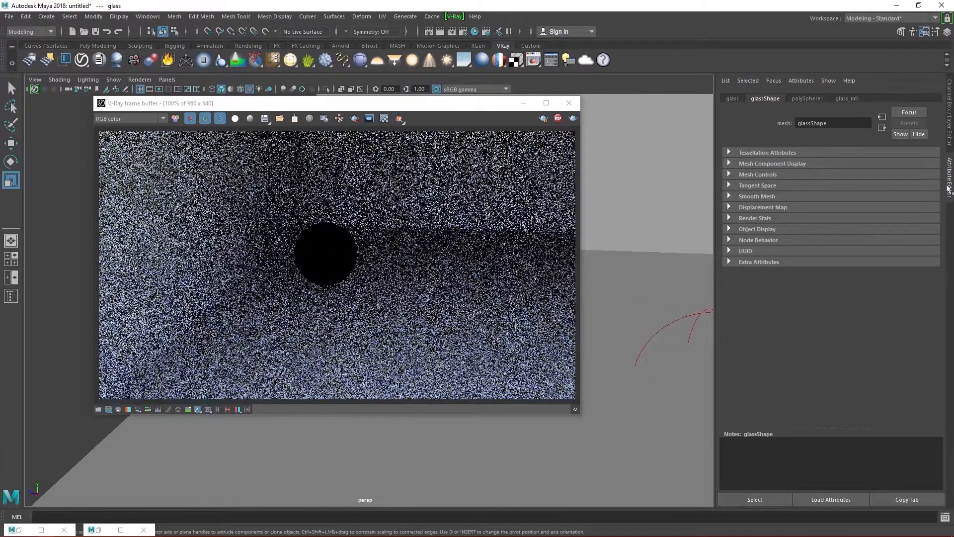
alt+drag(634, 286, 809, 283)
alt+drag(650, 290, 714, 298)
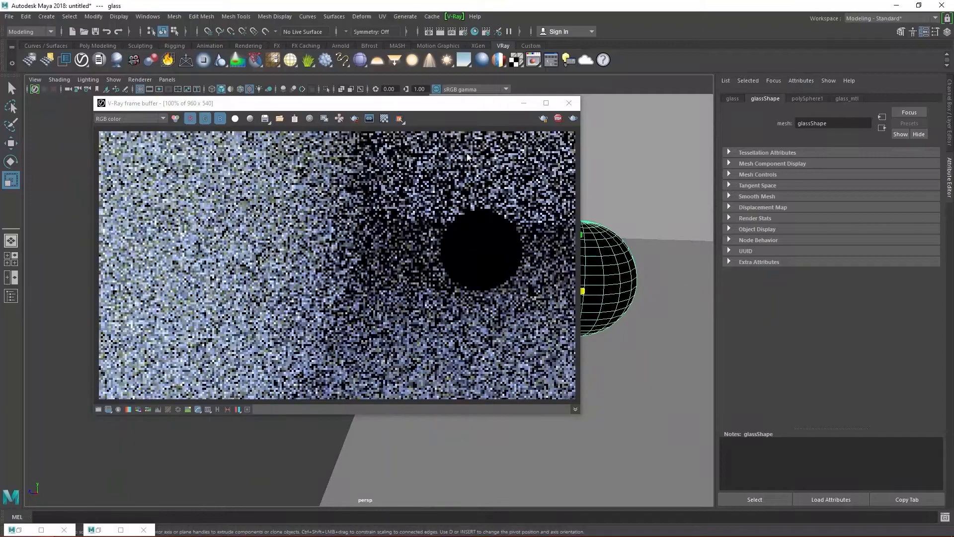
key(ctrl+a)
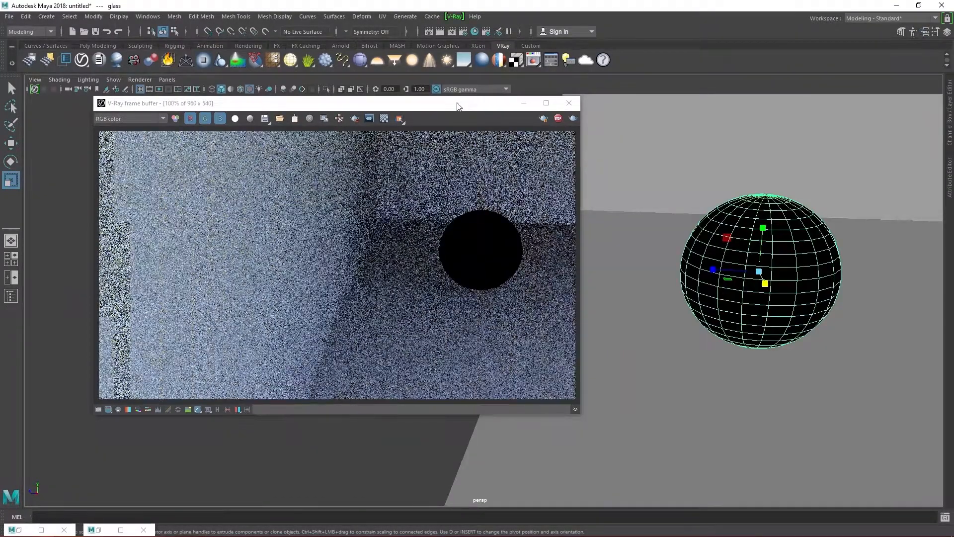
drag(348, 103, 277, 91)
drag(25, 230, 286, 243)
drag(341, 387, 473, 388)
alt+drag(739, 362, 699, 351)
mouse_move(700, 351)
alt+middle_down()
mouse_move(668, 352)
mouse_move(703, 355)
alt+middle_up()
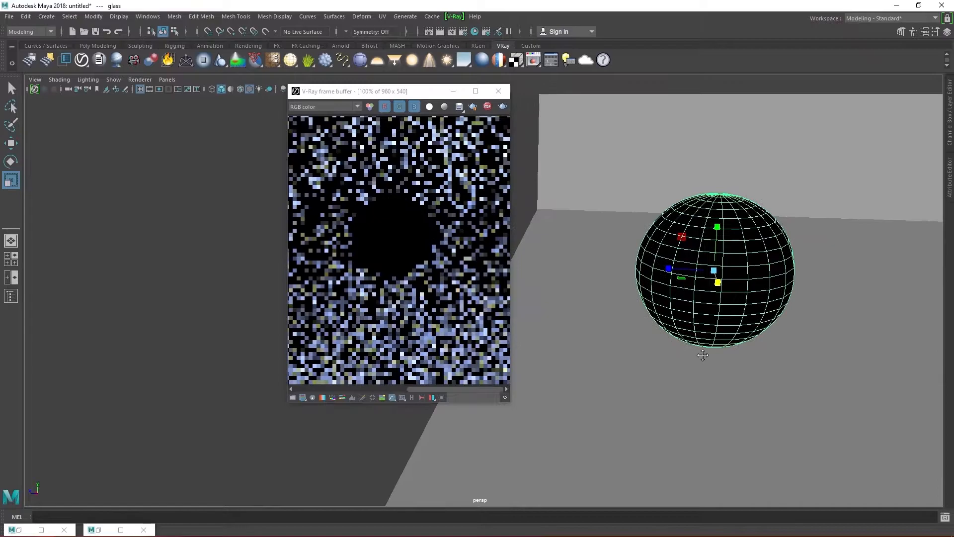
click(950, 186)
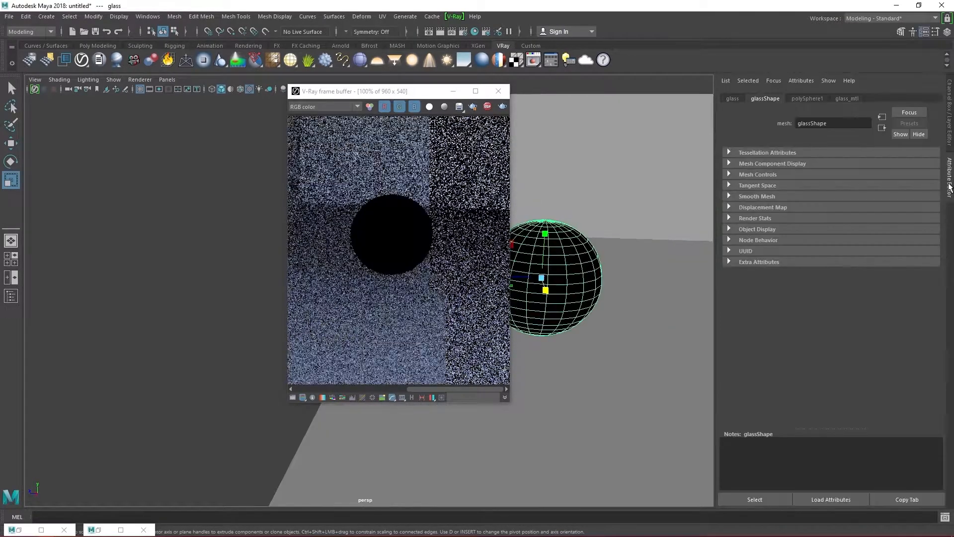
drag(375, 95, 283, 86)
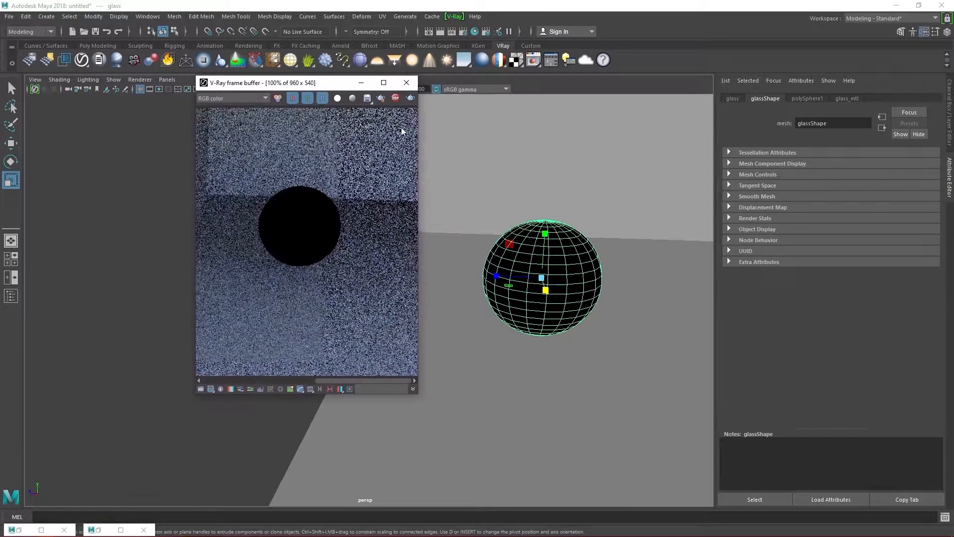
Set the glass material's reflection and refraction colours to white and check the sphere's refraction in the interactive render
click(852, 97)
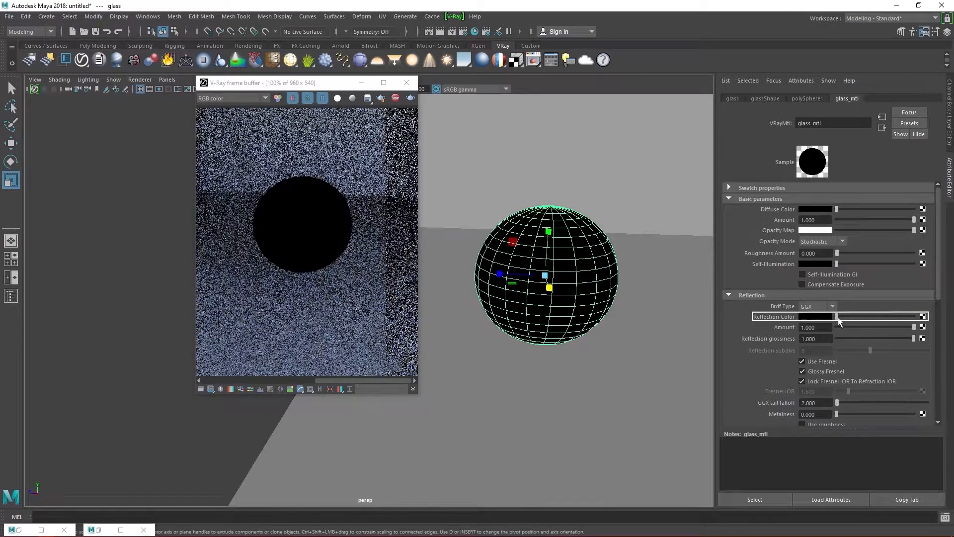
drag(838, 318, 915, 317)
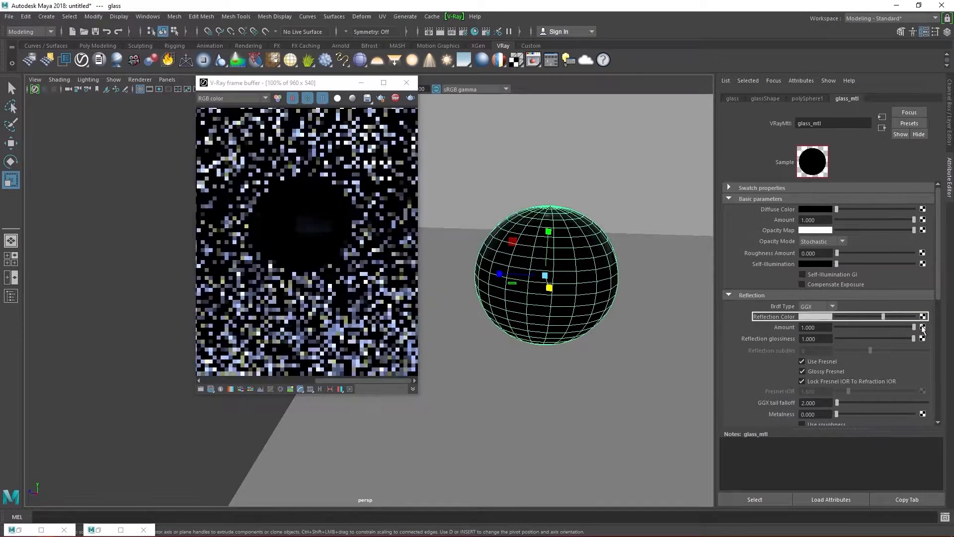
alt+drag(555, 294, 552, 313)
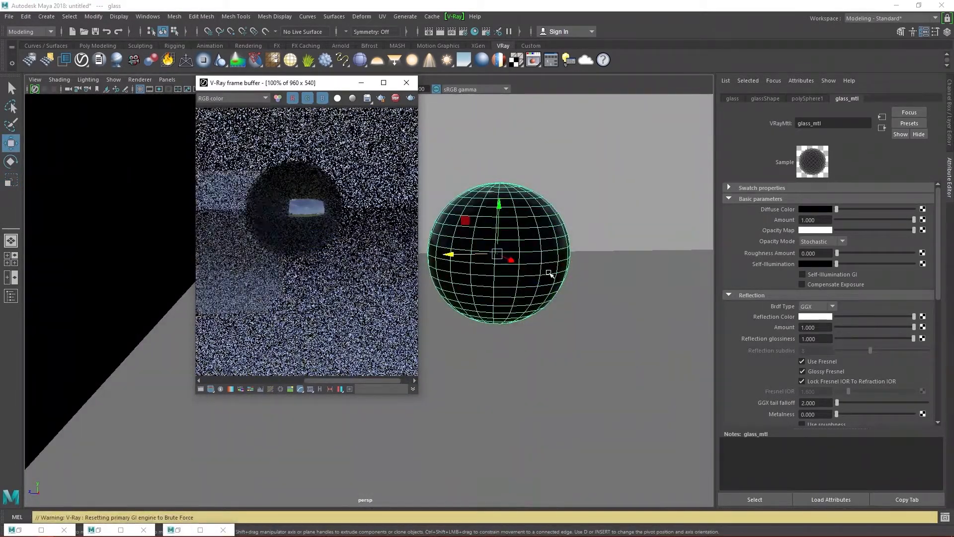
scroll(842, 381, down, 4)
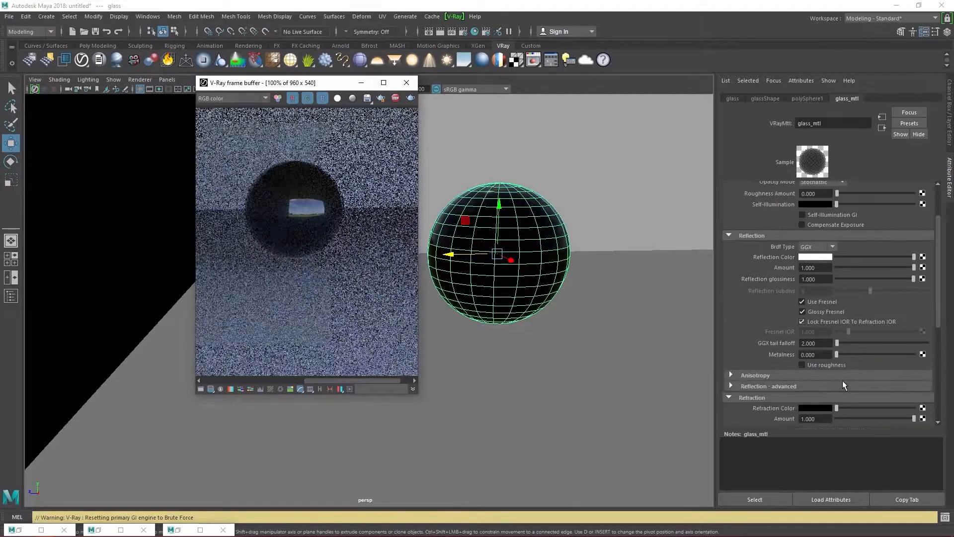
drag(837, 349, 915, 349)
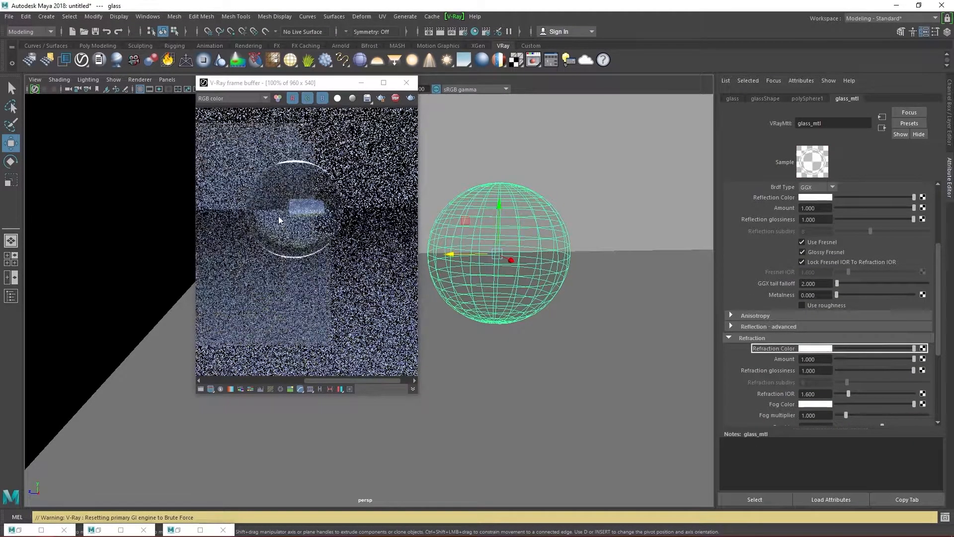
alt+drag(544, 361, 590, 315)
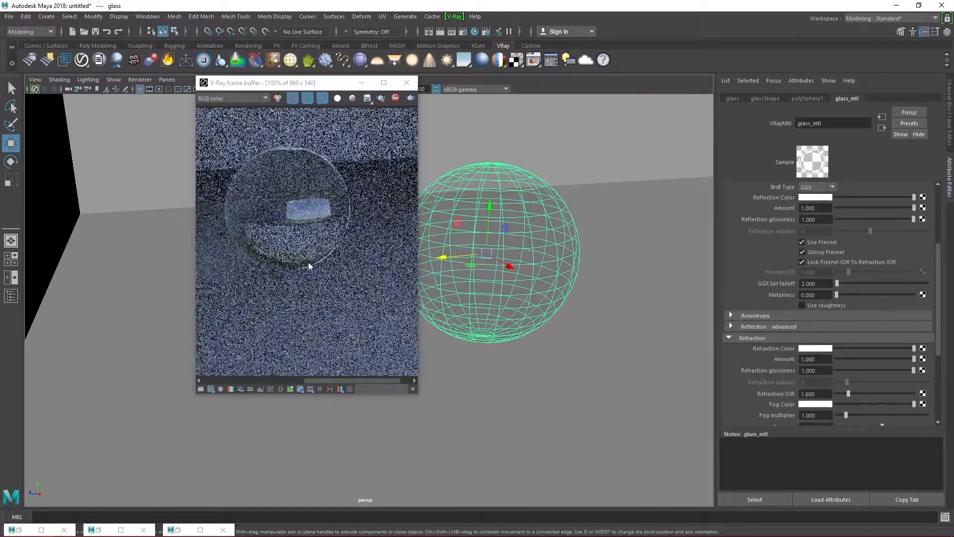
scroll(308, 262, down, 1)
scroll(308, 262, up, 1)
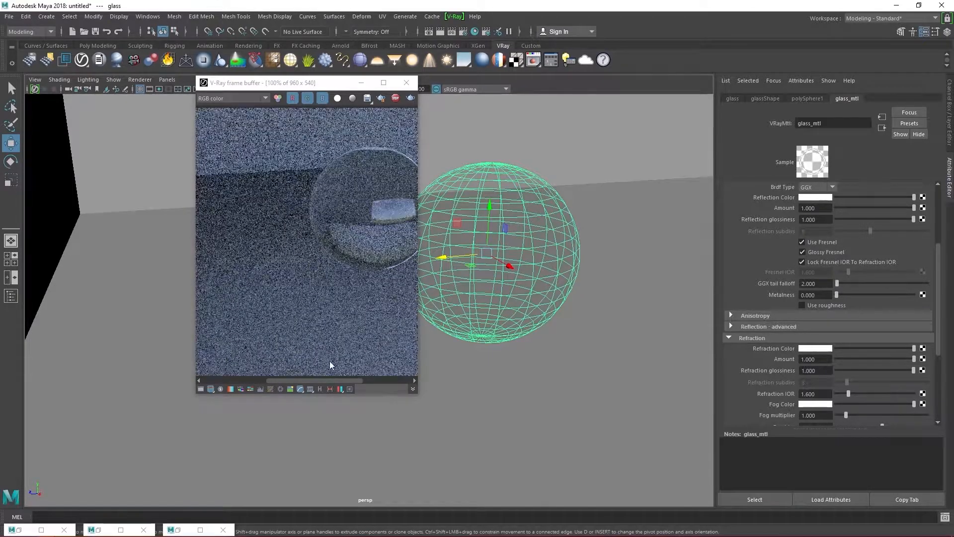
drag(323, 381, 353, 381)
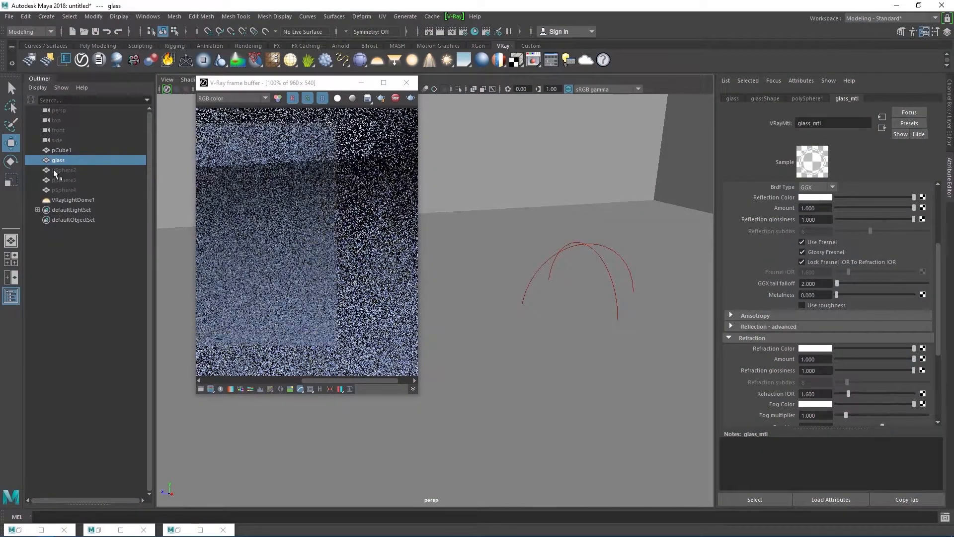
Unhide pSphere2 and assign it a new V-Ray material named water
click(60, 169)
key(h)
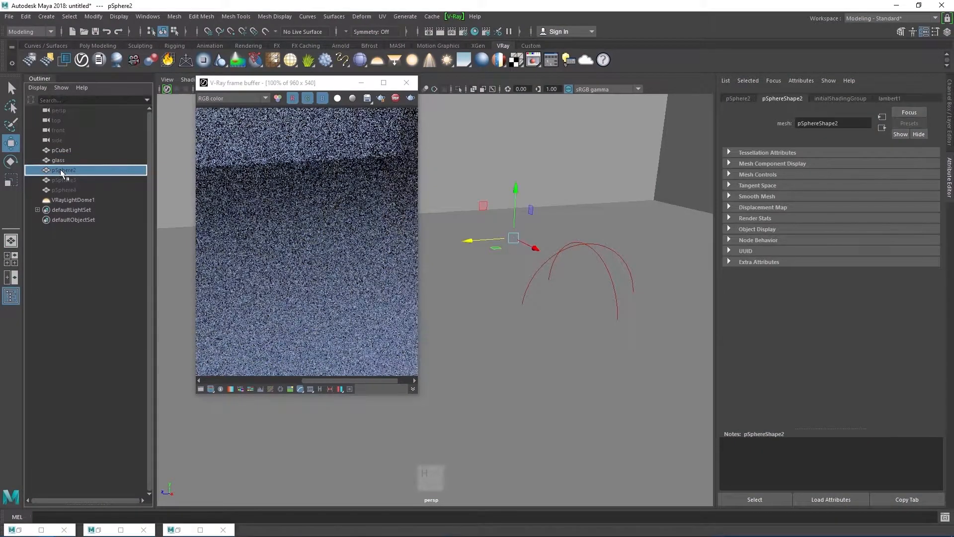
drag(290, 83, 695, 97)
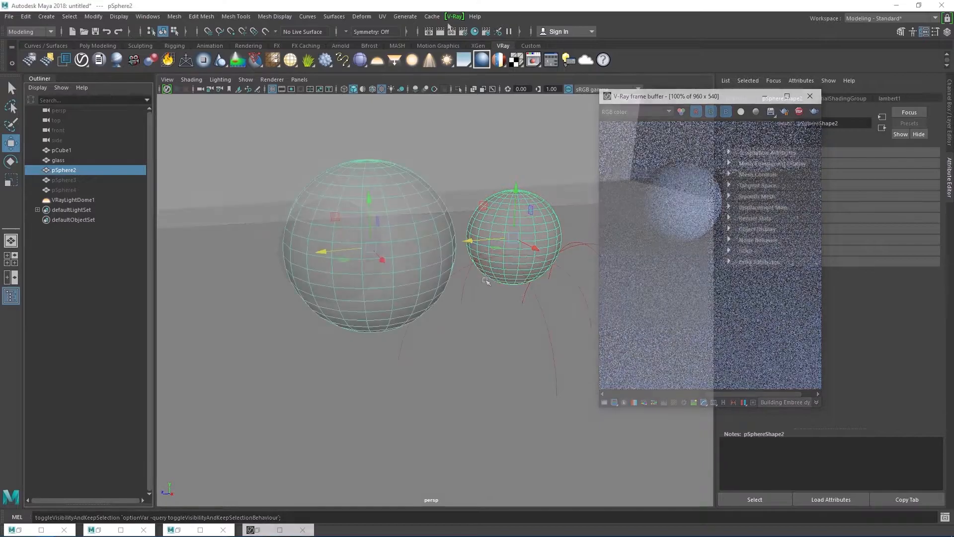
click(482, 60)
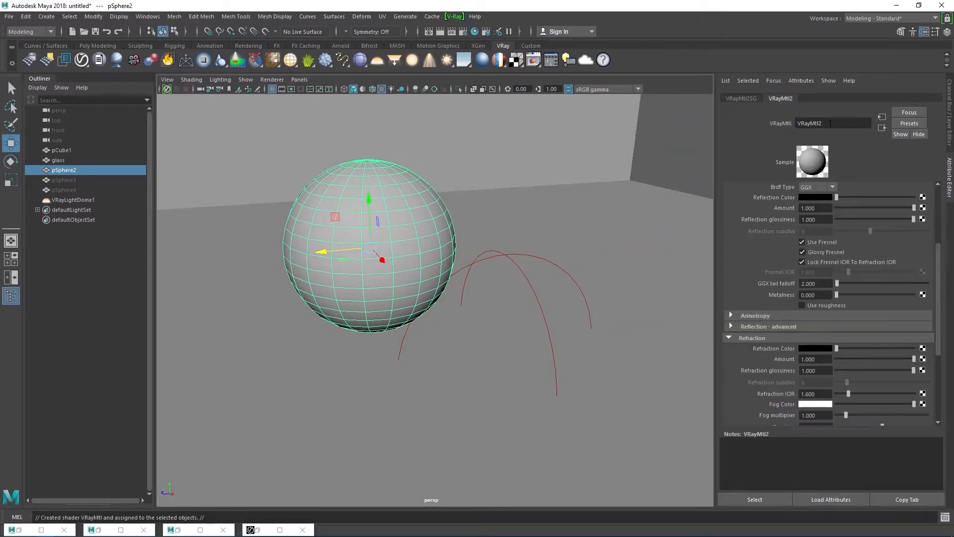
text(water)
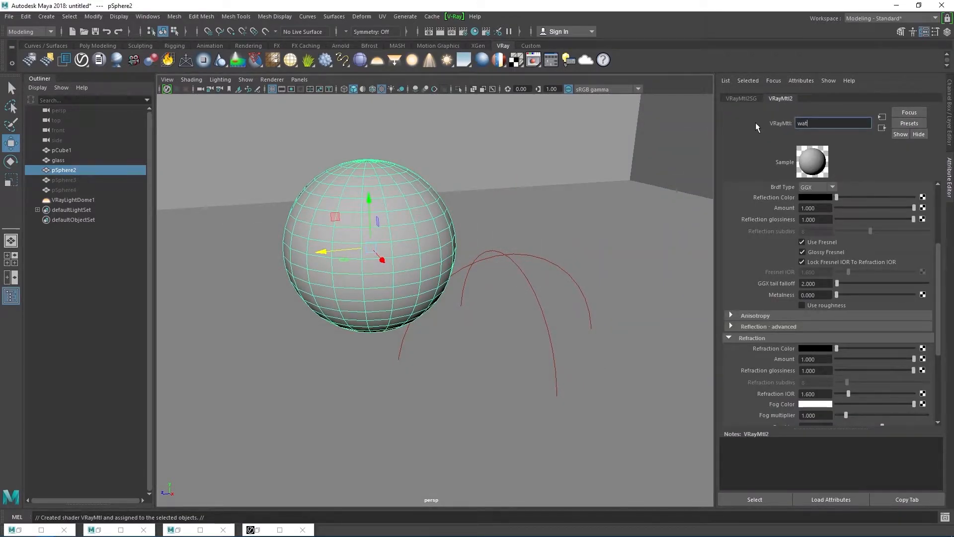
key(Return)
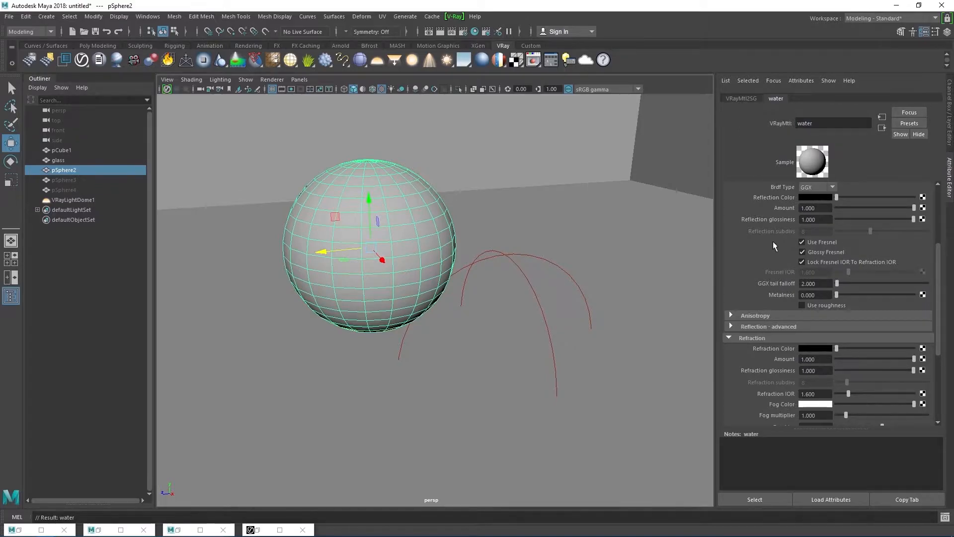
Set the water material's diffuse colour to black and restart the interactive render with the frame buffer beside the material attributes
scroll(773, 240, up, 3)
scroll(773, 241, up, 2)
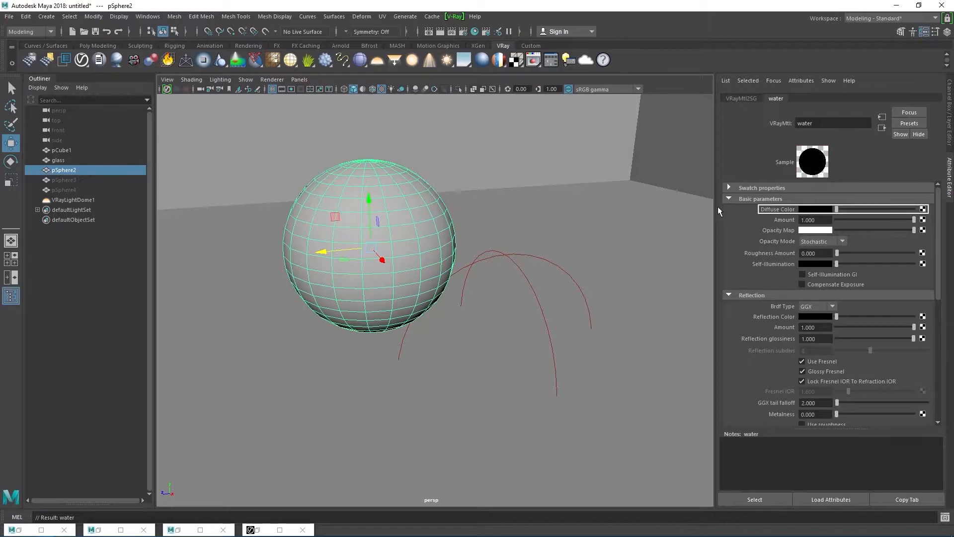
click(258, 531)
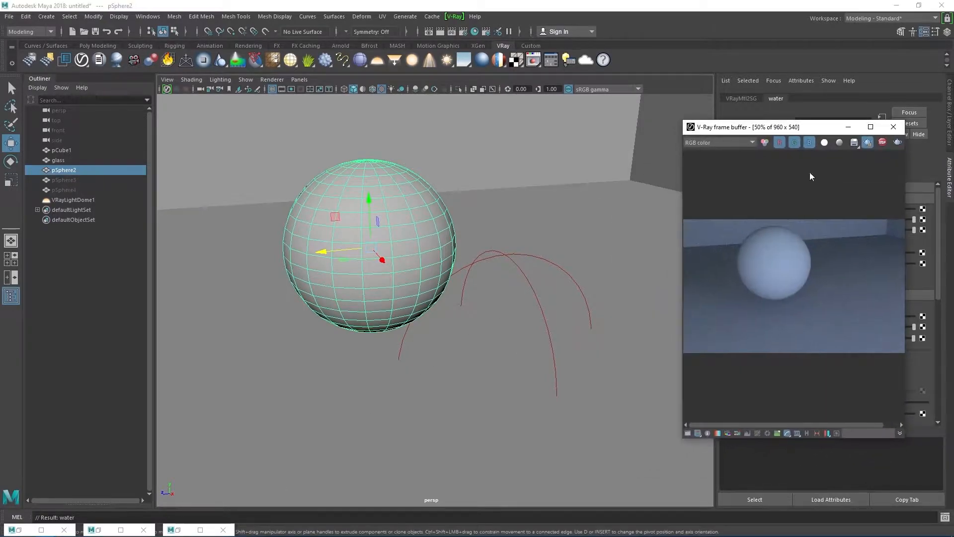
click(868, 142)
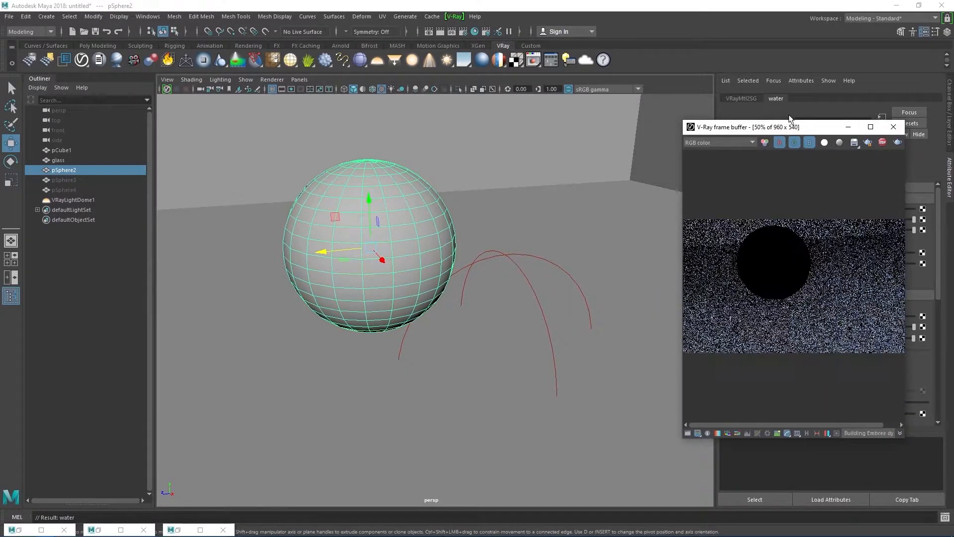
drag(772, 127, 584, 55)
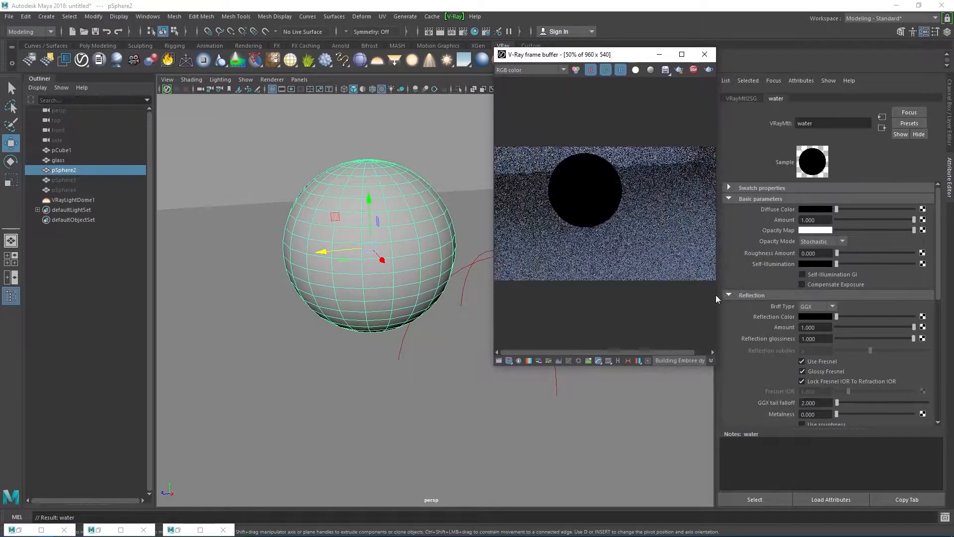
Set the water material's reflection colour to white and its refraction IOR to 1.333
drag(838, 318, 920, 318)
scroll(839, 358, down, 4)
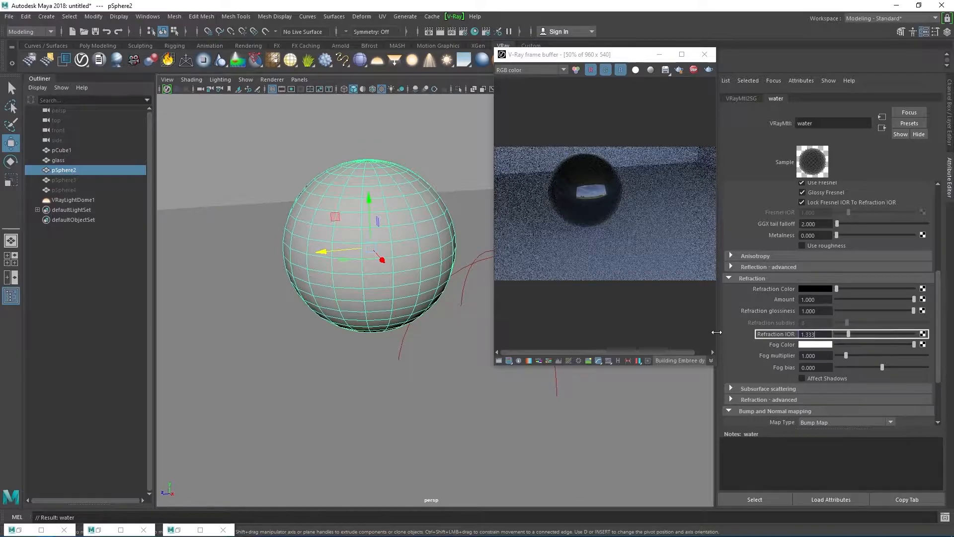
key(Return)
scroll(860, 302, down, 1)
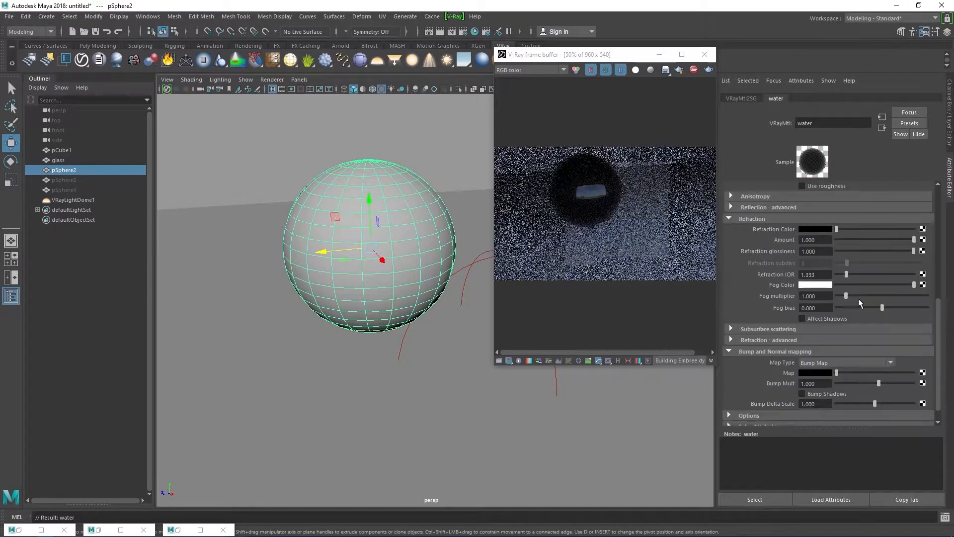
Set the water material's refraction colour to white and inspect the sphere in the frame buffer at 100% zoom
scroll(860, 302, up, 1)
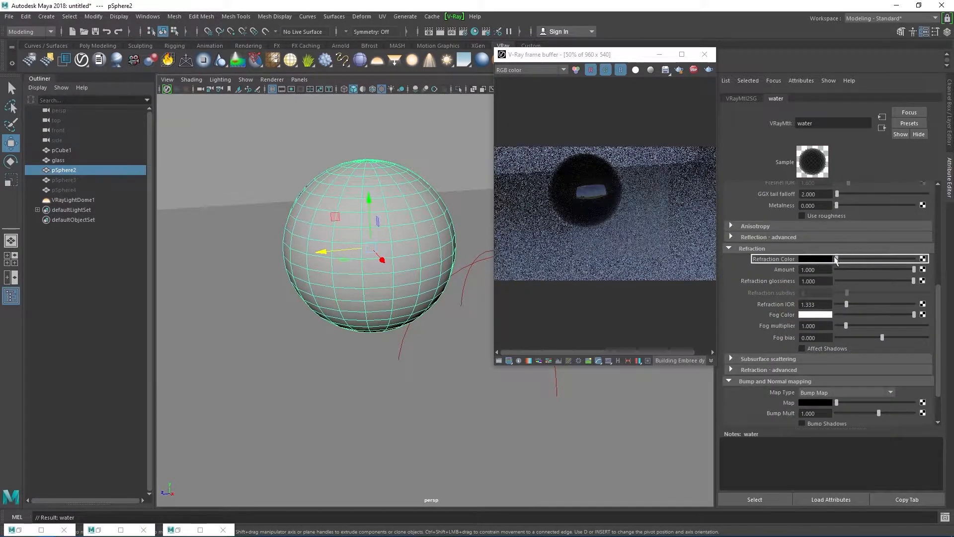
drag(886, 259, 916, 259)
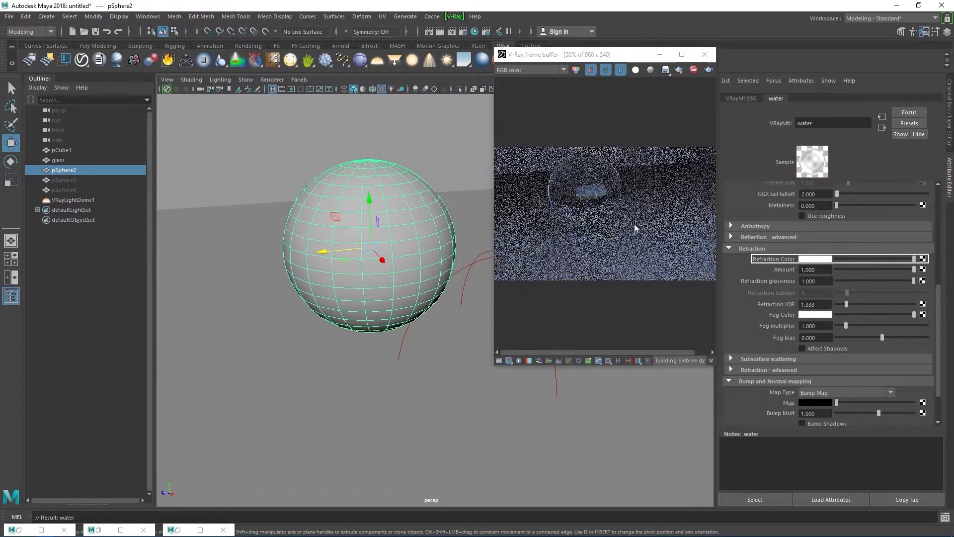
double_click(573, 193)
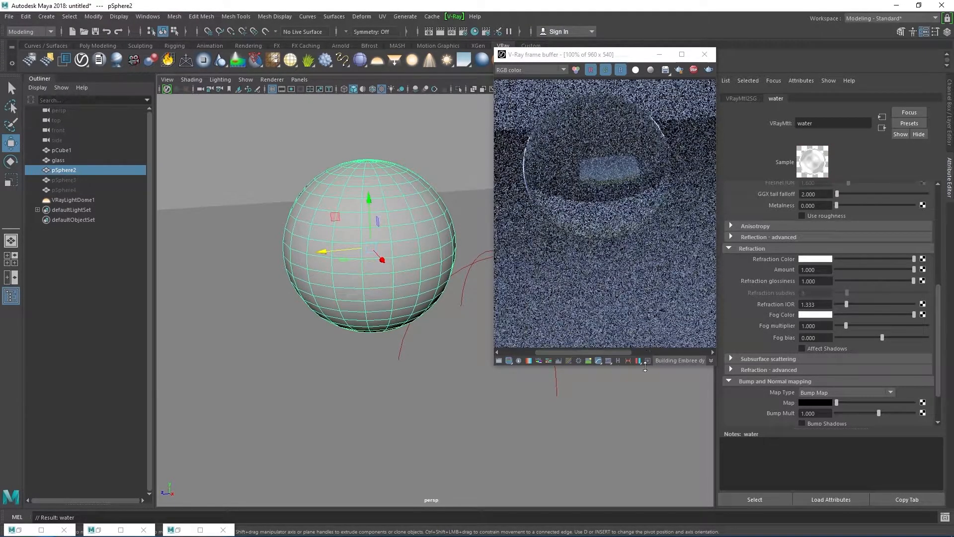
drag(569, 354, 556, 353)
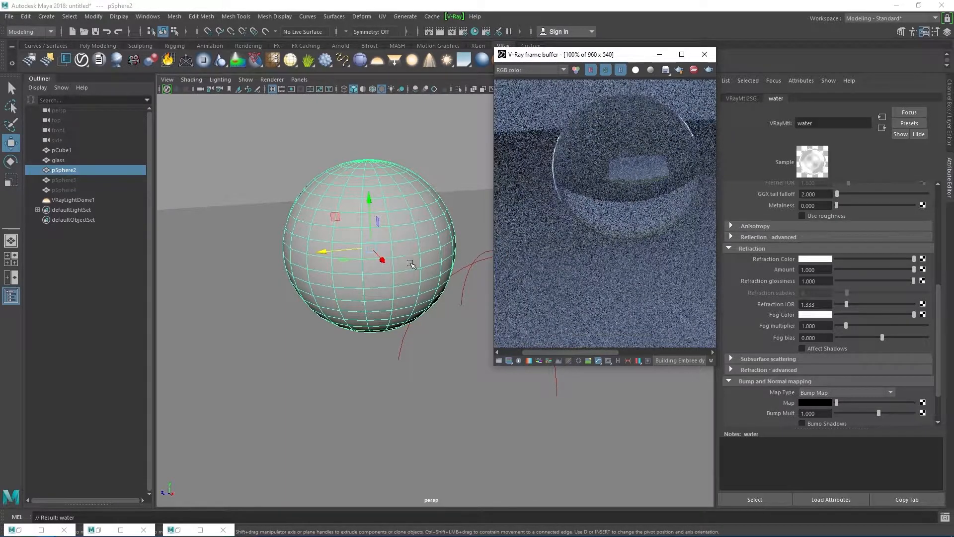
alt+middle_drag(388, 244, 397, 266)
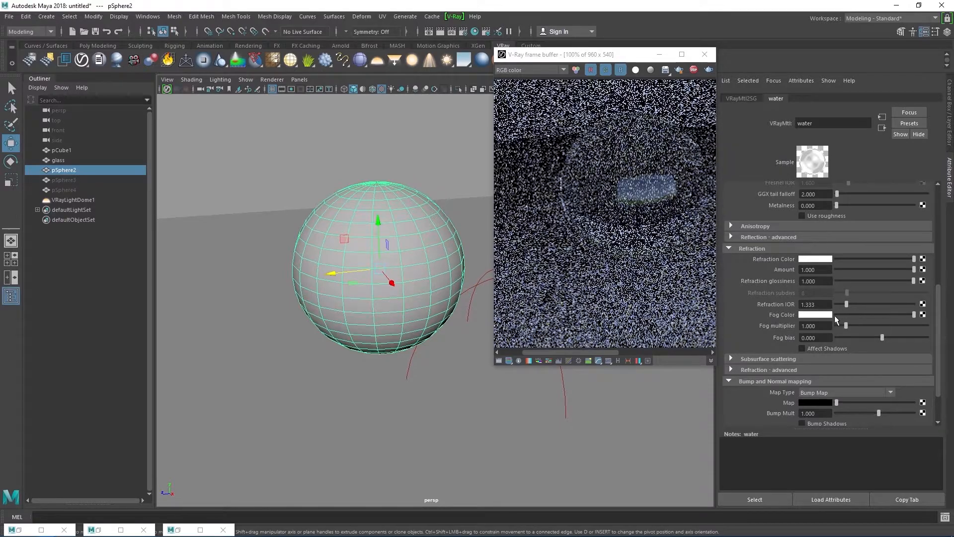
click(802, 348)
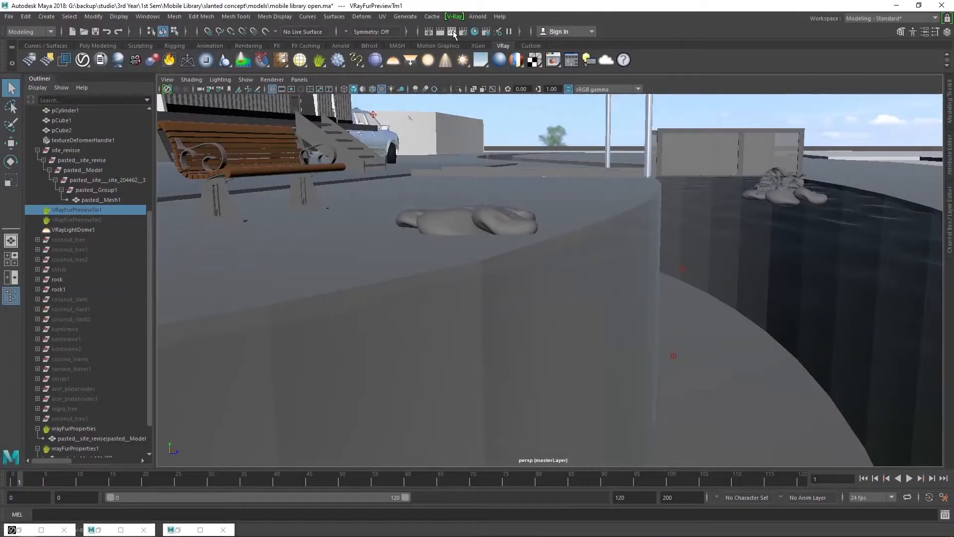
click(452, 30)
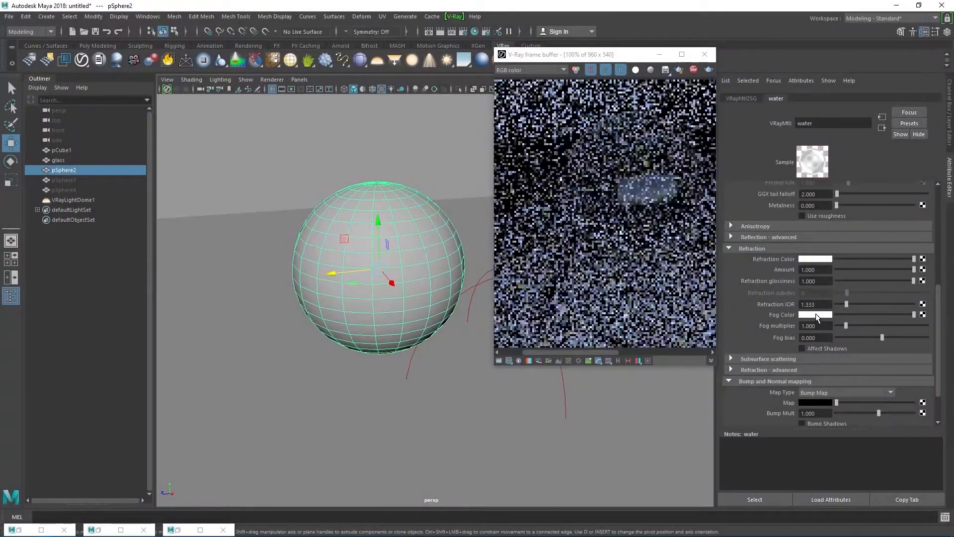
Tint the water material's fog colour light red with a saturation of 0.603 and lower its refraction colour to a light grey
click(815, 314)
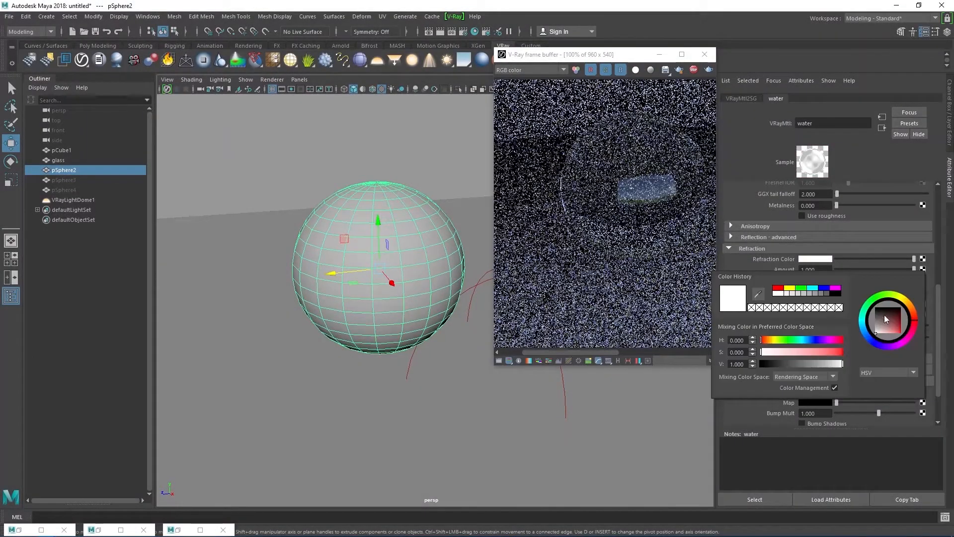
click(779, 289)
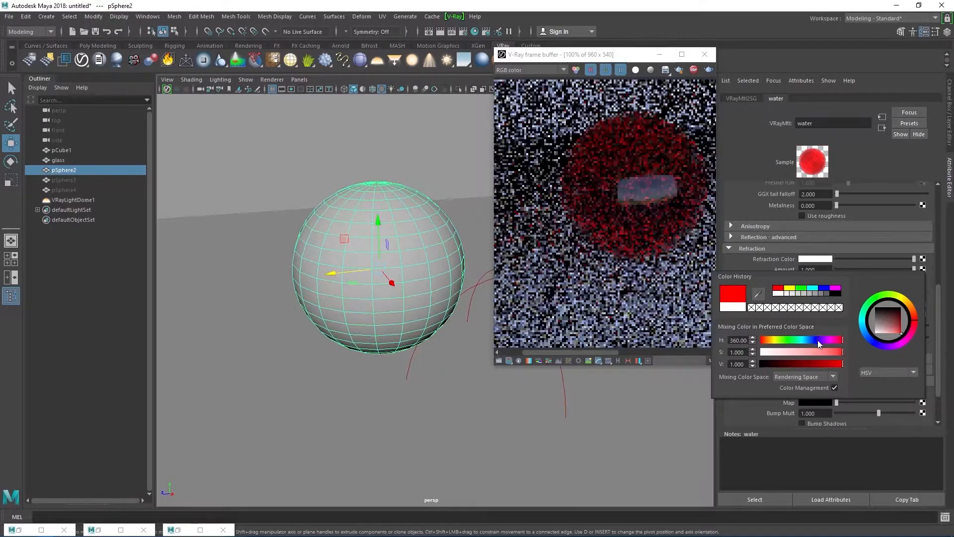
drag(817, 351, 811, 354)
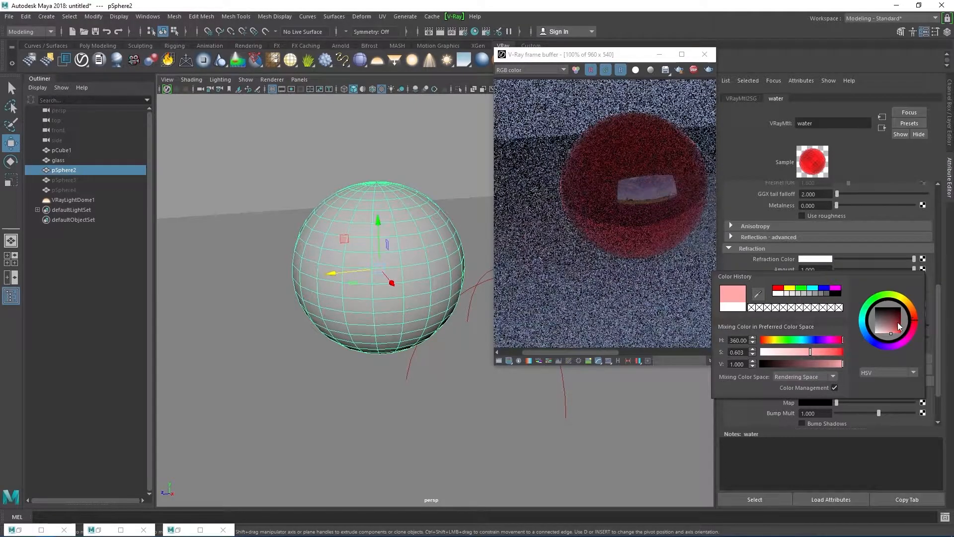
click(891, 259)
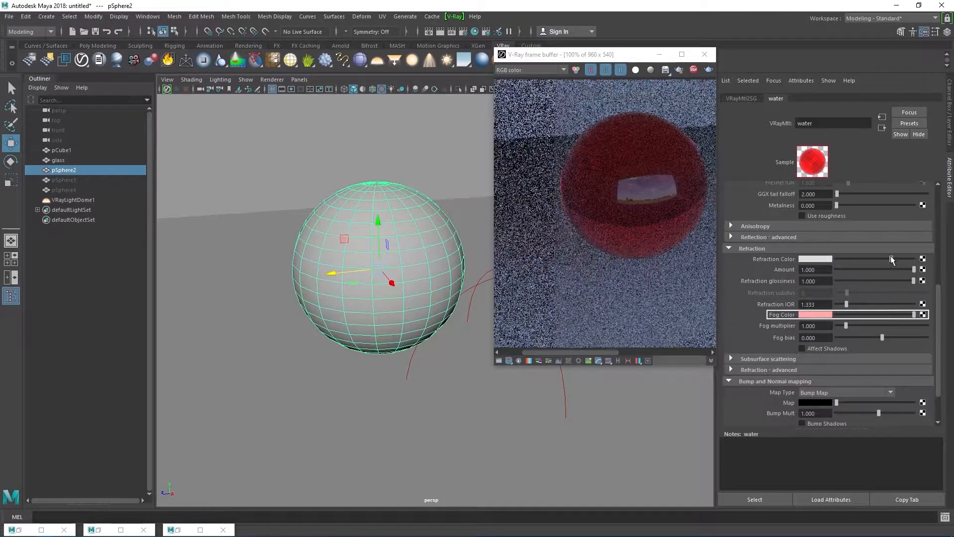
drag(899, 259, 903, 258)
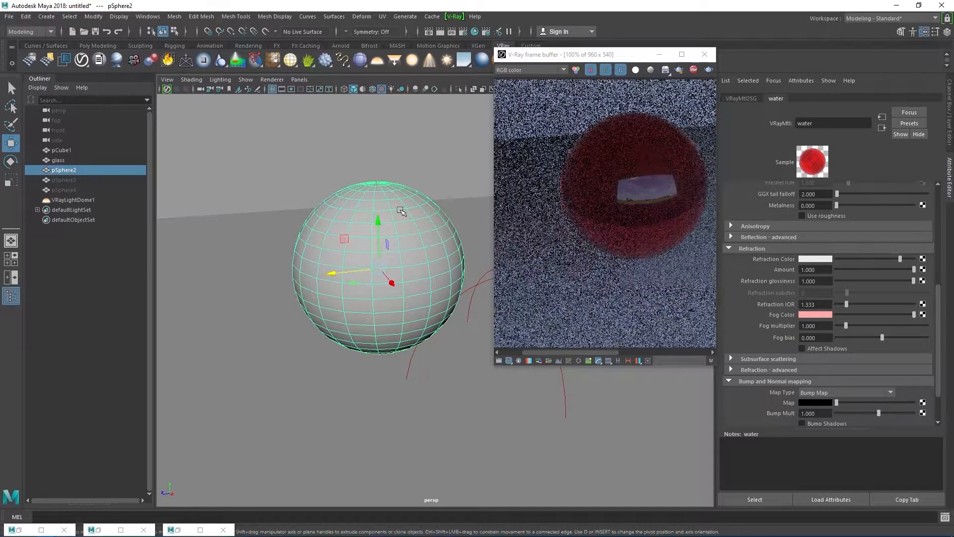
Duplicate the glass sphere and place the copy beside it, on the side away from pSphere2
scroll(399, 213, down, 4)
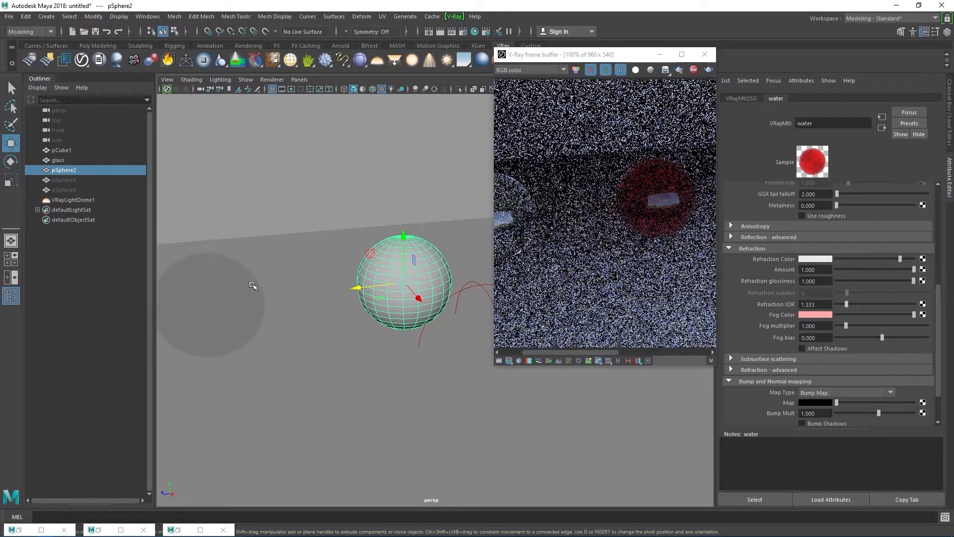
alt+drag(219, 291, 343, 293)
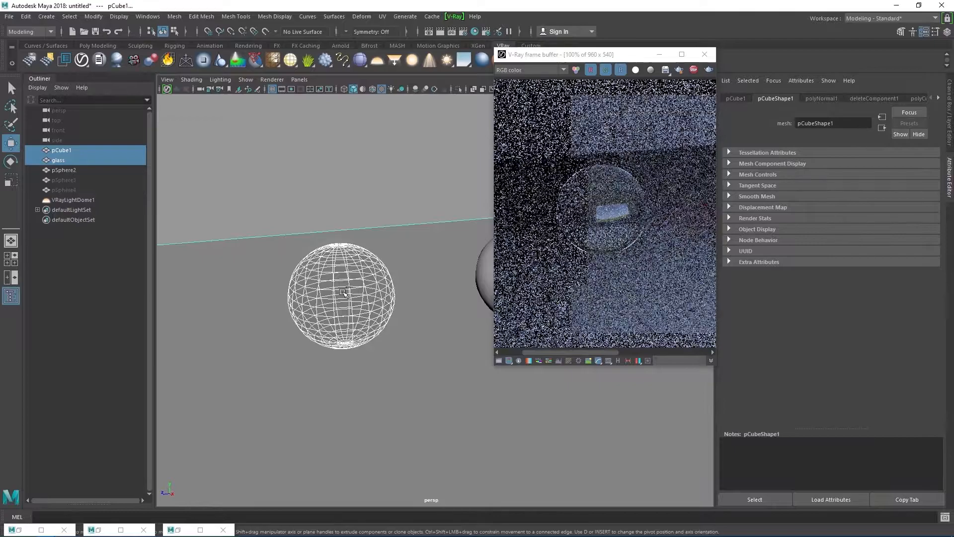
click(364, 296)
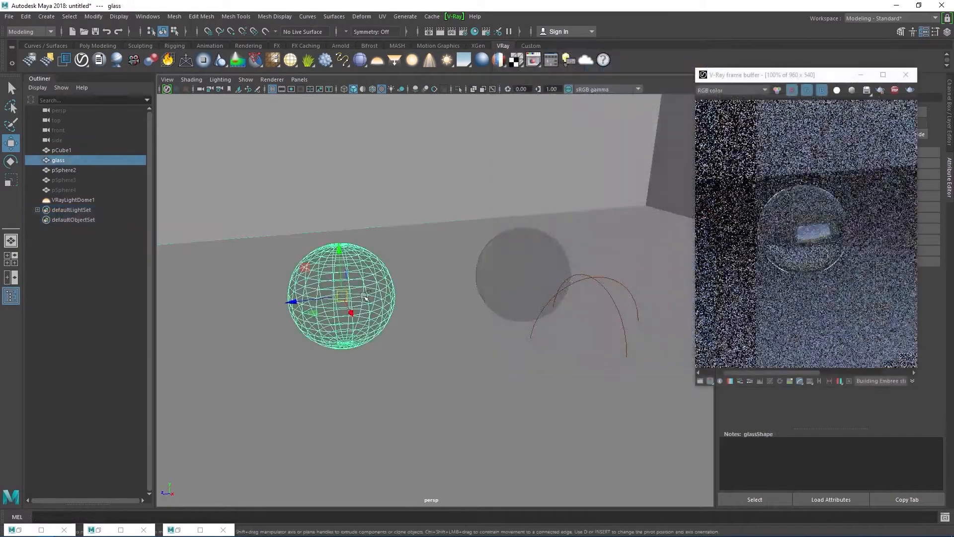
shift+drag(292, 302, 167, 317)
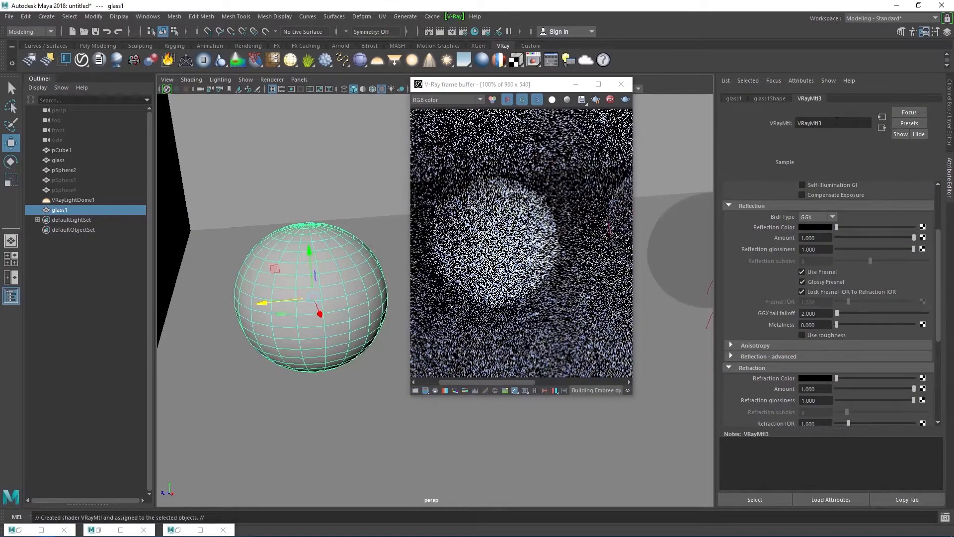
Rename the new V-Ray material on the duplicated glass sphere as frosted_glass
click(836, 122)
text(fros)
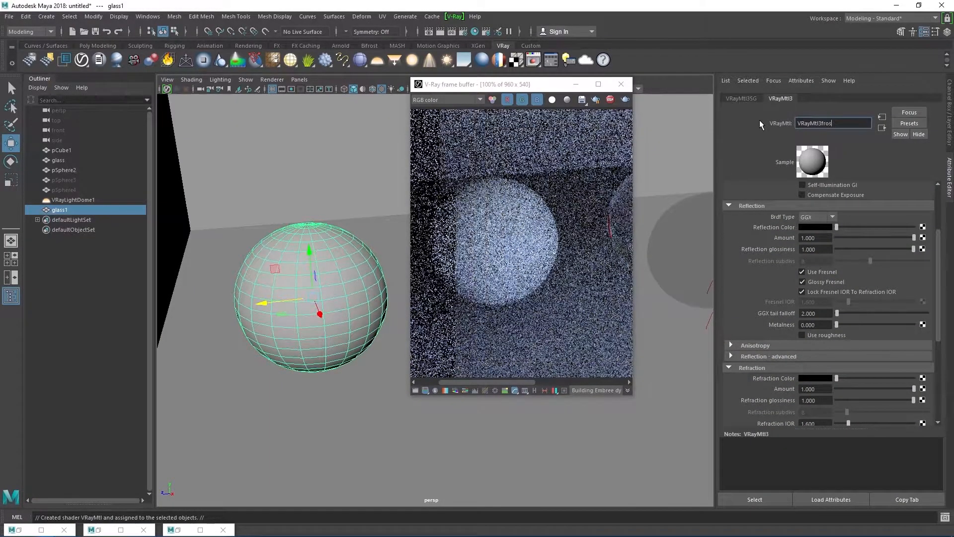
text(ted)
key(BackSpace)
key(BackSpace)
key(BackSpace)
key(BackSpace)
key(BackSpace)
key(BackSpace)
key(BackSpace)
key(BackSpace)
key(BackSpace)
key(BackSpace)
key(BackSpace)
key(BackSpace)
key(BackSpace)
key(BackSpace)
key(BackSpace)
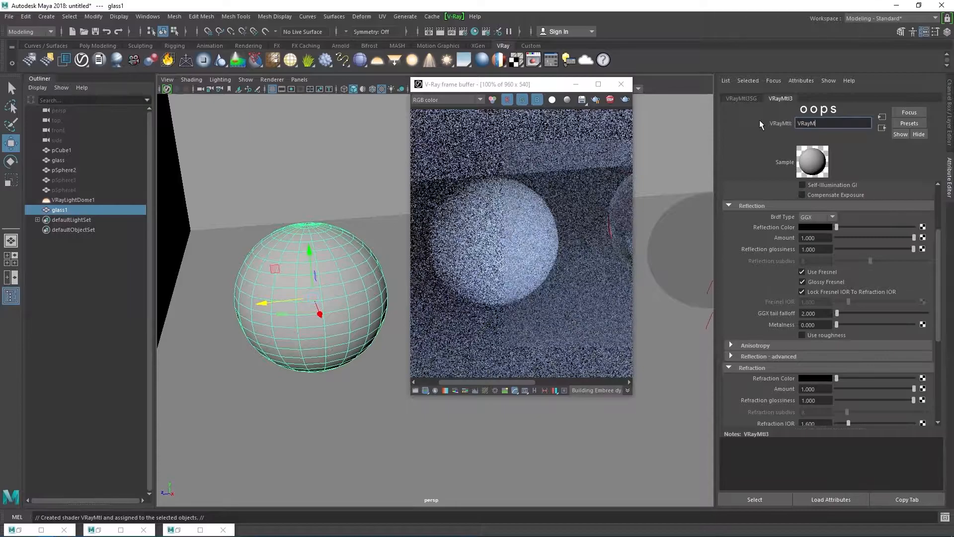
text(frosted_glass)
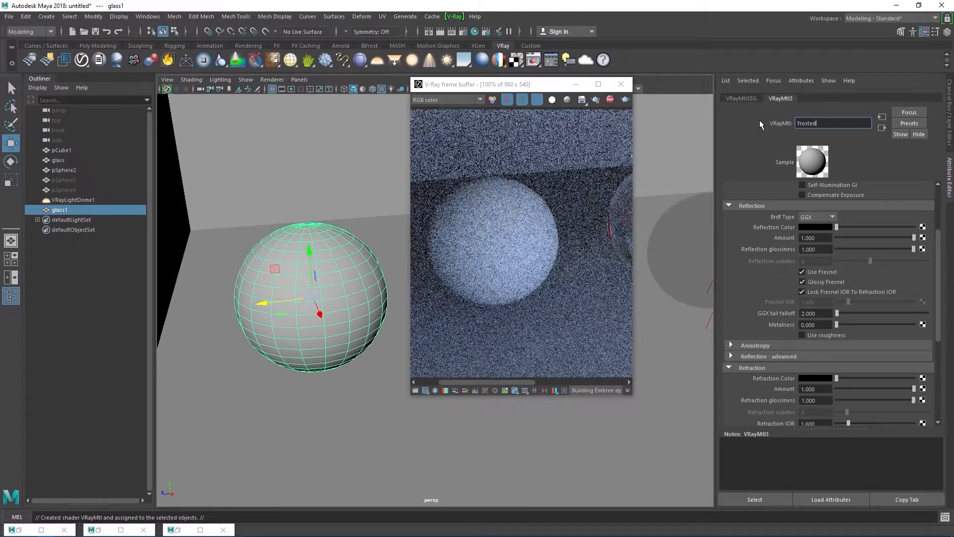
key(Return)
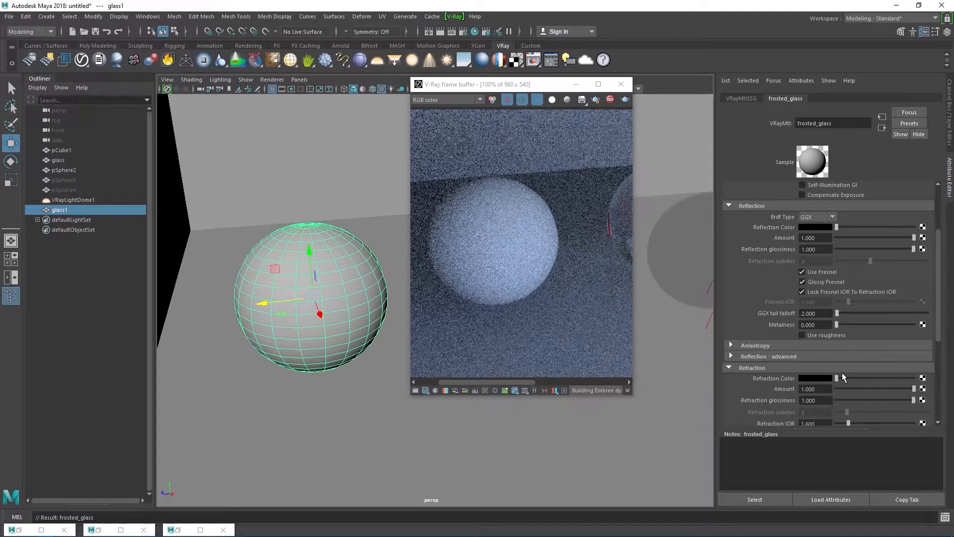
Set the frosted_glass material's refraction and reflection colours to white and its diffuse colour to black
drag(837, 377, 915, 377)
scroll(843, 261, up, 3)
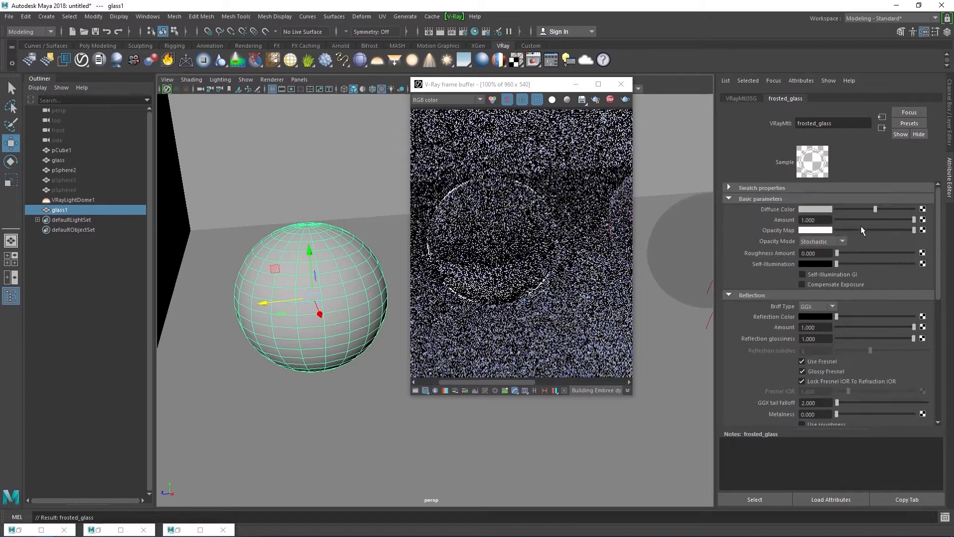
drag(874, 207, 824, 206)
drag(837, 317, 914, 317)
Lower the frosted_glass material's refraction glossiness to 0.428 and reduce its reflection glossiness as well
scroll(843, 300, down, 3)
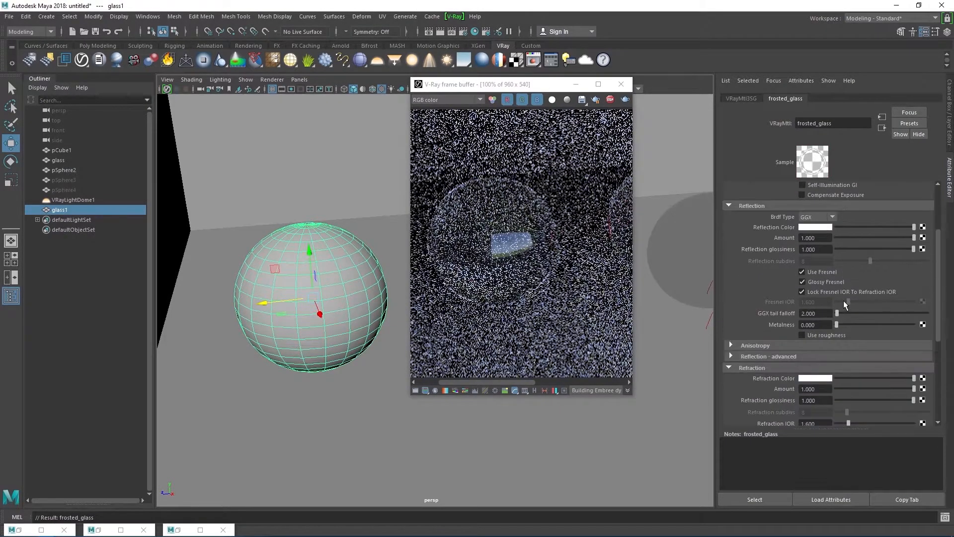
scroll(843, 300, down, 2)
scroll(843, 300, down, 2)
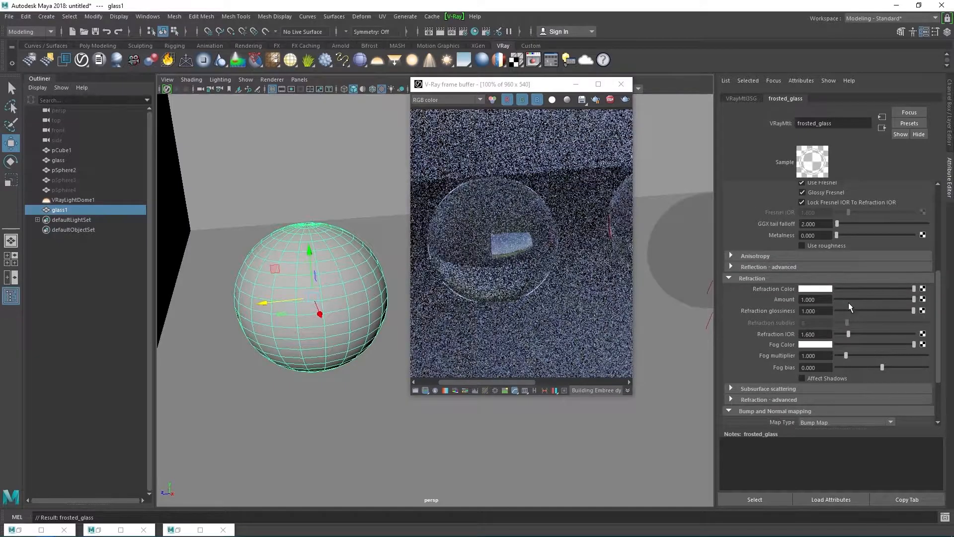
click(883, 311)
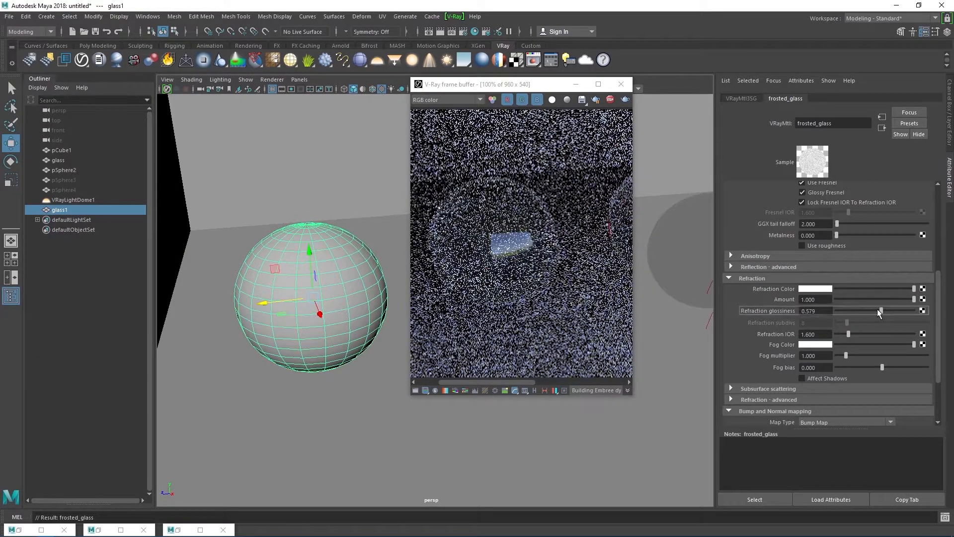
drag(878, 309, 869, 307)
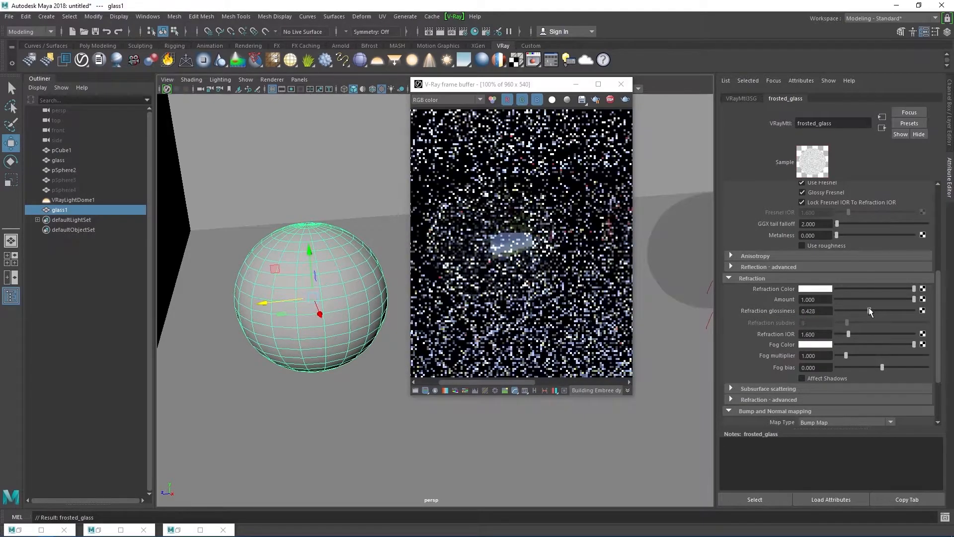
scroll(862, 263, up, 3)
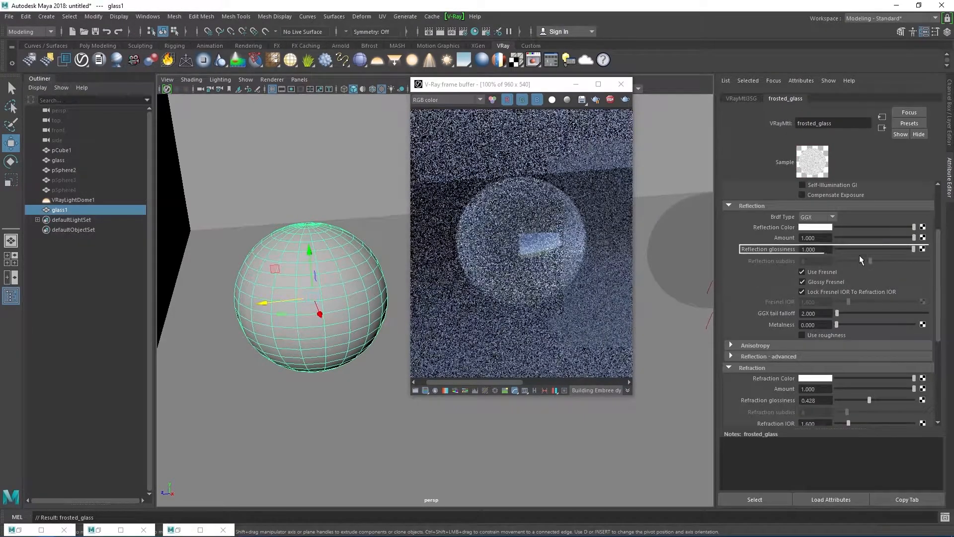
click(887, 249)
drag(887, 248, 886, 226)
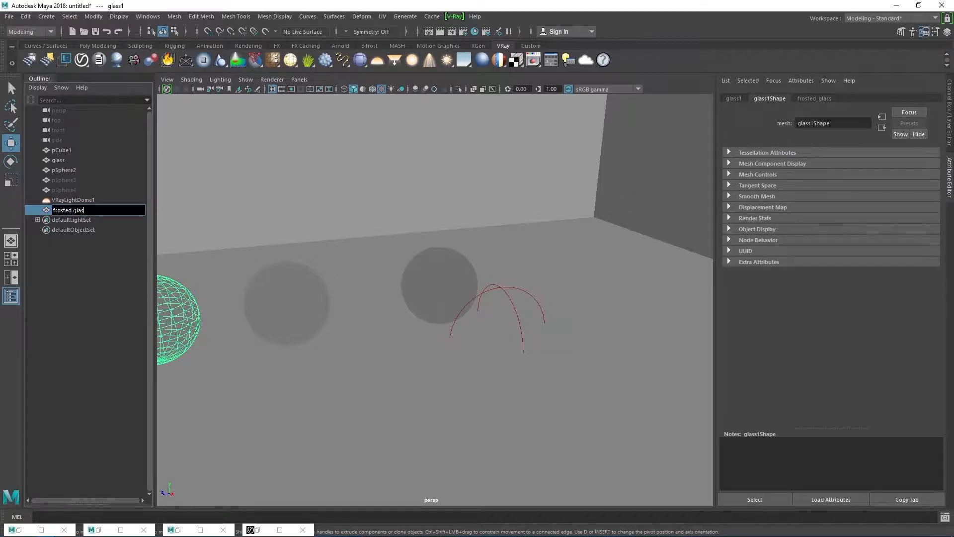
Rename the duplicated sphere glass1 as frosted_glass1
text(s1)
key(Return)
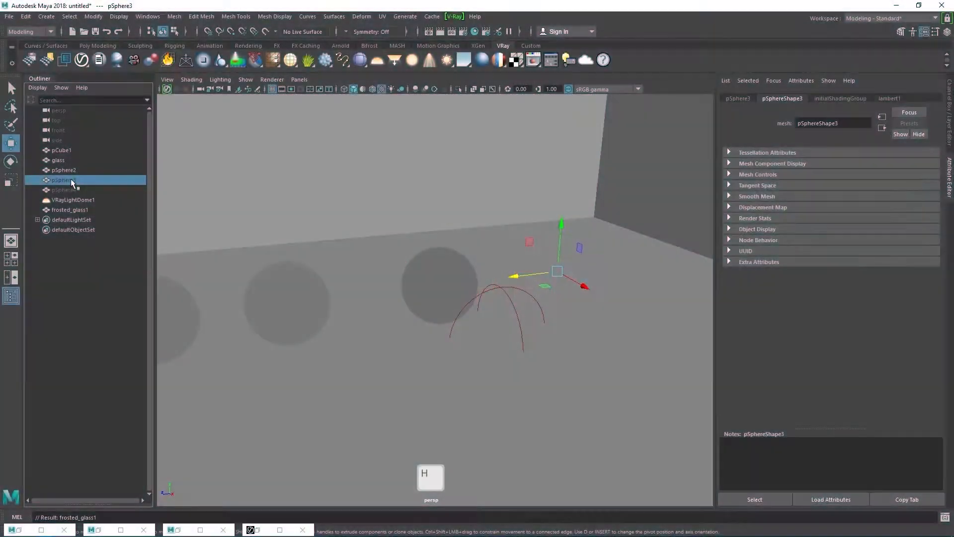
Unhide and frame pSphere3, then assign it a new V-Ray material named paper_mtl
key(h)
key(f)
click(482, 60)
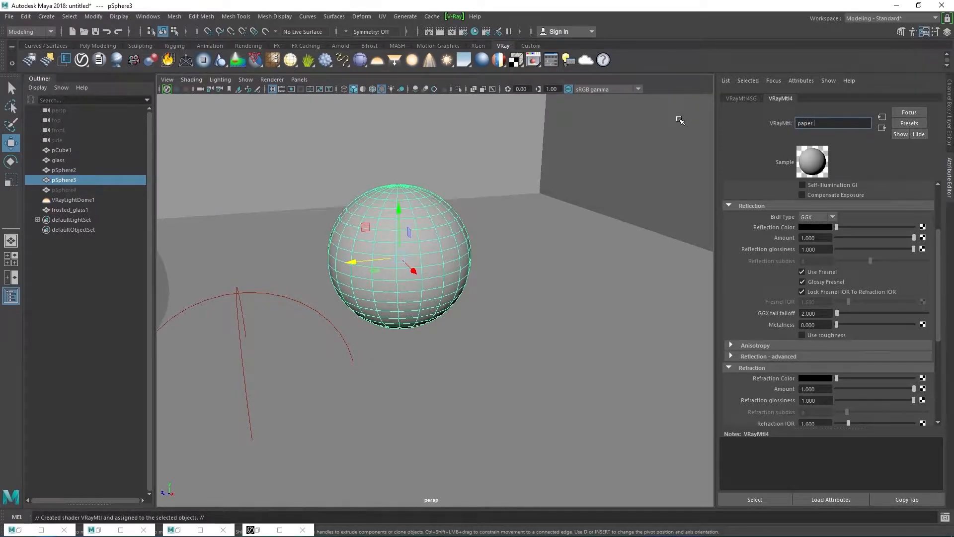
key(Return)
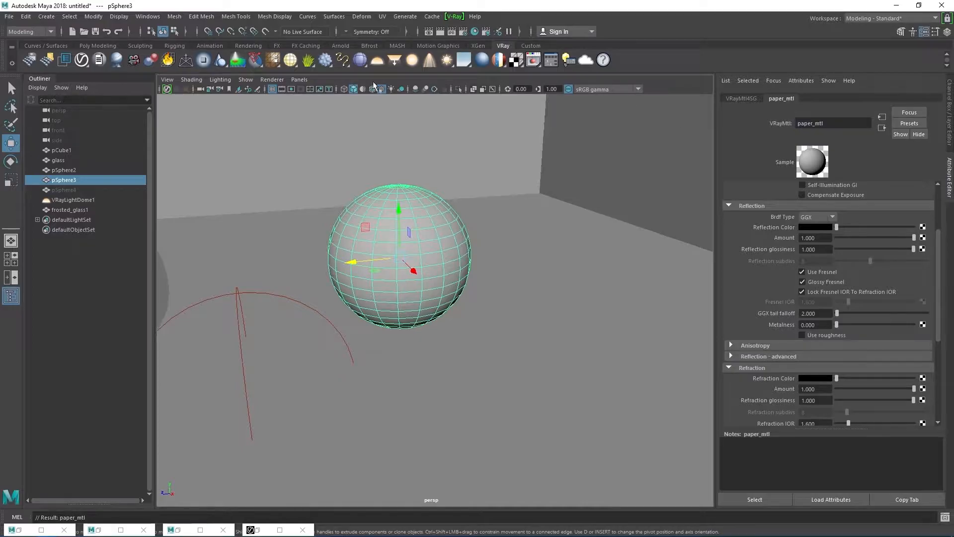
Rename pSphere2 as water1 and pSphere3 as paper
double_click(65, 170)
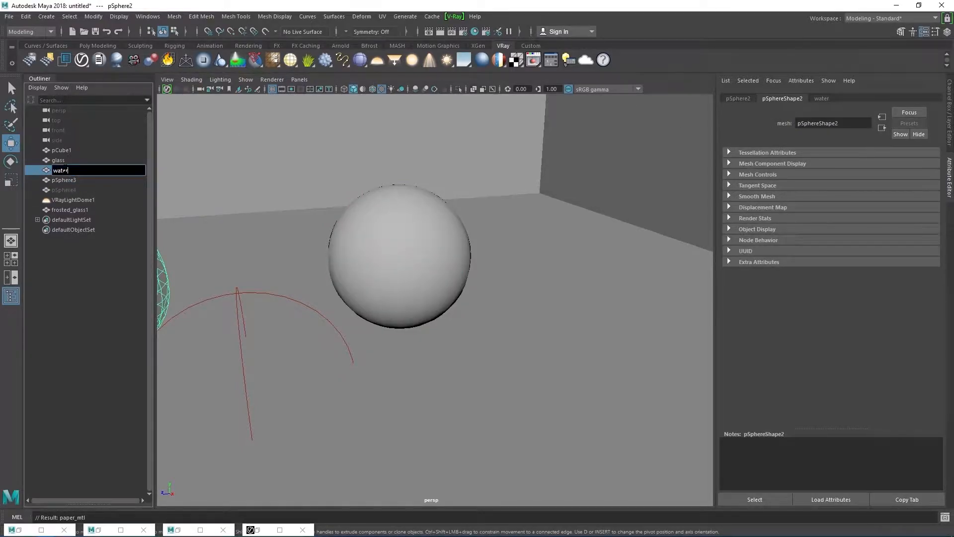
click(65, 180)
double_click(65, 180)
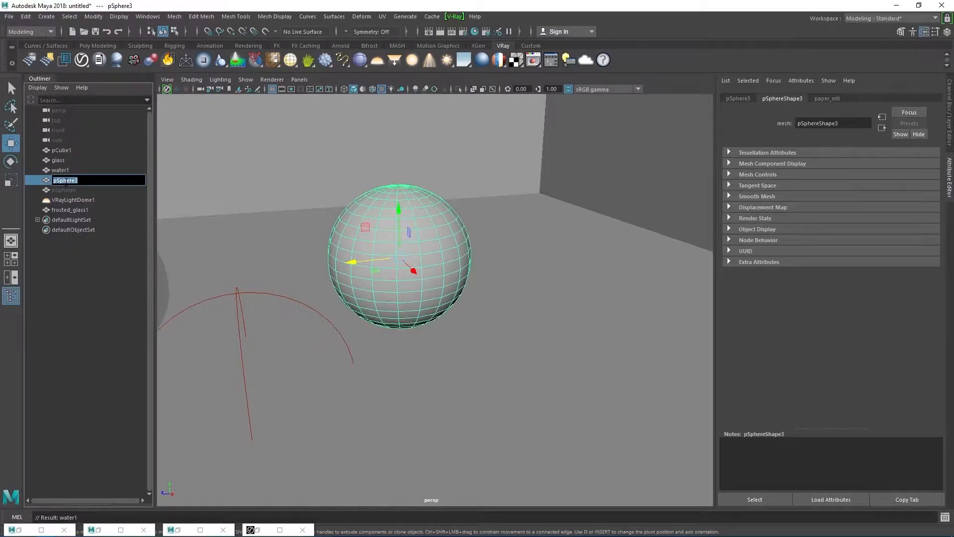
key(Return)
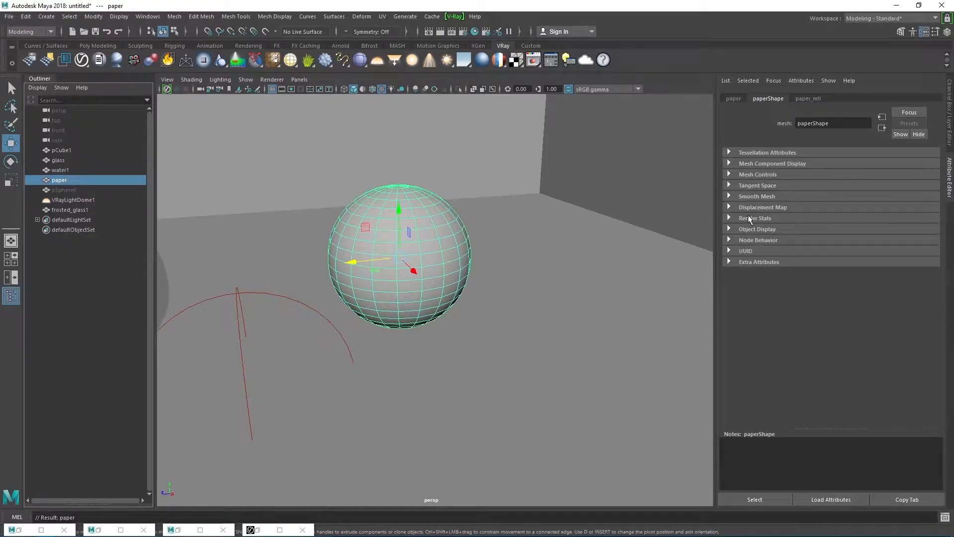
Show the paper_mtl attributes and start an interactive render of the paper sphere in the frame buffer, placed clear of the sphere
click(809, 99)
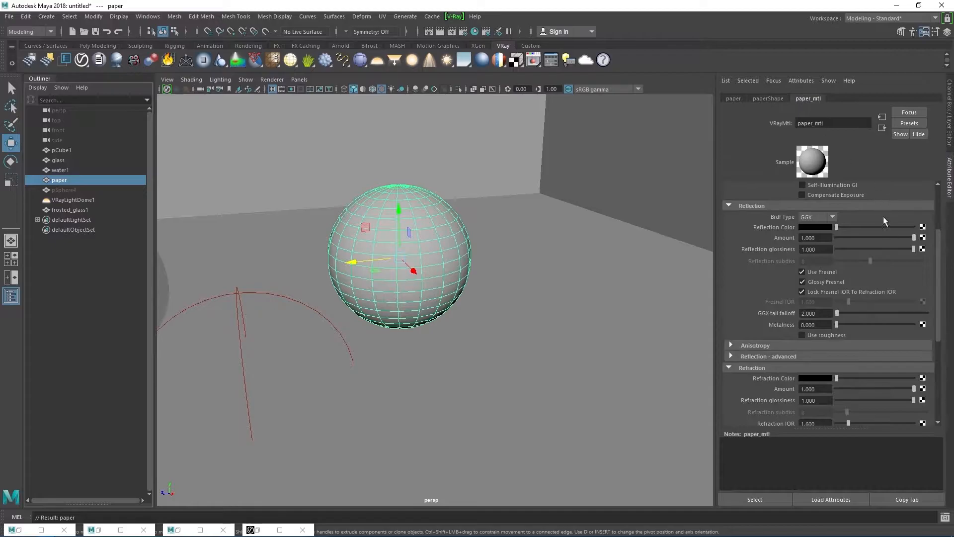
click(533, 60)
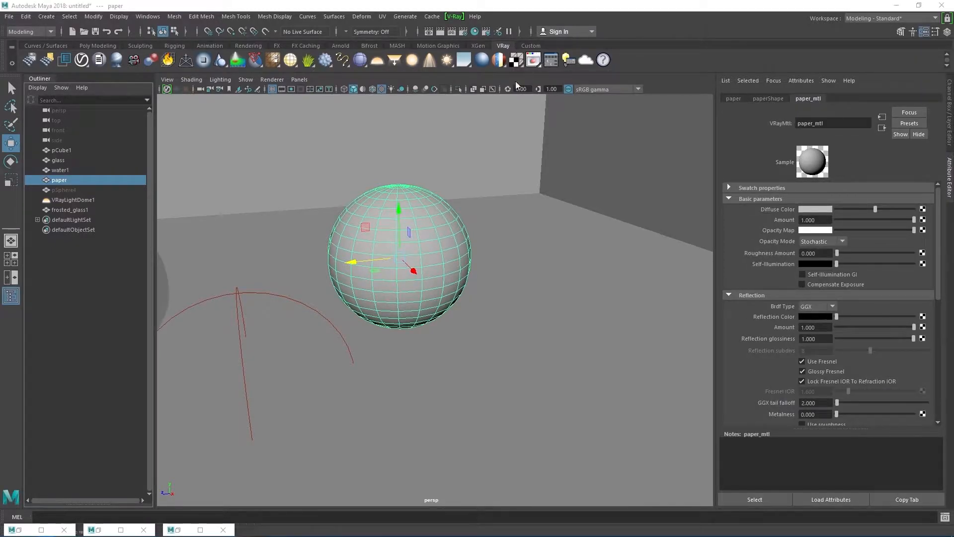
drag(508, 88, 205, 70)
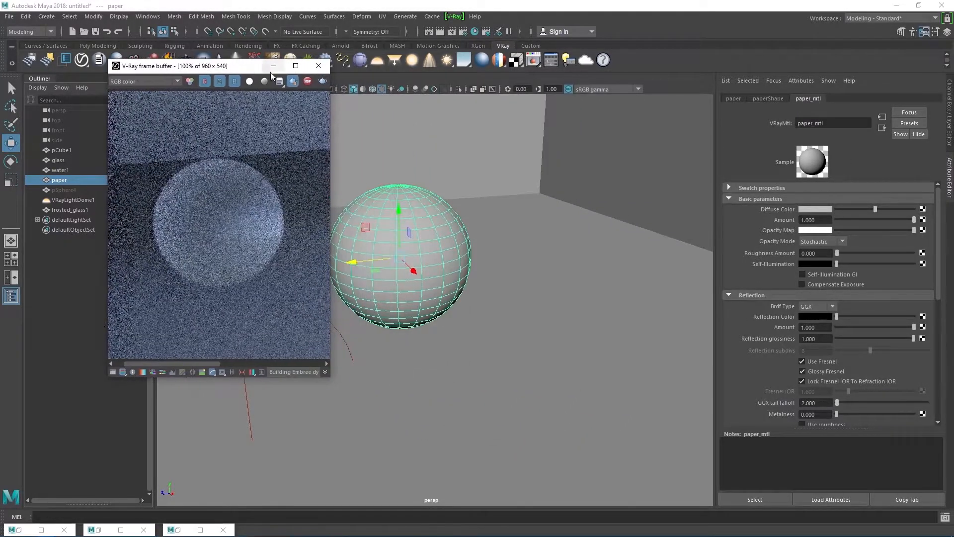
click(295, 82)
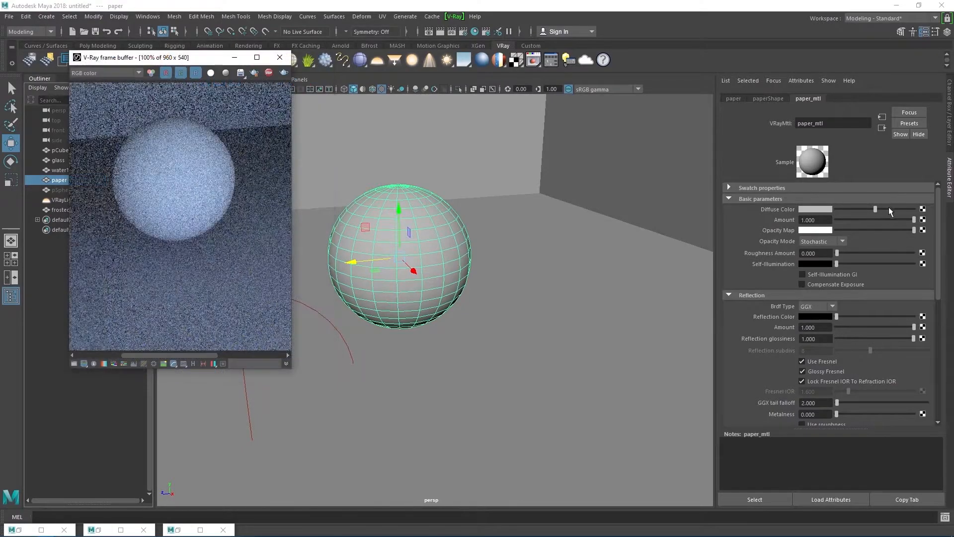
Lighten the paper material's diffuse colour, set its reflection colour to light grey, and lower its reflection glossiness to 0.539
click(889, 209)
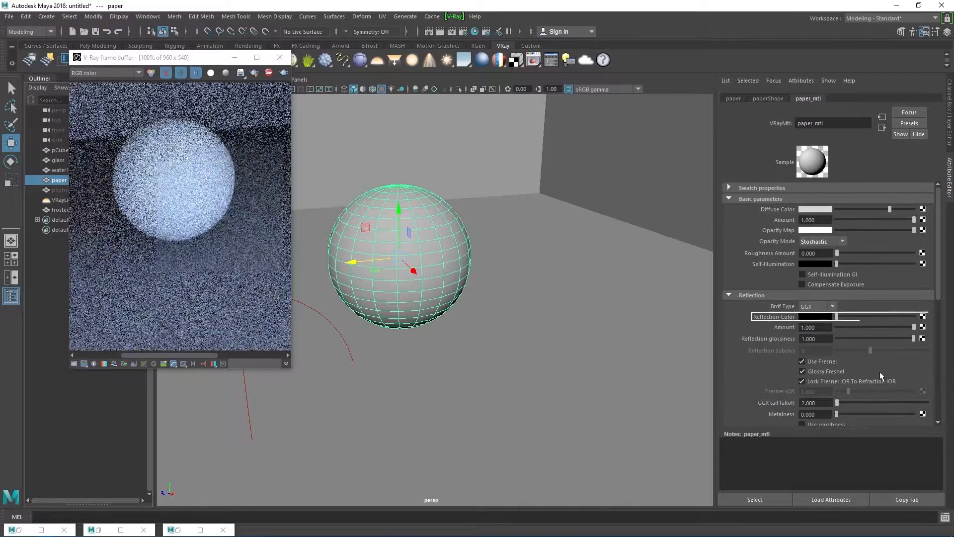
click(889, 316)
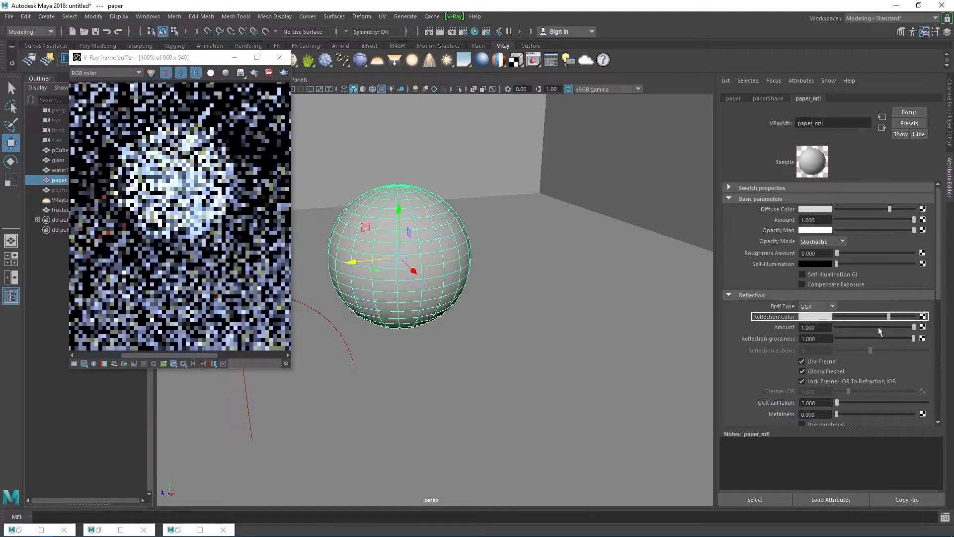
click(877, 338)
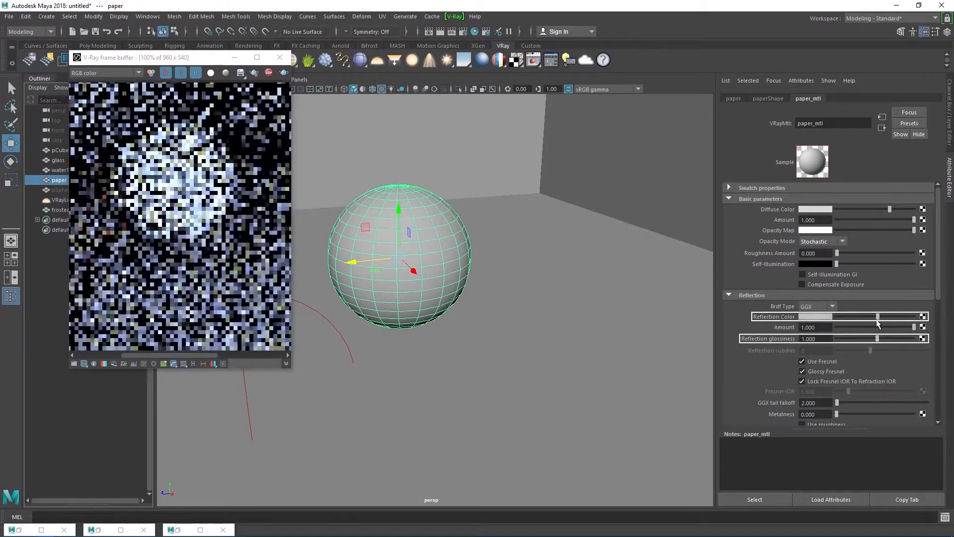
click(878, 338)
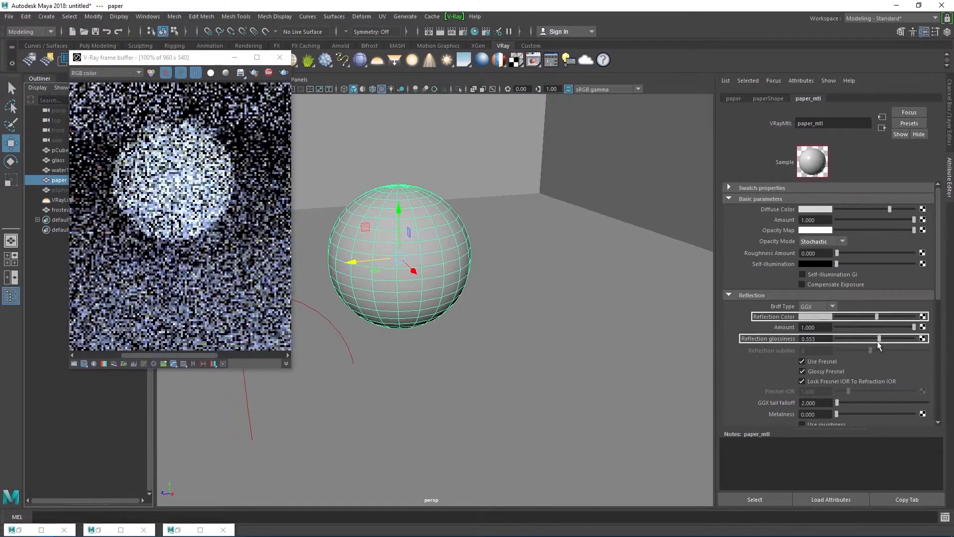
Set the paper material's refraction colour to light grey and its refraction glossiness to 0.500, checking the sphere in the frame buffer
scroll(756, 324, down, 3)
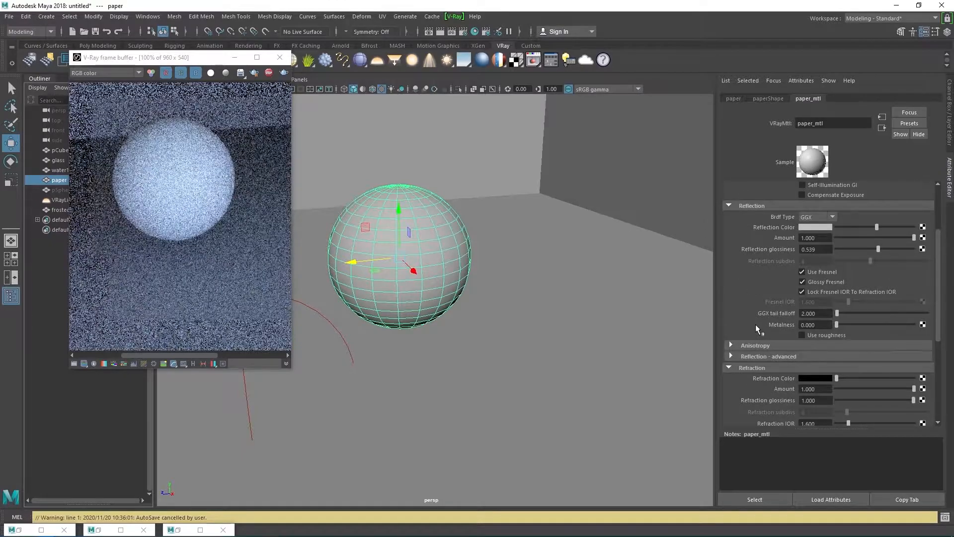
scroll(755, 324, down, 2)
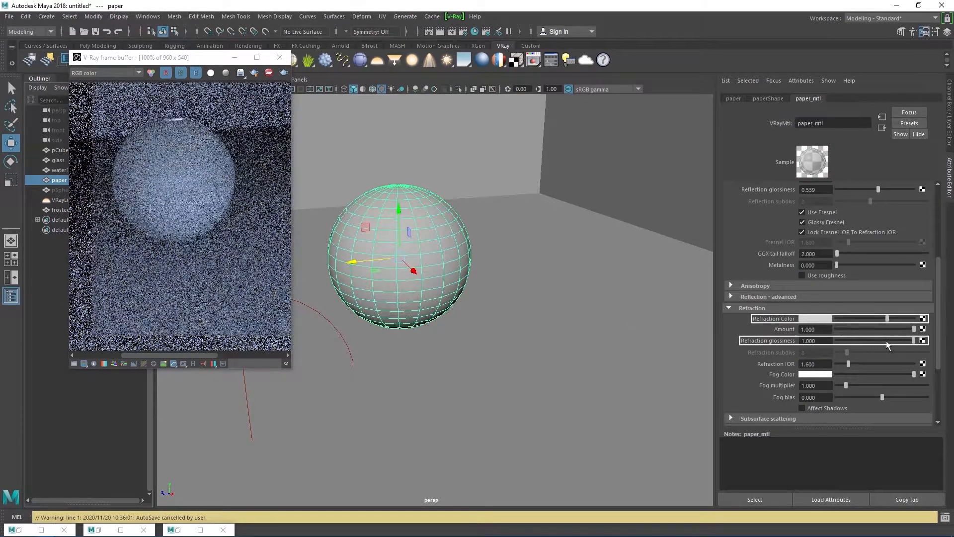
drag(871, 341, 875, 341)
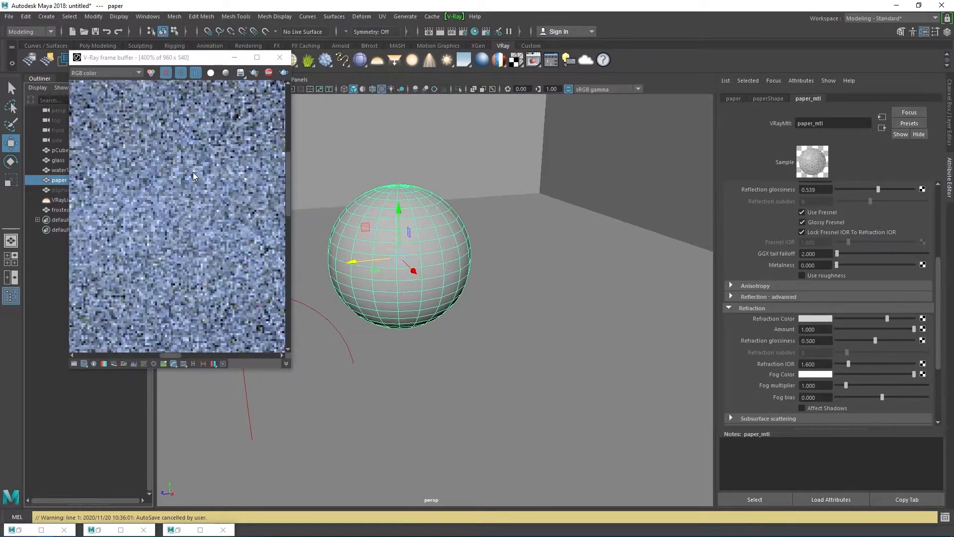
scroll(193, 172, up, 2)
scroll(236, 183, down, 2)
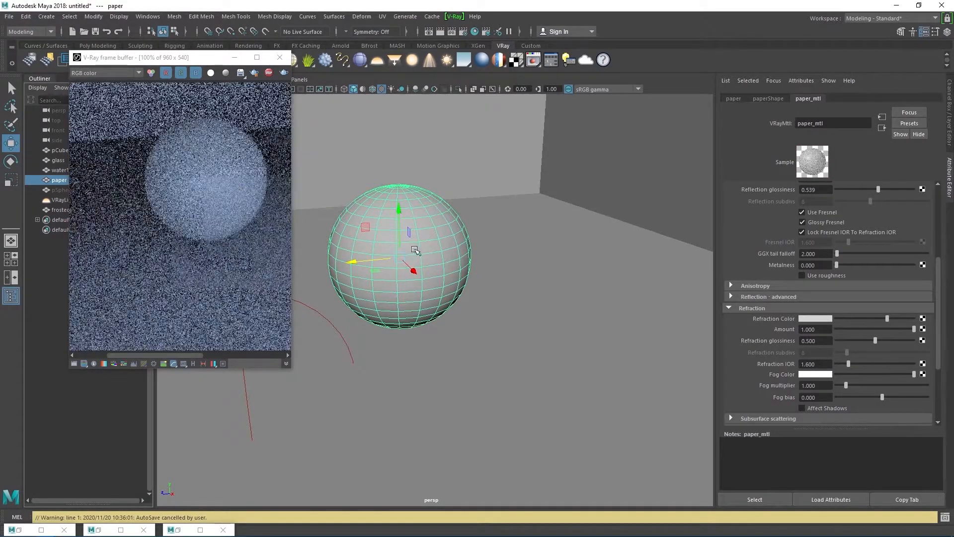
click(885, 317)
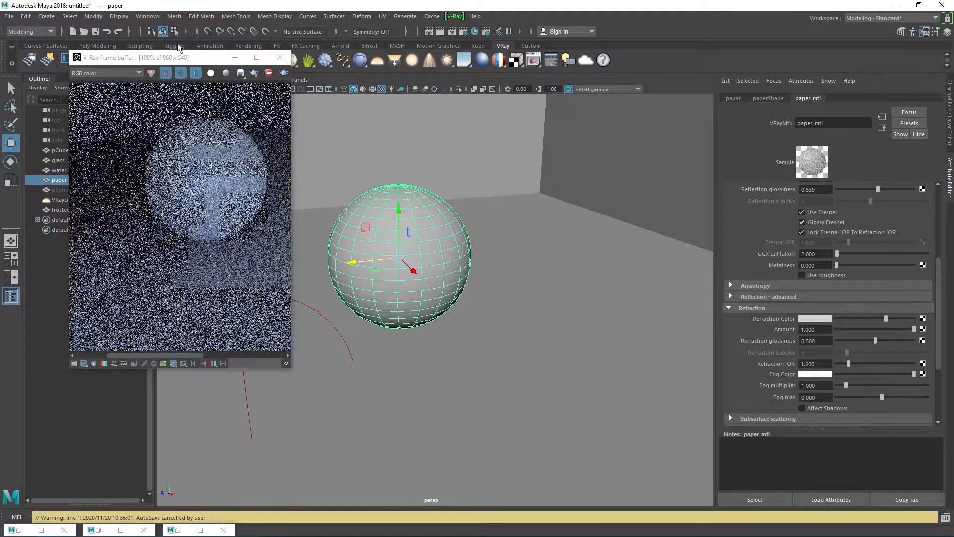
Add a V-Ray sphere light, raise it off the floor, and move it inside the paper sphere
drag(180, 58, 199, 140)
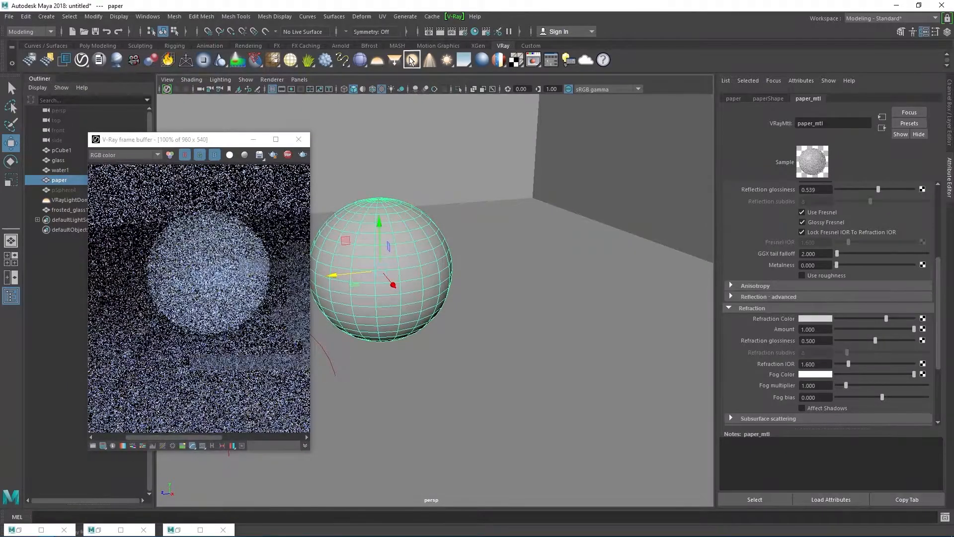
click(411, 60)
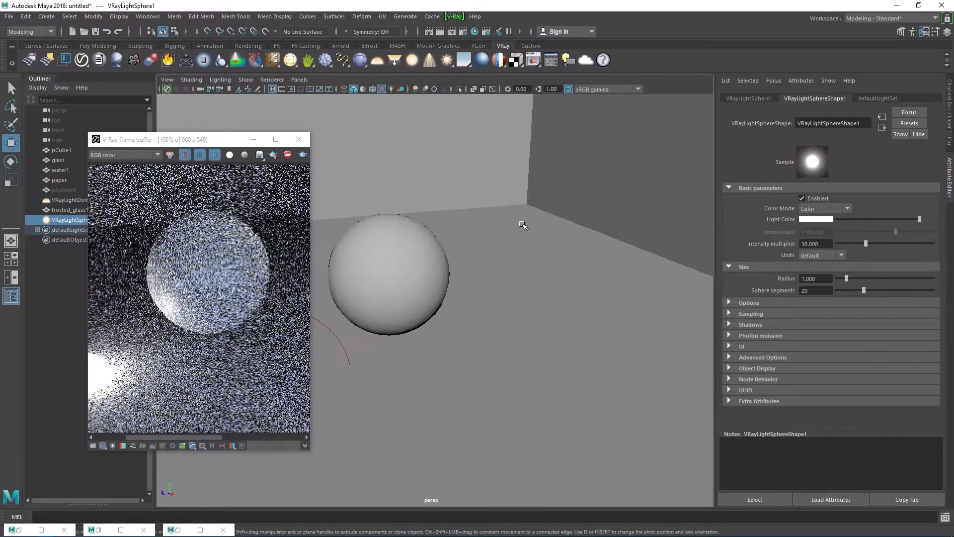
alt+middle_drag(417, 246, 617, 222)
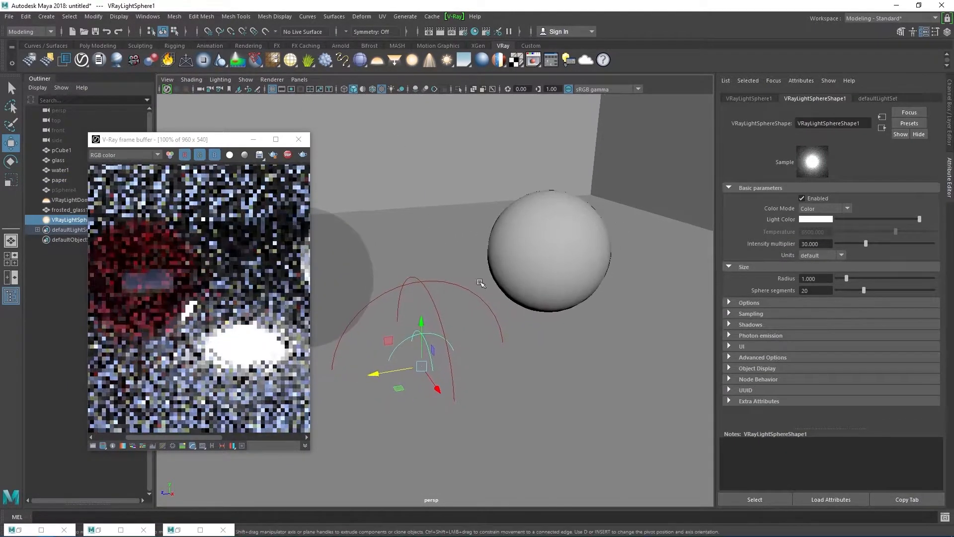
drag(422, 321, 419, 216)
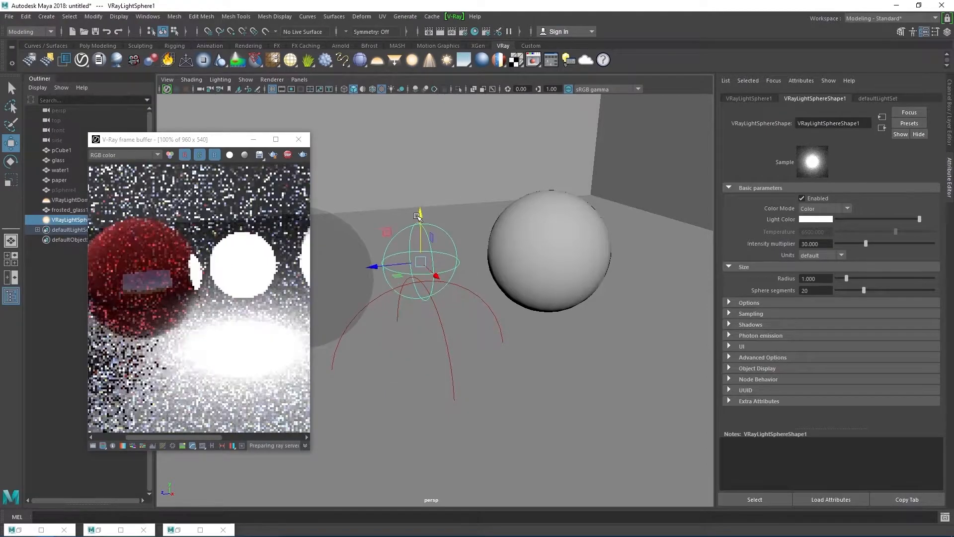
drag(374, 267, 513, 252)
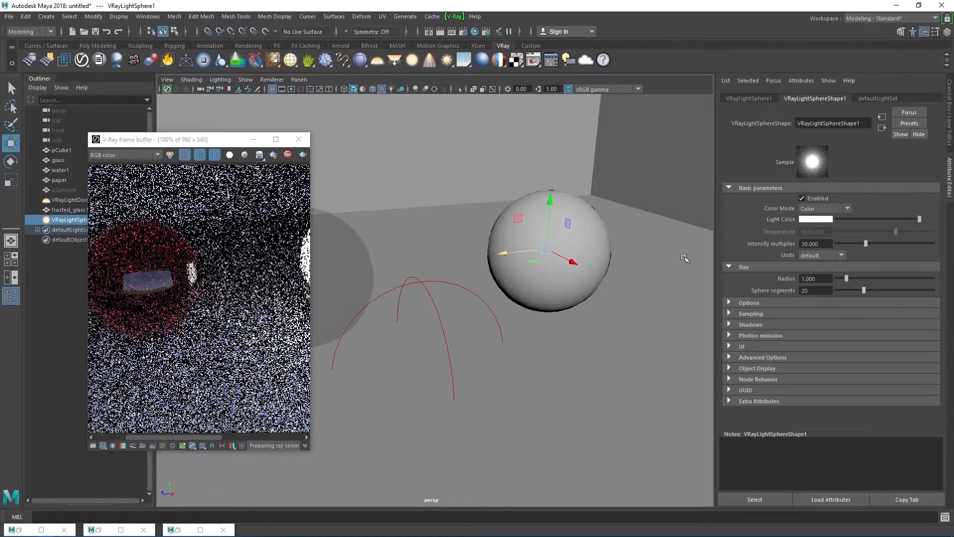
Scale the sphere light down uniformly inside the paper sphere using wireframe display, and centre the sphere's render in the frame buffer
key(f)
key(r)
click(344, 89)
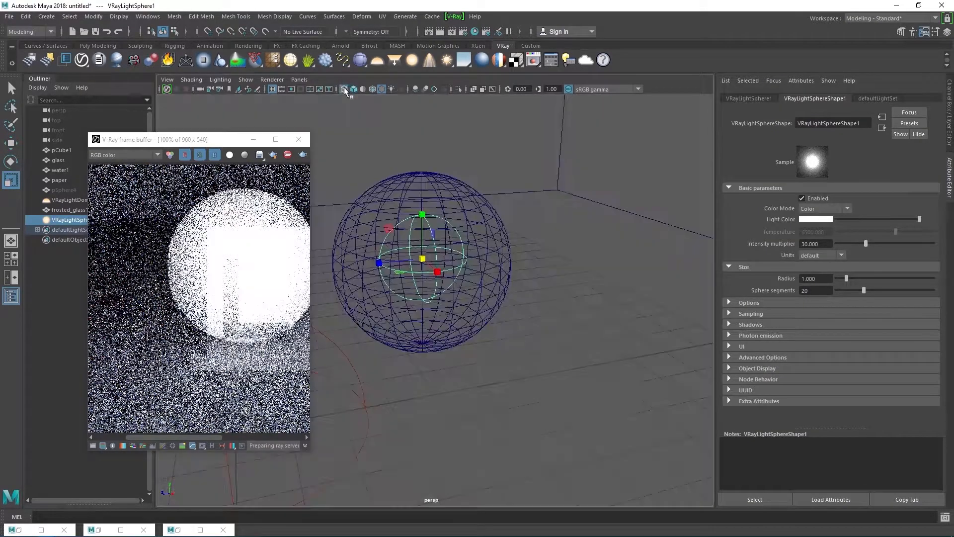
drag(423, 258, 398, 260)
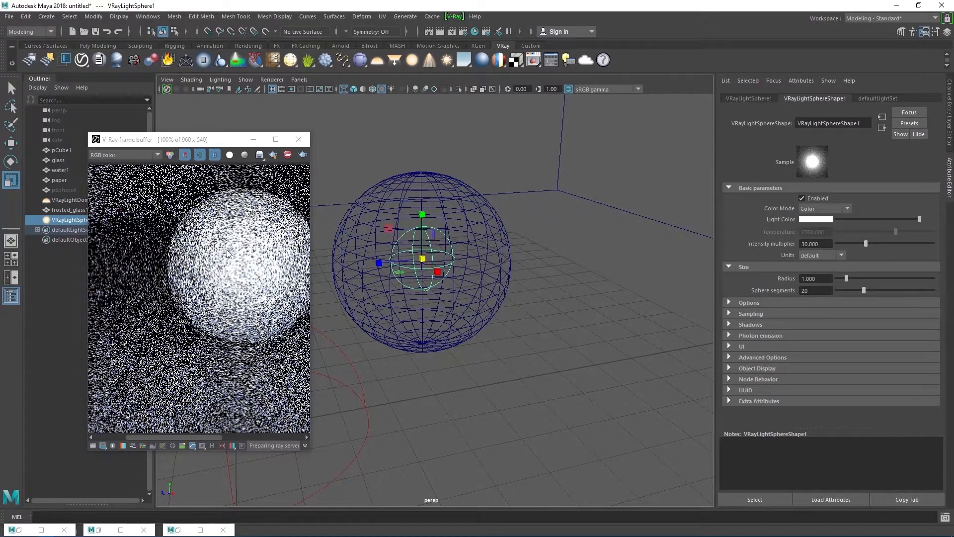
drag(157, 437, 178, 438)
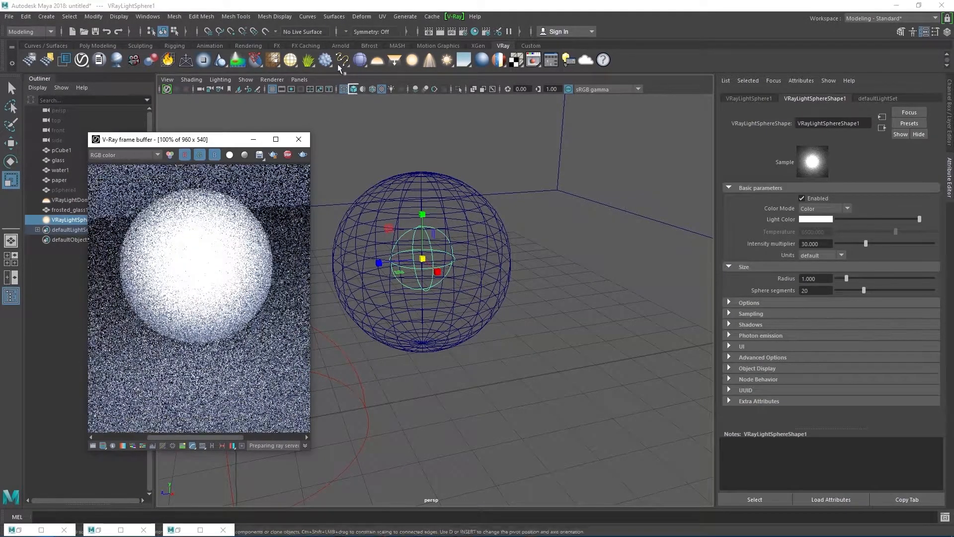
click(354, 89)
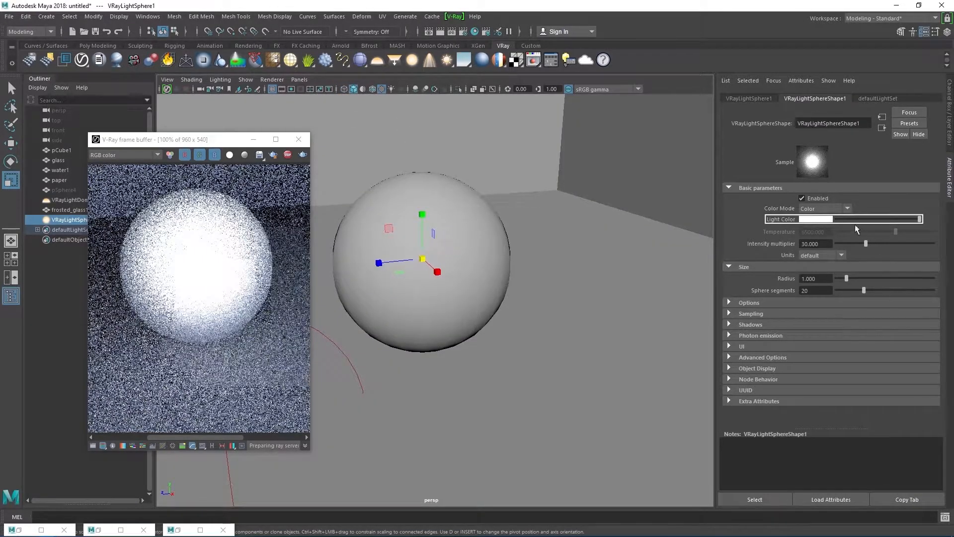
Set the sphere light's colour to a softened yellow-orange with a hue of about 35, and adjust the light's height inside the paper sphere
click(820, 219)
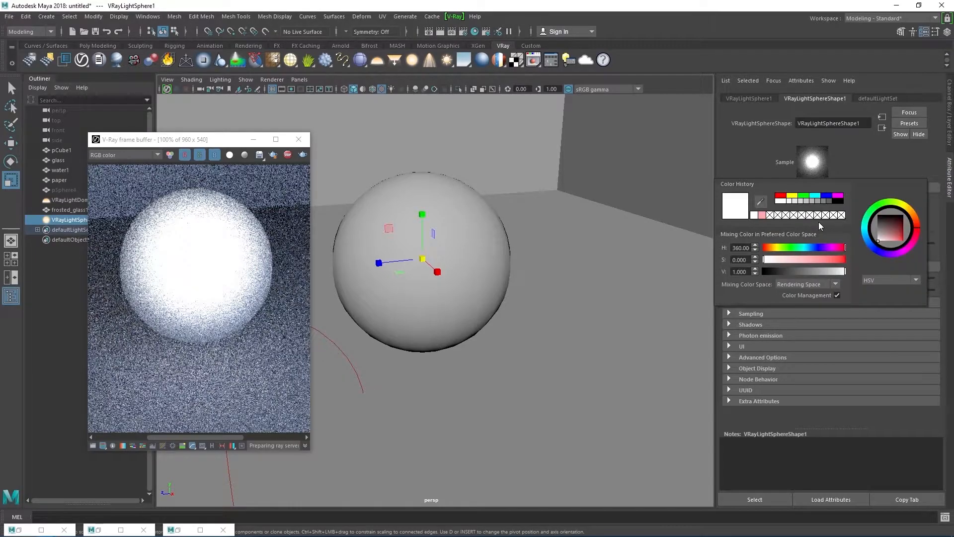
click(792, 199)
click(781, 196)
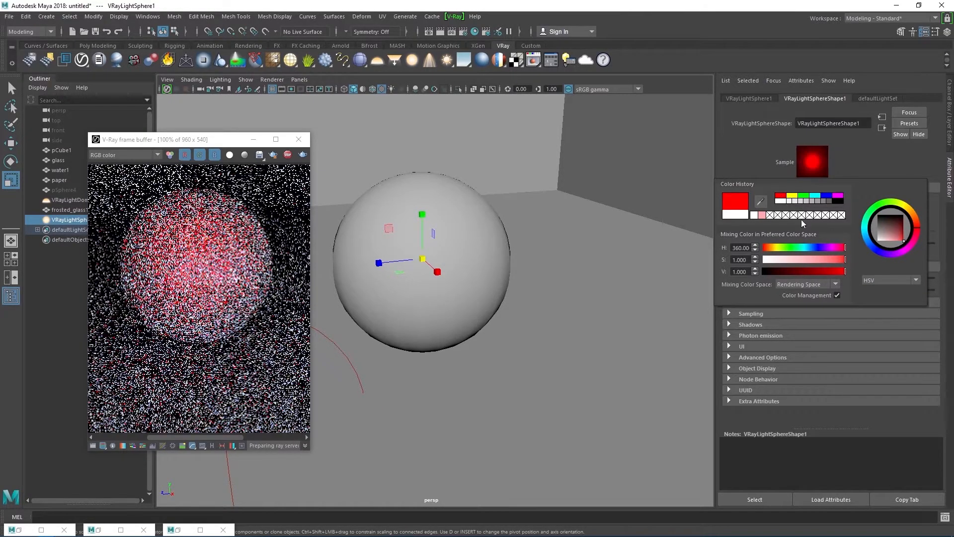
click(771, 248)
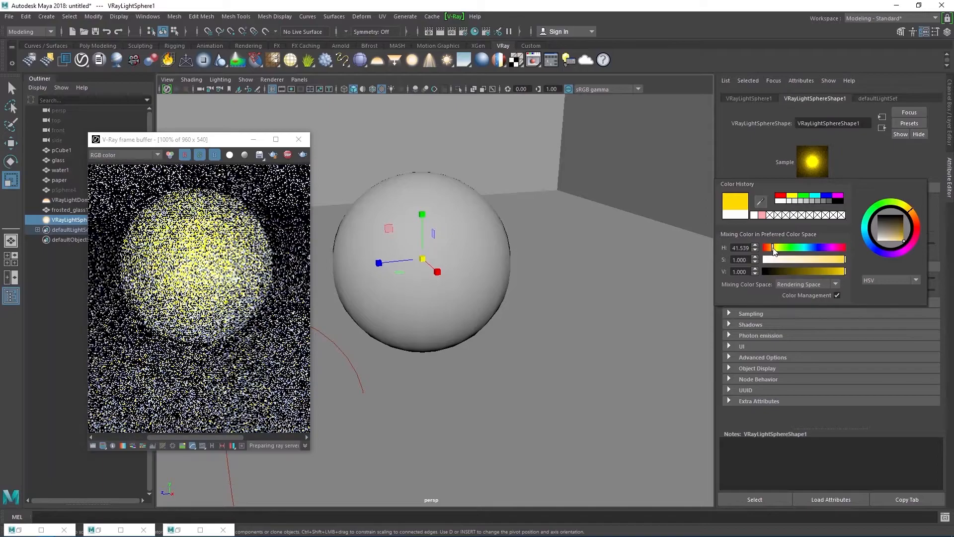
drag(771, 248, 773, 248)
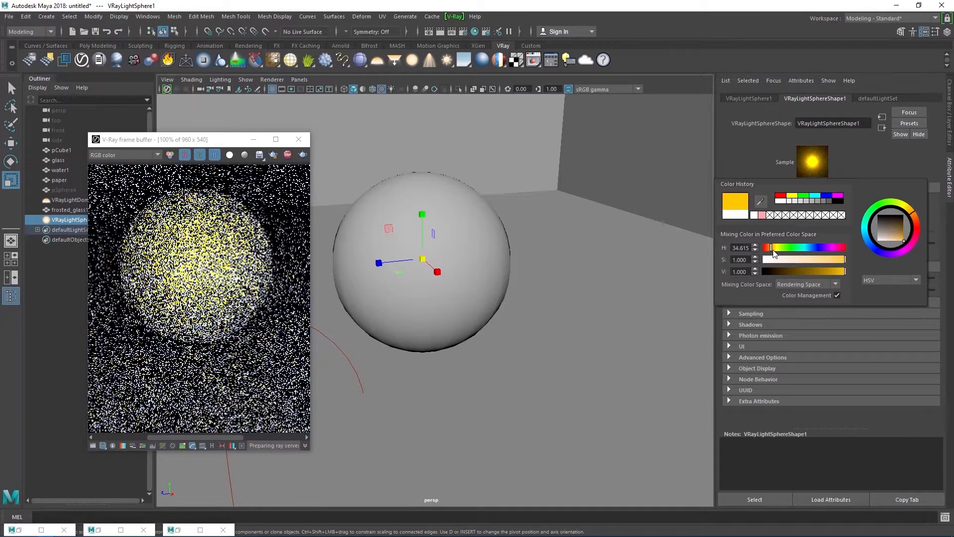
click(838, 259)
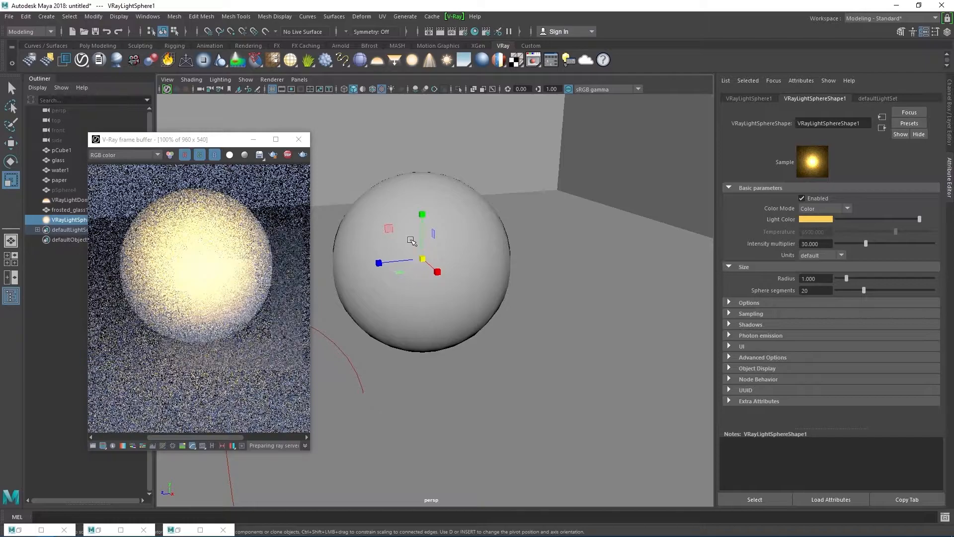
key(w)
drag(422, 221, 422, 222)
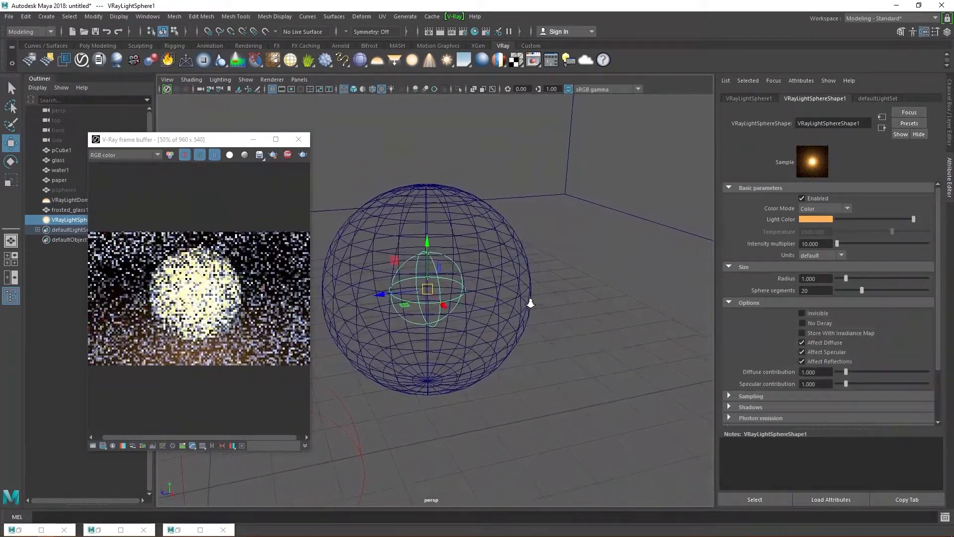
Set the V-Ray colour mapping type to HSV exponential in the render settings, and minimise the settings window
click(486, 31)
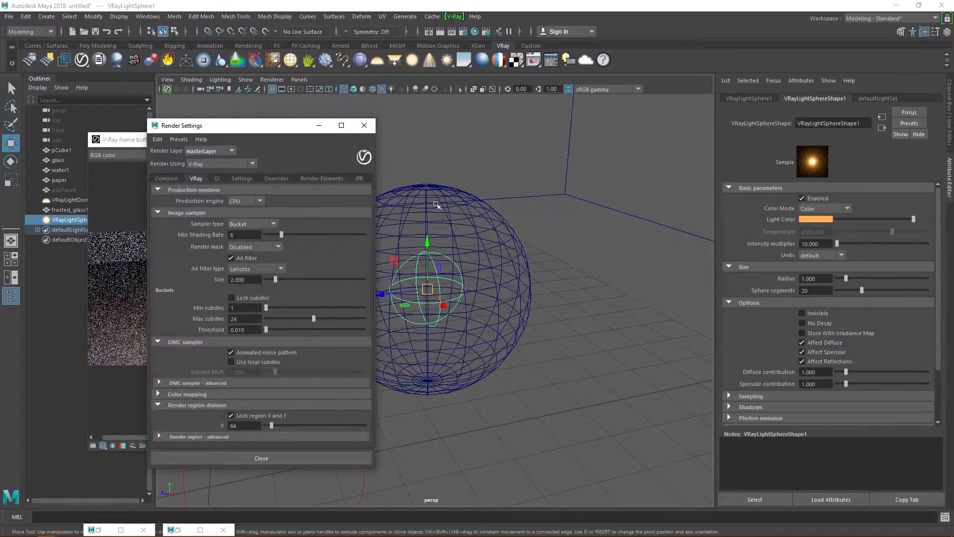
click(198, 383)
click(197, 382)
click(189, 404)
click(189, 402)
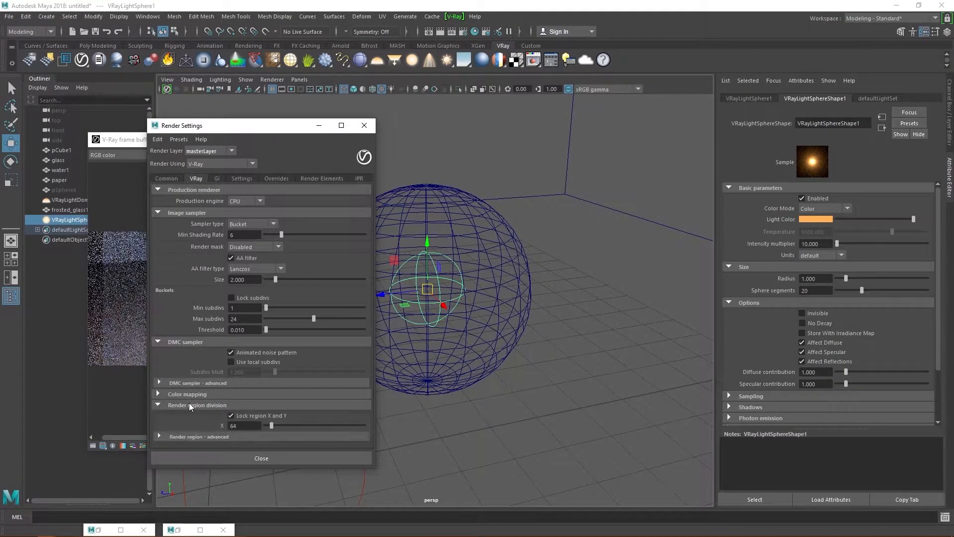
click(192, 395)
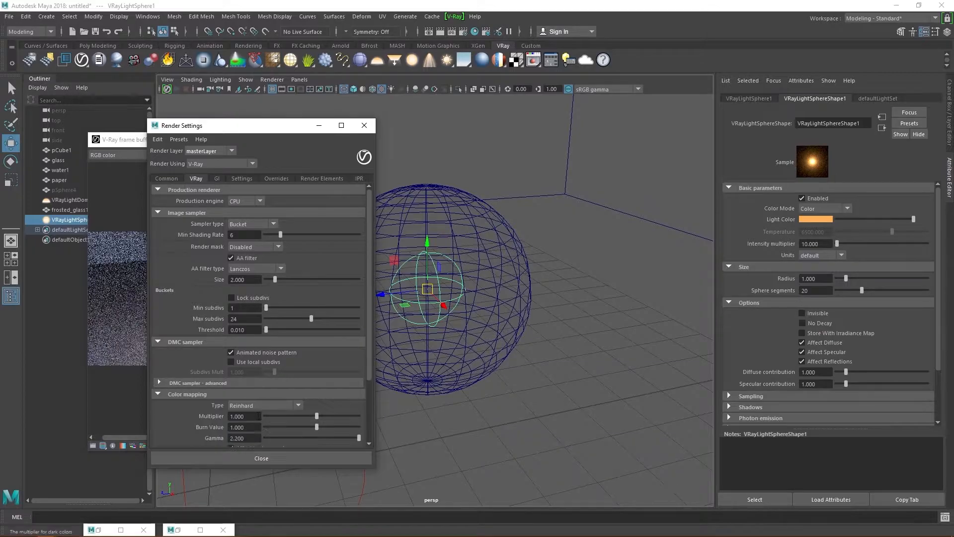
click(261, 405)
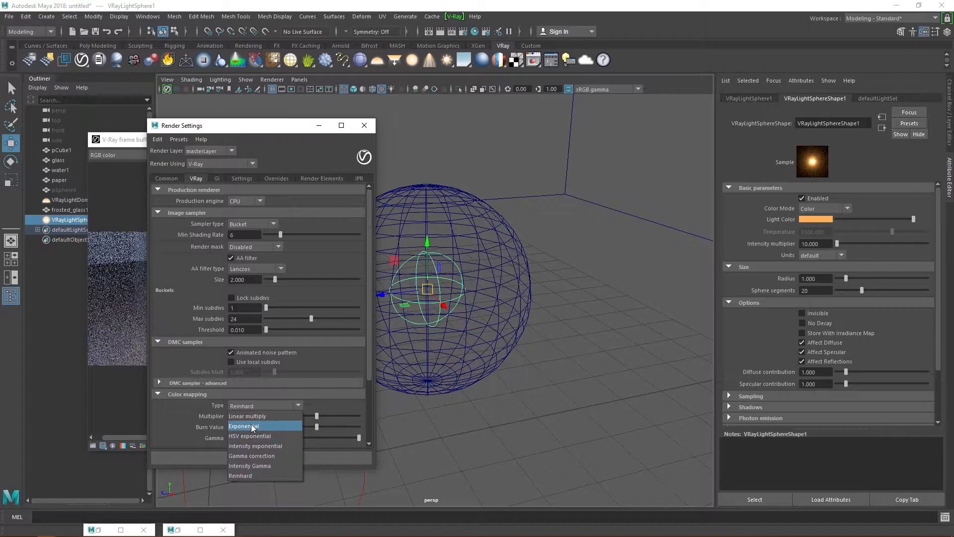
click(251, 434)
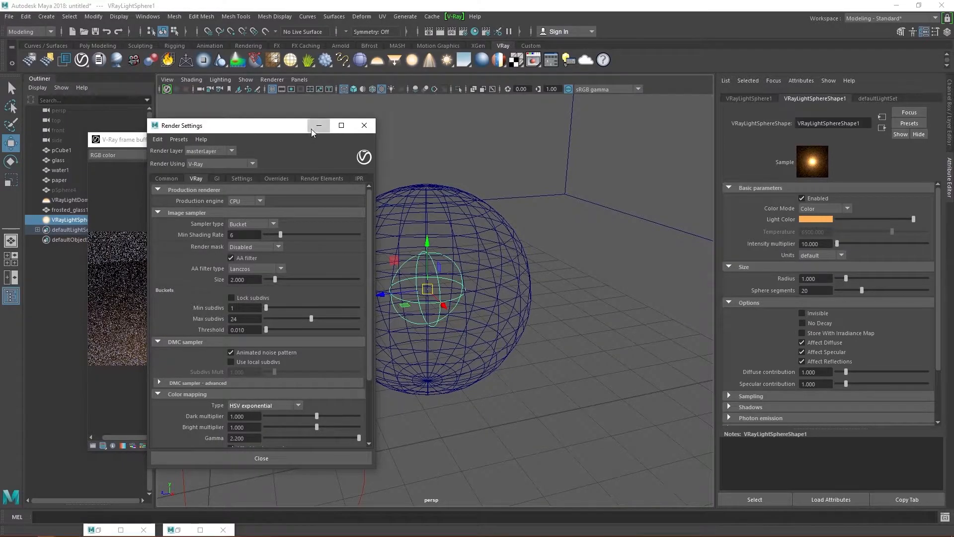
click(319, 125)
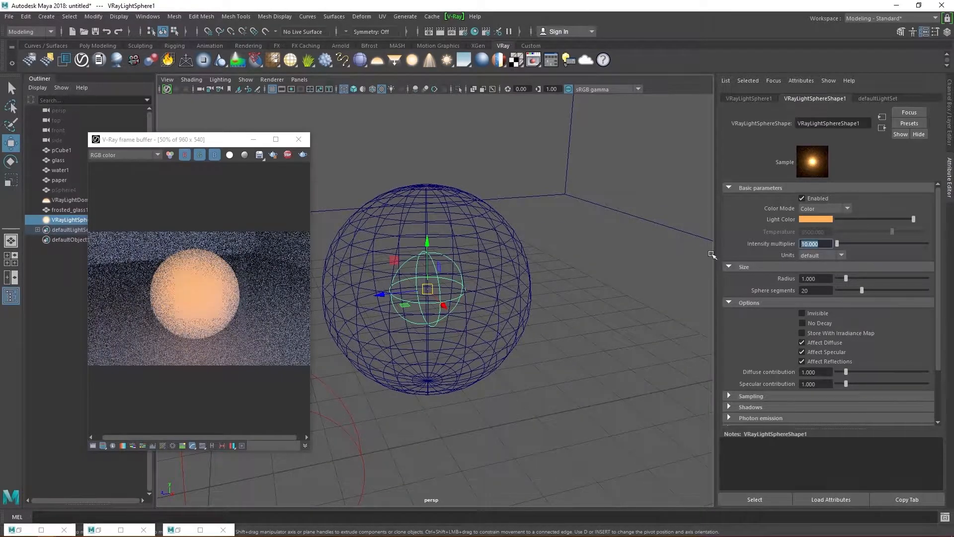
key(Return)
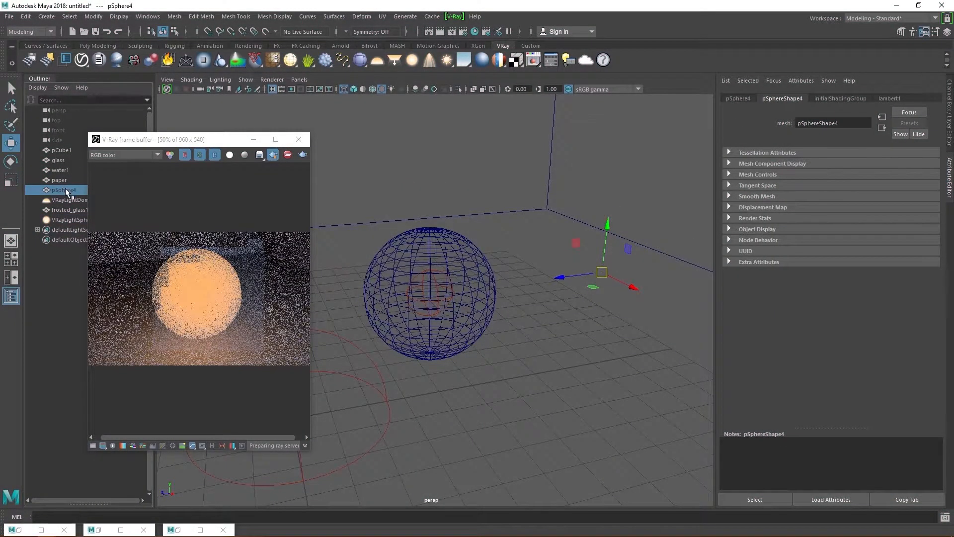
Unhide the hidden sphere pSphere4 and rename it mirror
key(h)
double_click(64, 190)
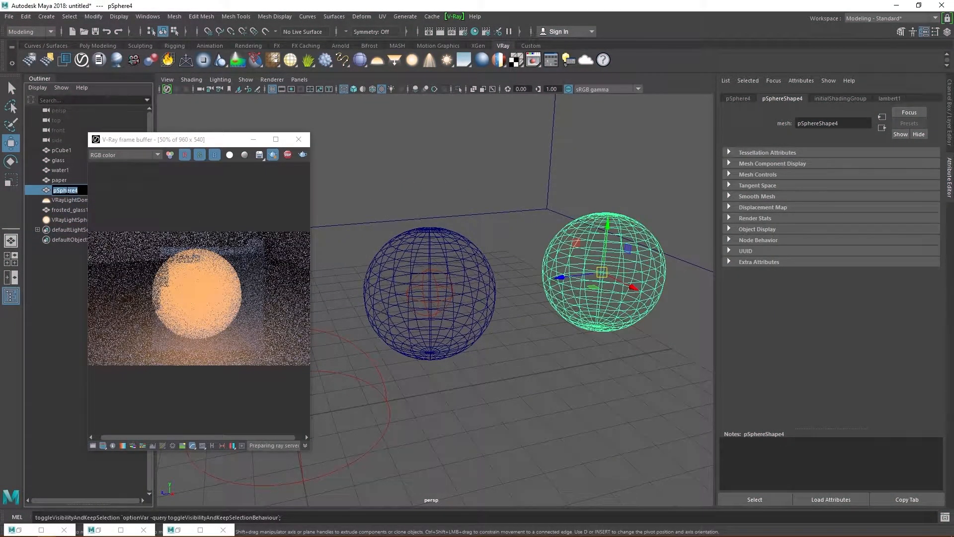
text(mirror)
key(Return)
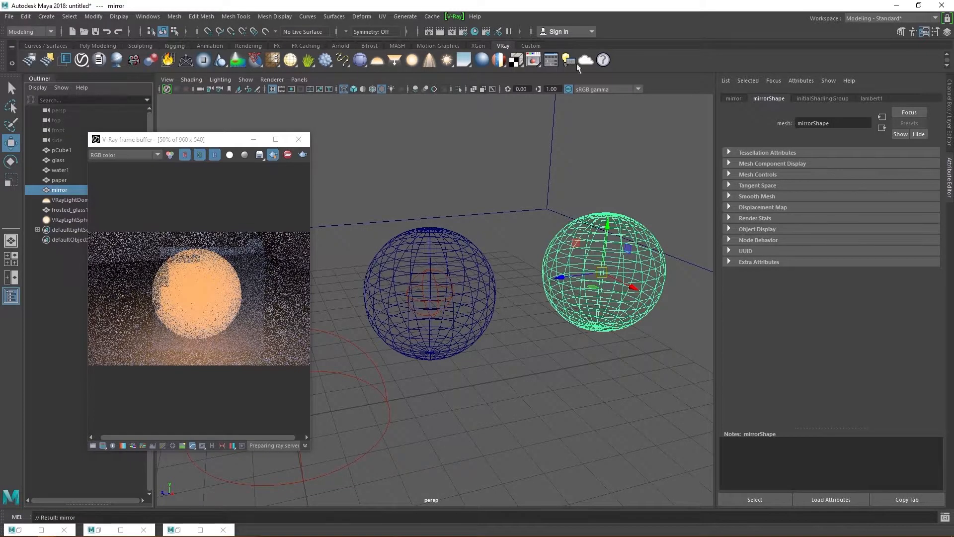
Assign a new V-Ray material named mirror_mat to the mirror sphere and set its diffuse colour to white
key(f)
click(486, 60)
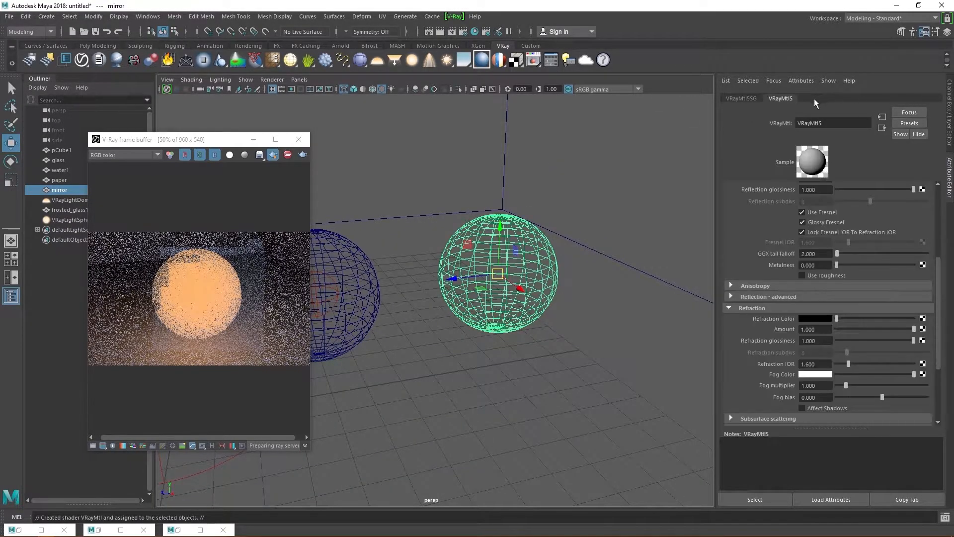
click(843, 124)
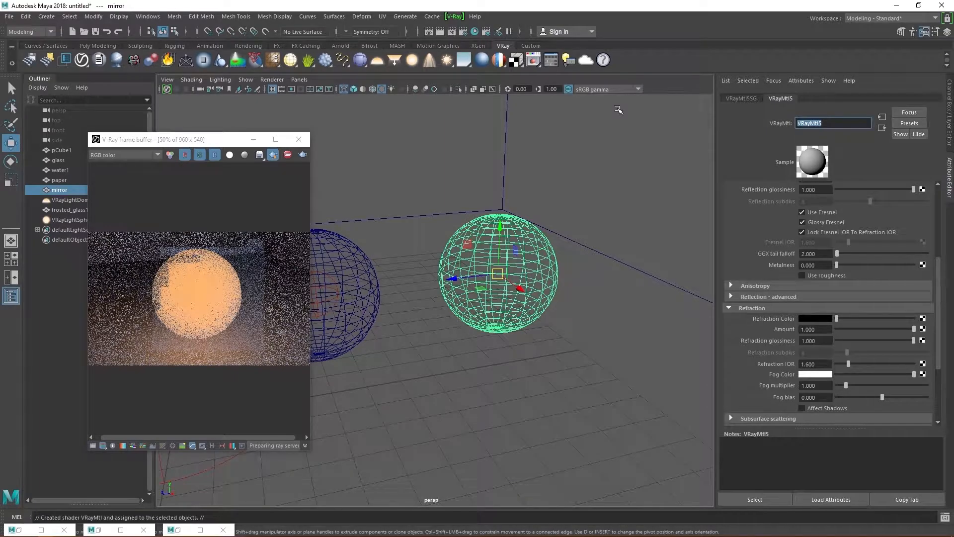
text(mirror_mat)
key(Return)
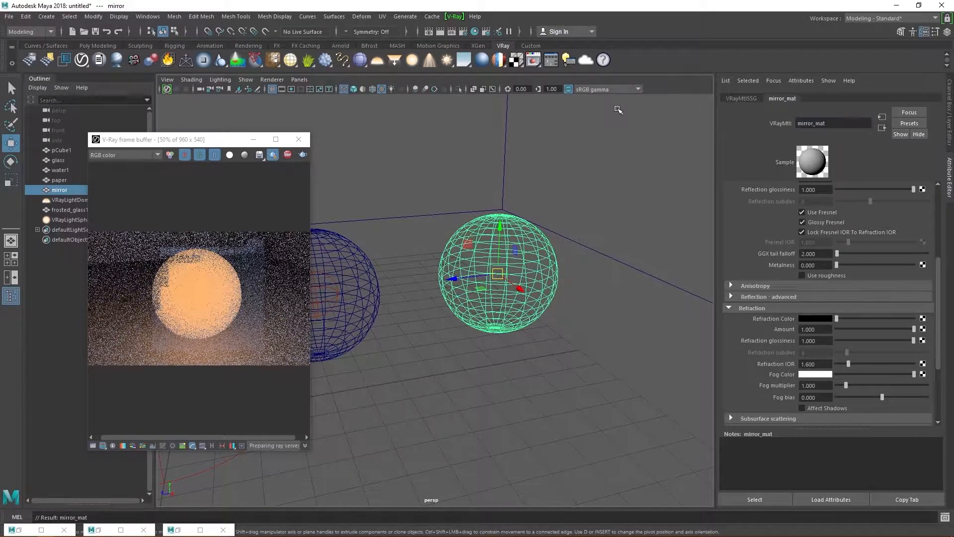
scroll(792, 212, up, 5)
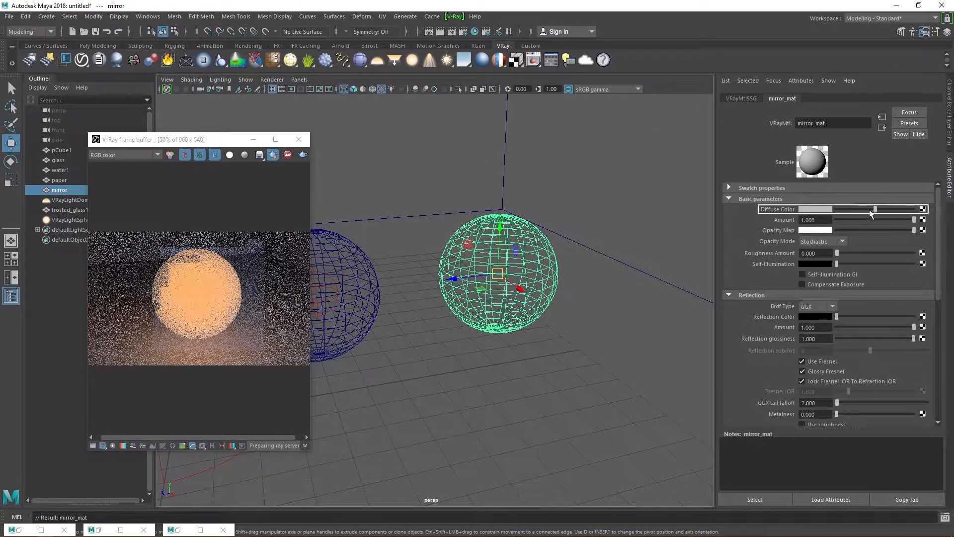
drag(878, 209, 914, 209)
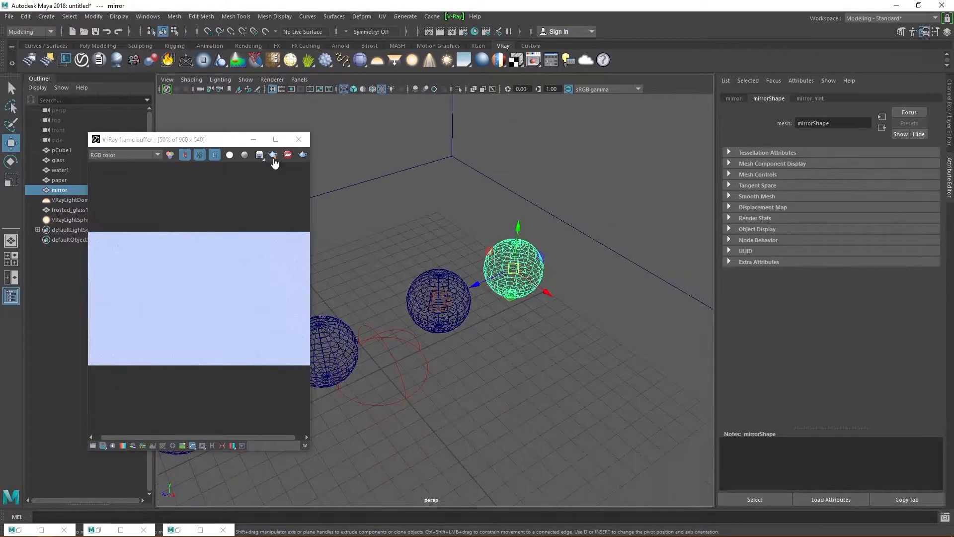
Minimise the frame buffer and move the mirror sphere out of the row to an open spot behind the other spheres
click(253, 139)
drag(551, 296, 411, 226)
drag(414, 231, 250, 291)
alt+middle_drag(234, 341, 474, 239)
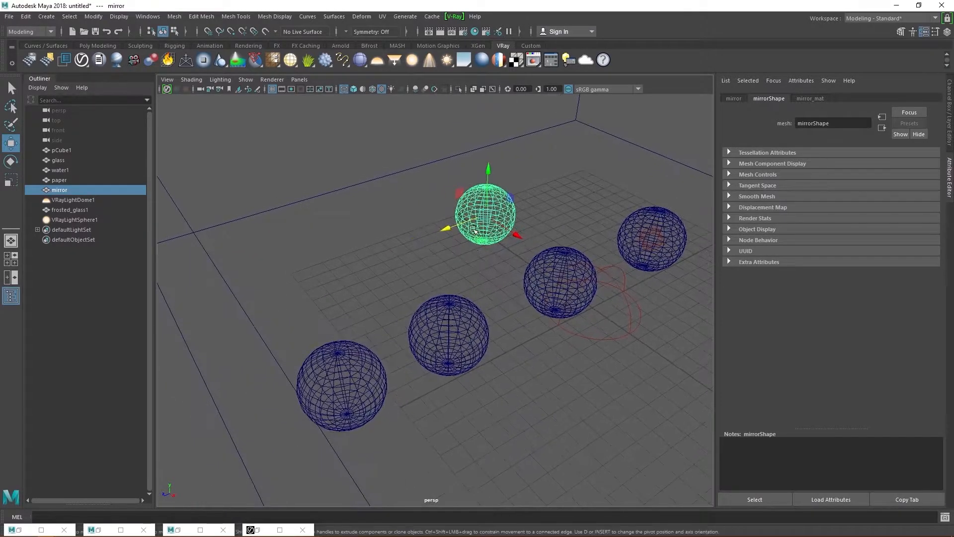
drag(455, 226, 408, 244)
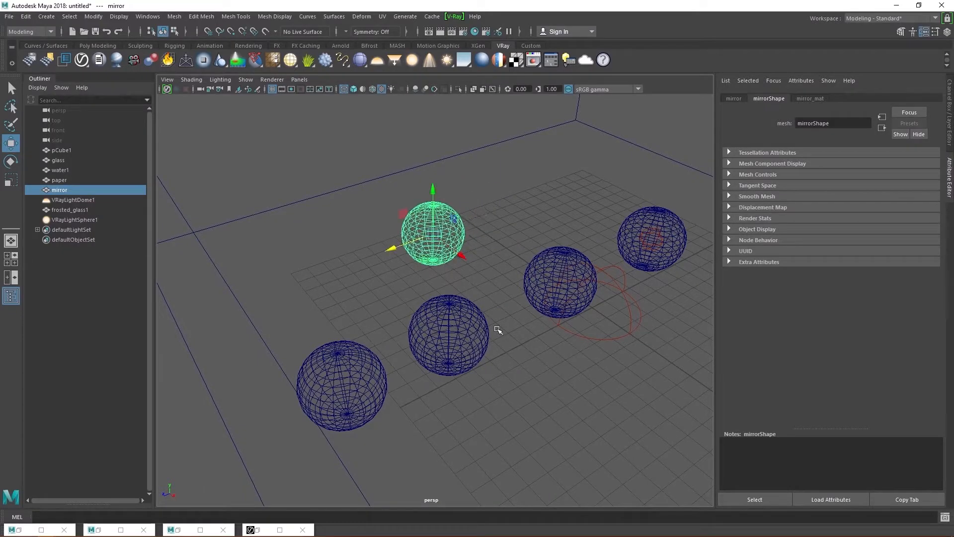
Frame the mirror sphere in shaded display with its neighbours partly in view, and reopen the frame buffer with an interactive render
alt+drag(496, 330, 485, 330)
alt+right_drag(403, 297, 436, 270)
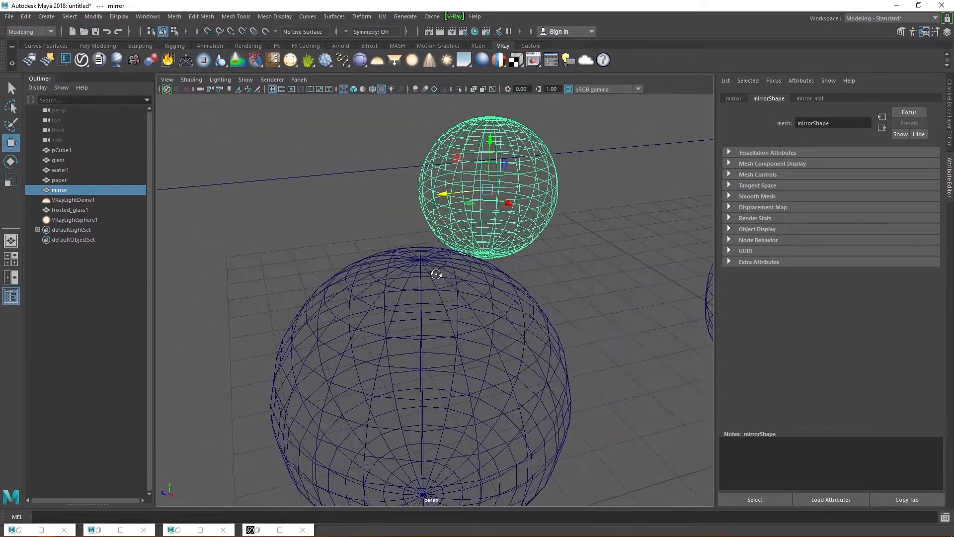
key(5)
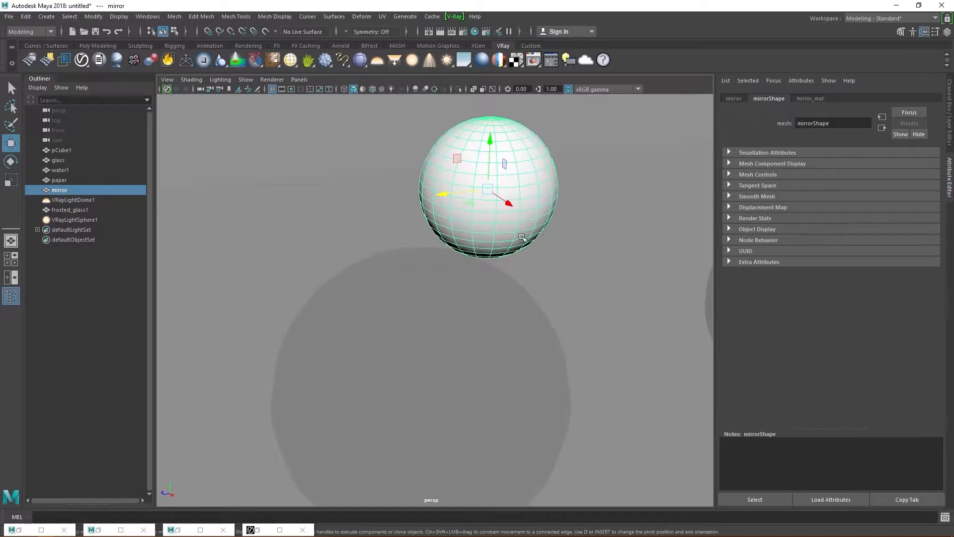
scroll(462, 232, down, 2)
scroll(463, 233, down, 2)
alt+drag(463, 233, 497, 234)
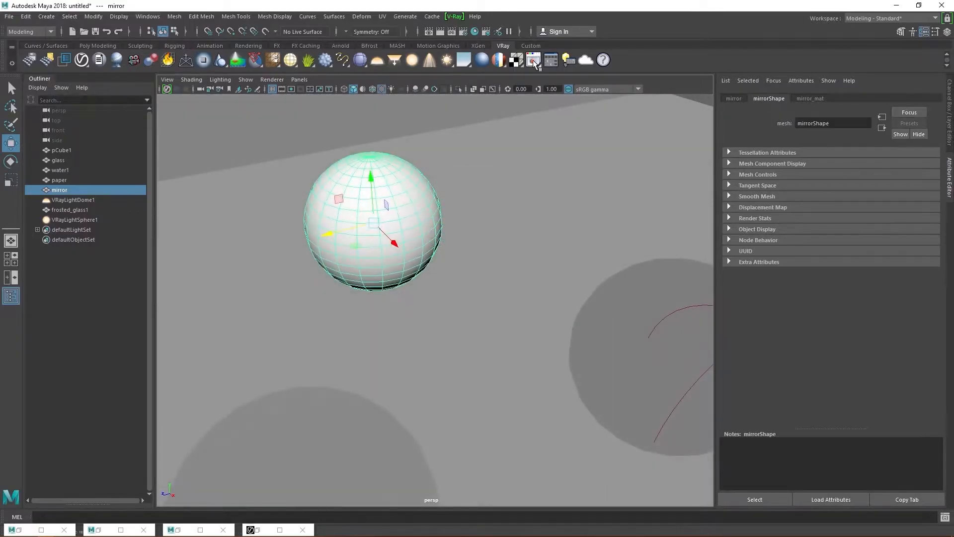
click(533, 59)
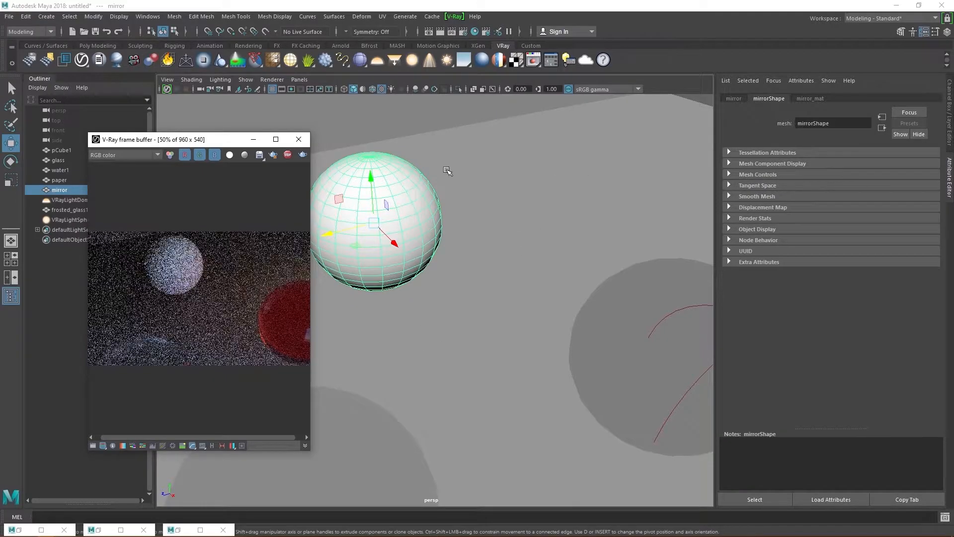
Set mirror_mat's reflection colour to white and turn off Use Fresnel, with the mirror sphere viewed closer in the render
click(810, 98)
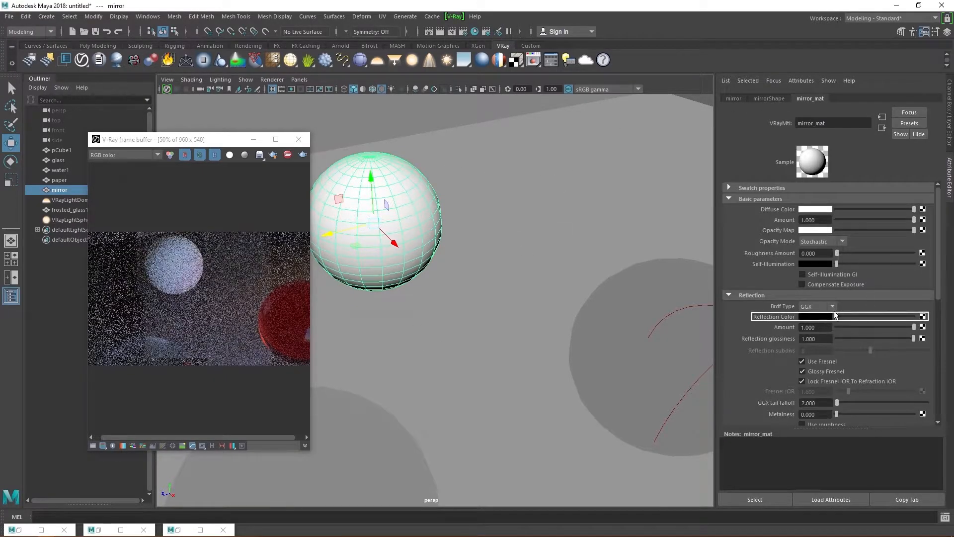
drag(837, 317, 928, 317)
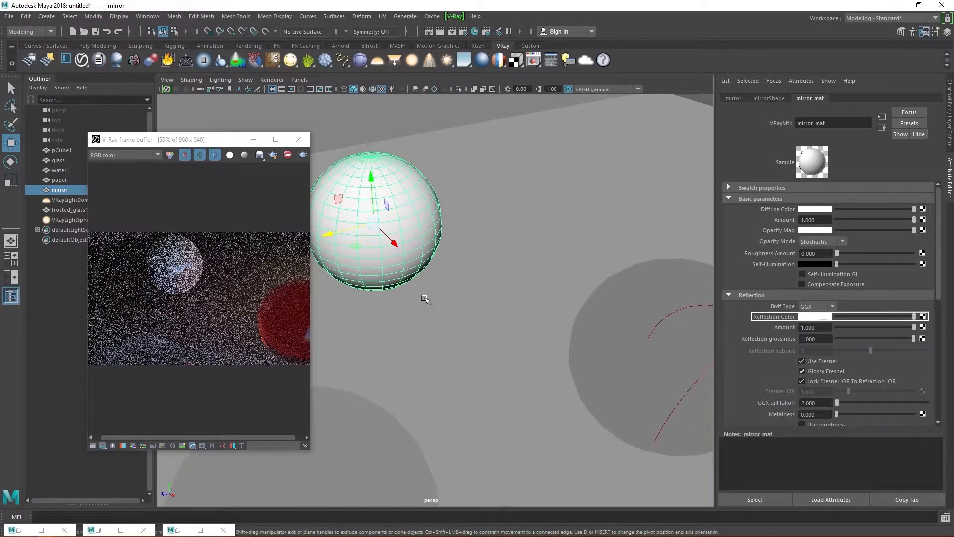
alt+middle_drag(401, 269, 437, 278)
alt+right_drag(437, 278, 526, 313)
scroll(804, 296, down, 3)
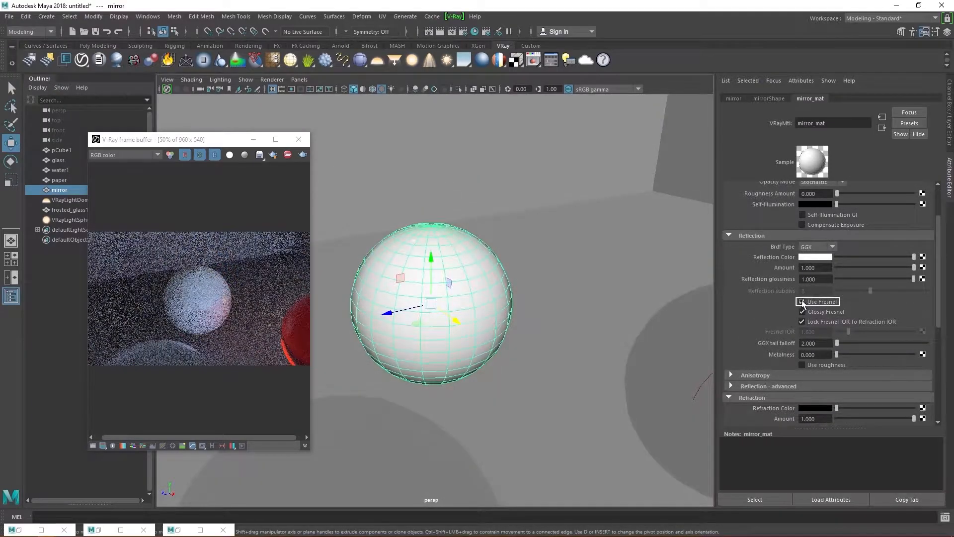
click(802, 302)
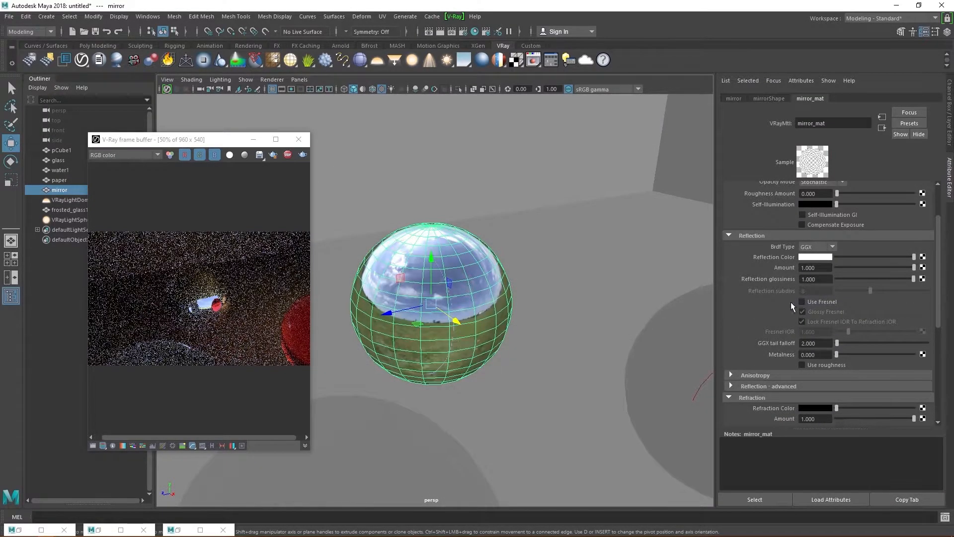
scroll(839, 264, down, 8)
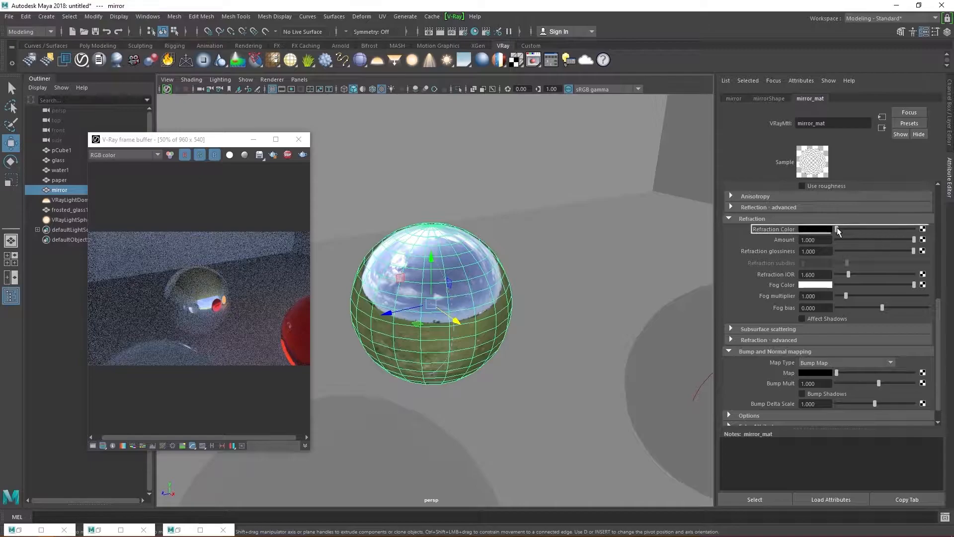
Set mirror_mat's refraction colour to white and check the mirror sphere up close in the interactive render
drag(837, 229, 920, 230)
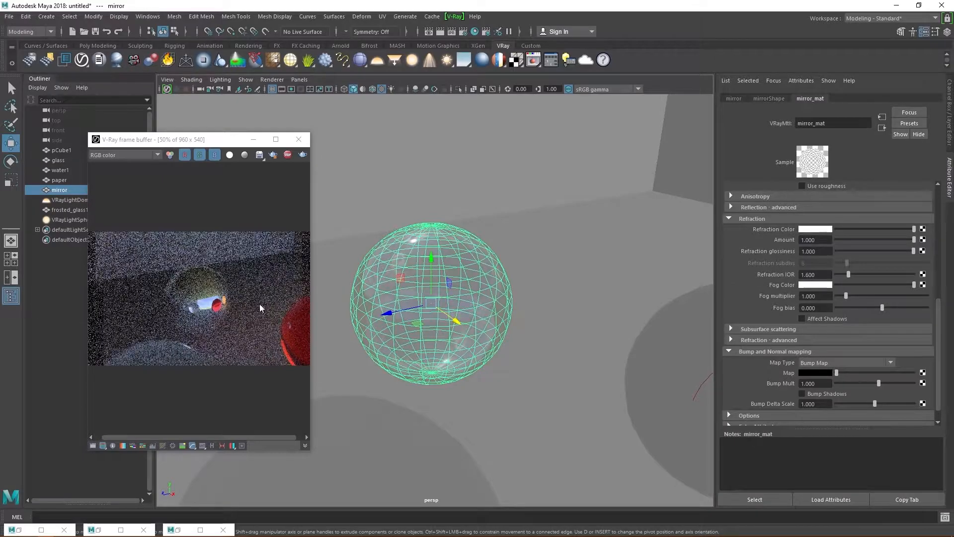
scroll(243, 303, up, 2)
scroll(243, 303, down, 2)
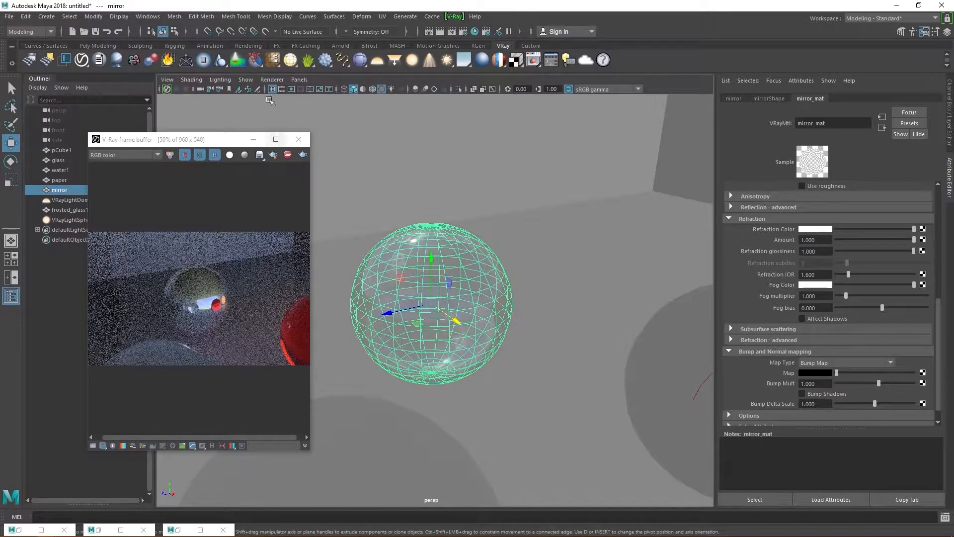
Create a polygon cube, move it out to the open side of the room and raise it above the floor
click(97, 45)
click(46, 60)
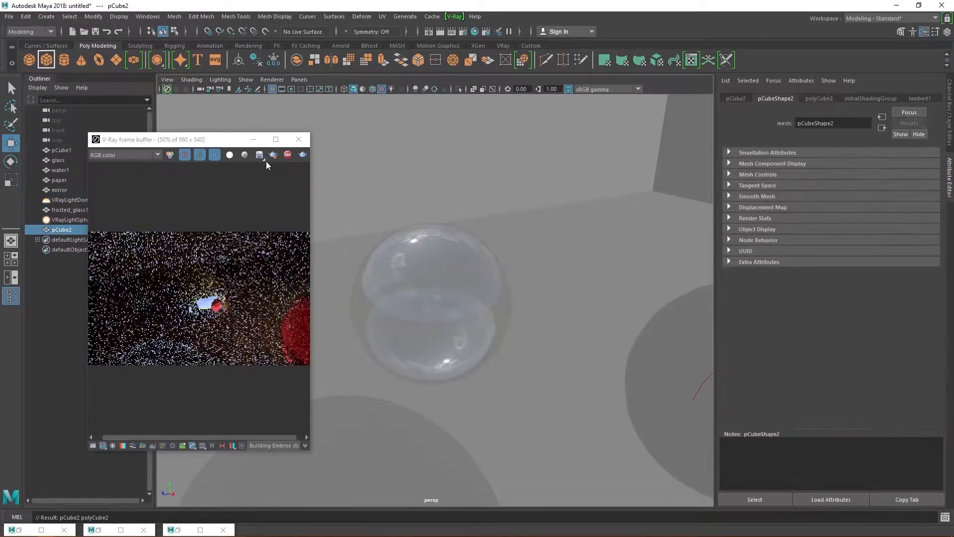
click(255, 141)
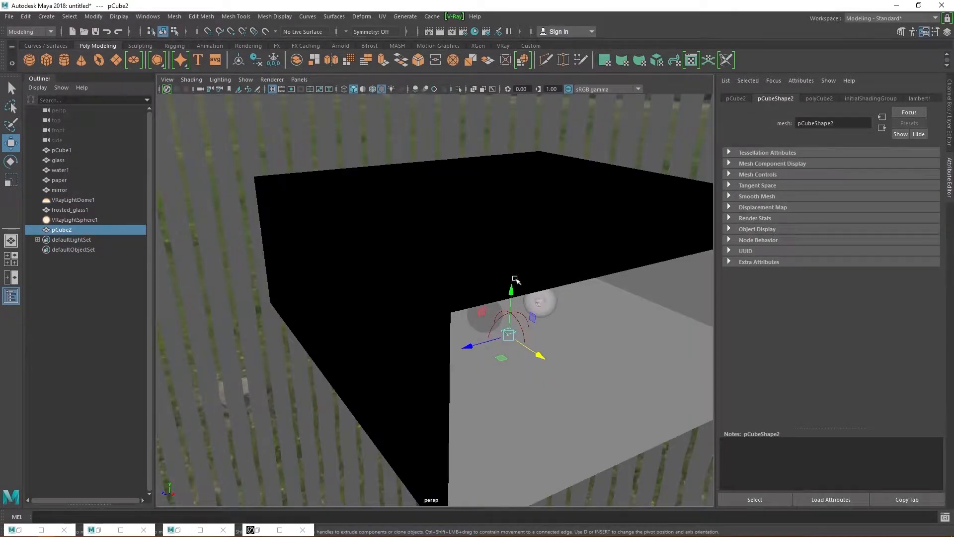
alt+right_drag(524, 287, 450, 271)
drag(443, 283, 526, 362)
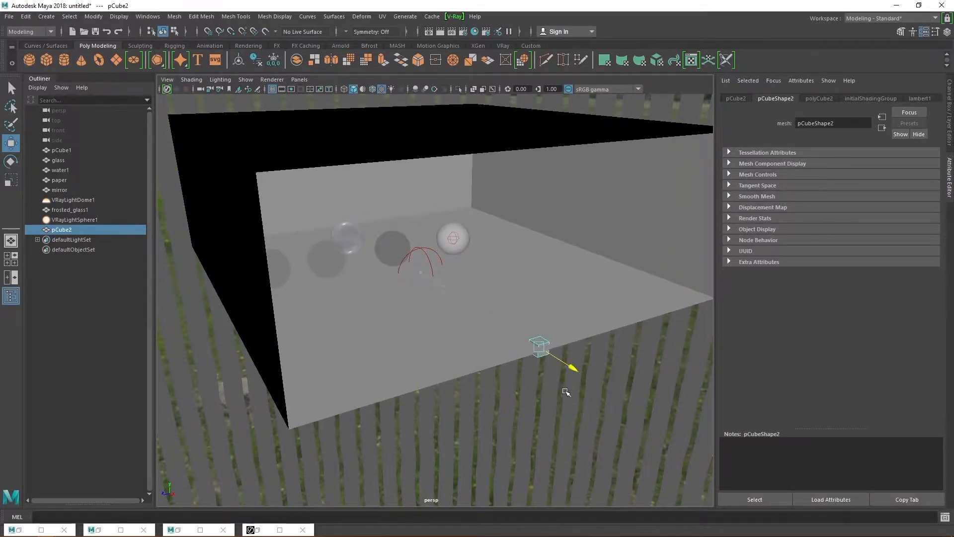
drag(548, 245, 546, 219)
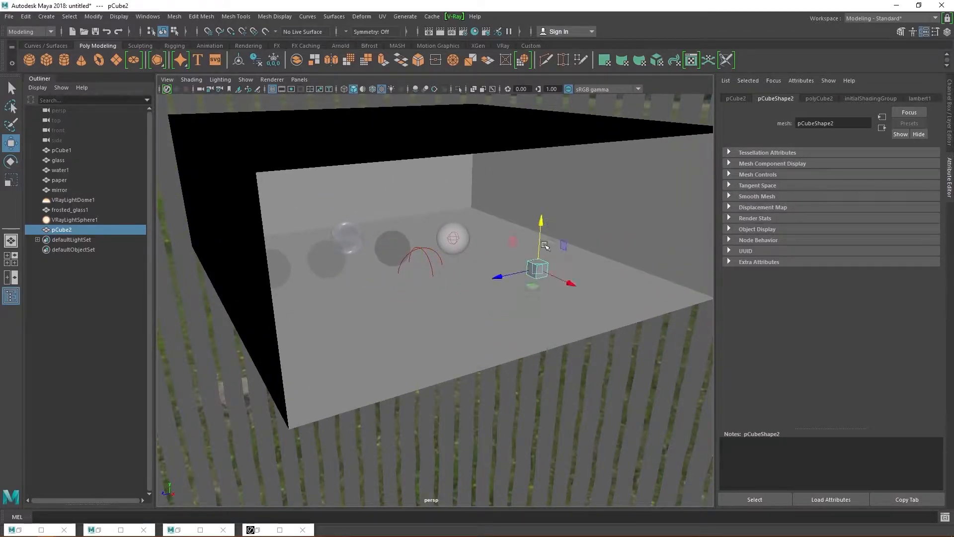
Scale the new cube into a thin, wide upright panel and raise it across the room's open side
key(r)
drag(538, 272, 448, 276)
drag(545, 225, 551, 176)
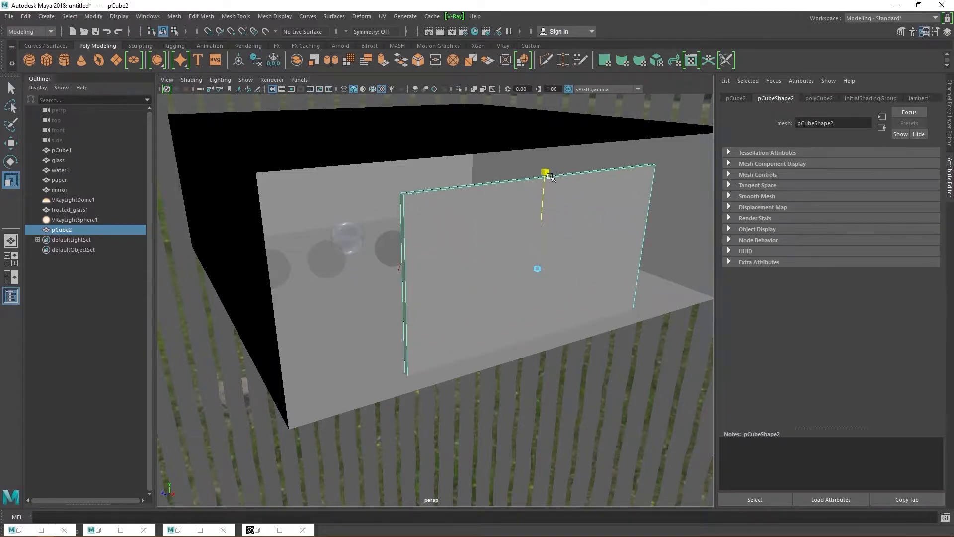
key(w)
drag(541, 220, 545, 201)
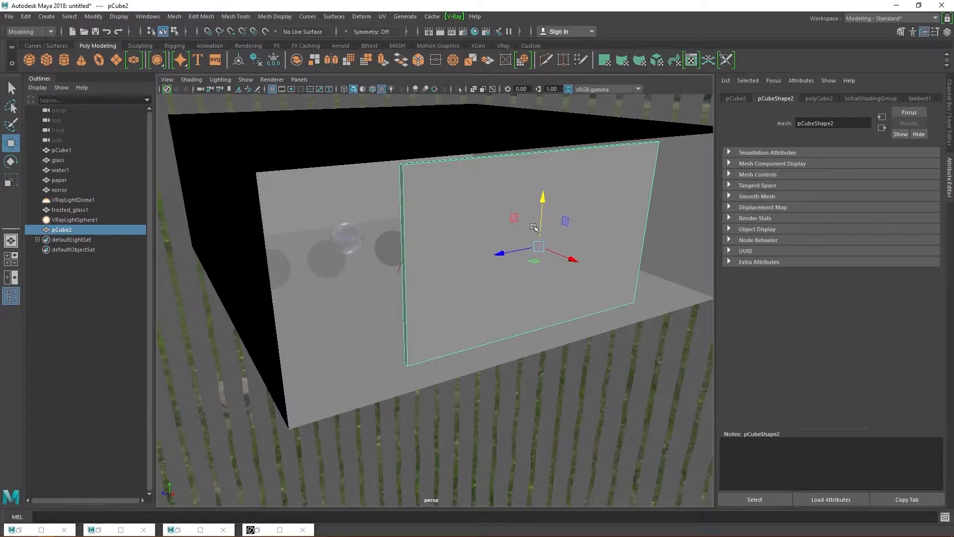
key(r)
drag(539, 247, 502, 248)
Raise the panel slightly, judging its height against the opening from inside the room
alt+right_drag(427, 302, 546, 300)
alt+drag(545, 301, 434, 311)
alt+right_drag(435, 312, 503, 221)
alt+middle_drag(460, 144, 437, 313)
alt+drag(436, 313, 507, 338)
key(w)
drag(520, 168, 517, 157)
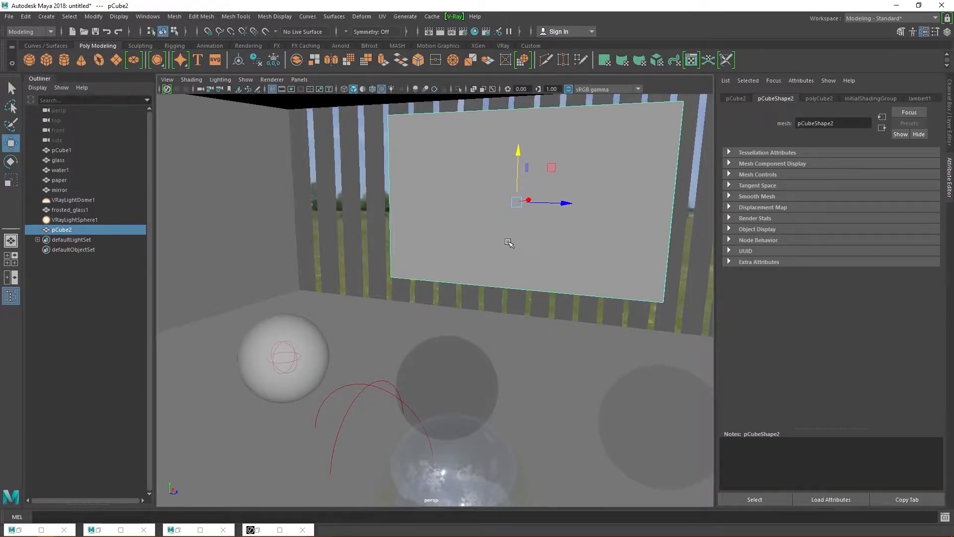
Assign the existing mirror_mat material to the upright panel
mouse_move(582, 273)
alt+mouse_down()
mouse_move(554, 273)
mouse_move(639, 269)
mouse_move(586, 274)
alt+mouse_up()
right_drag(137, 91, 142, 60)
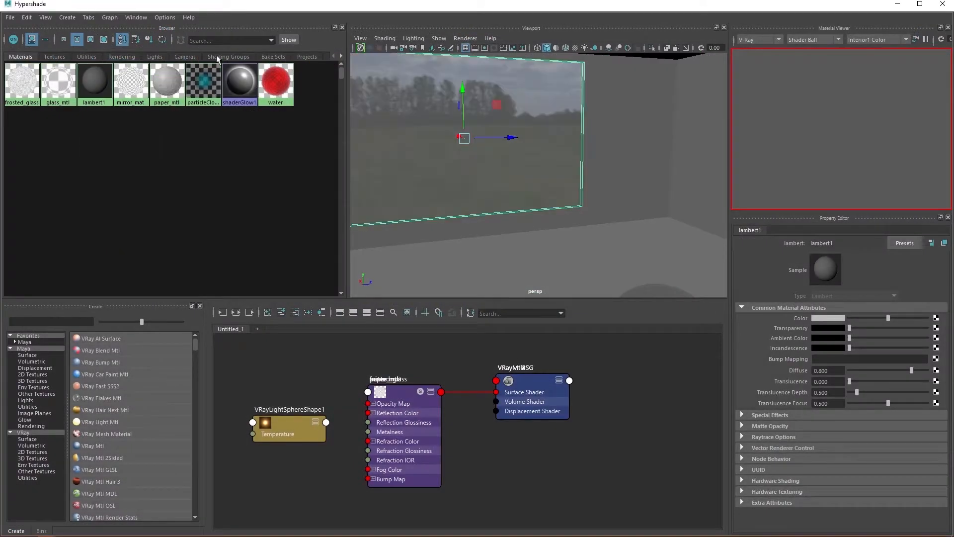
click(895, 5)
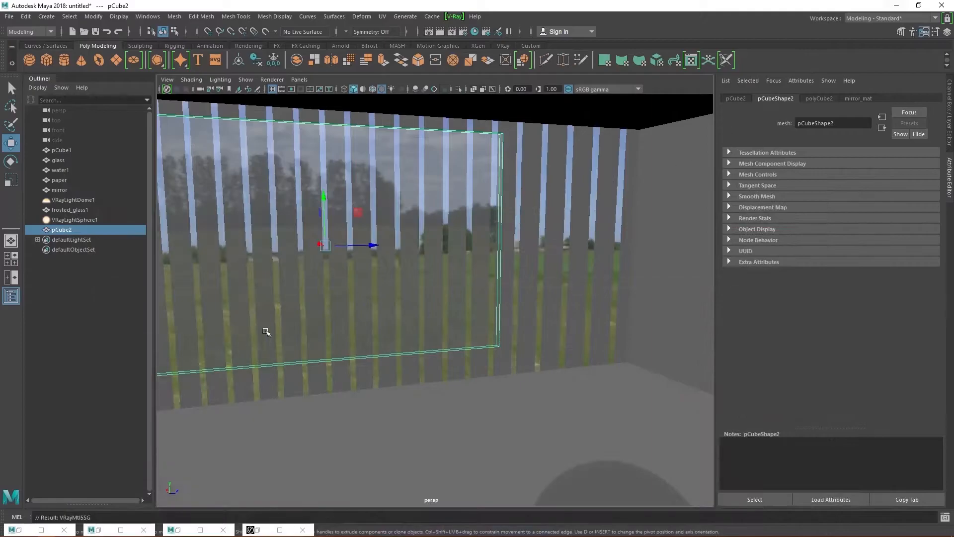
alt+drag(318, 330, 559, 323)
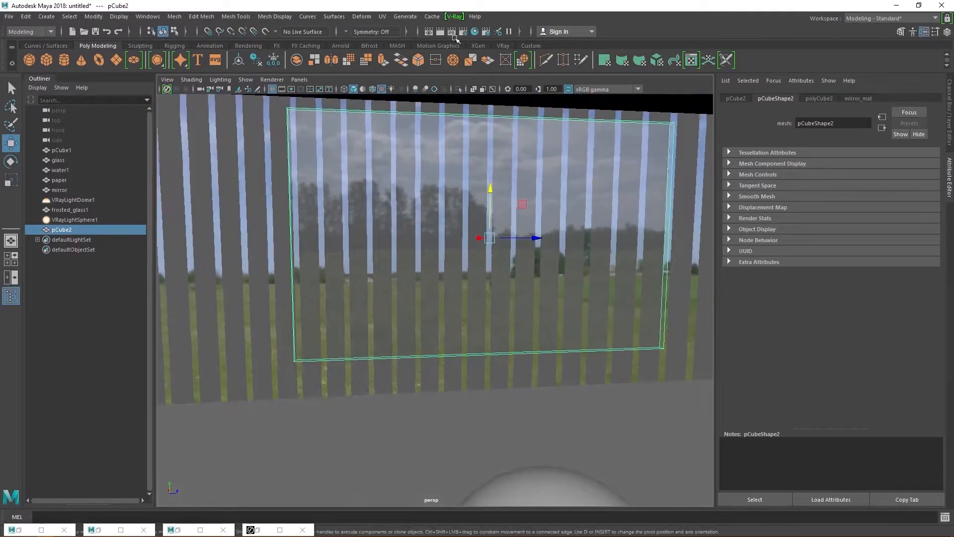
Render interactively and examine the spheres' reflections in the mirror panel from different angles
click(504, 45)
click(530, 60)
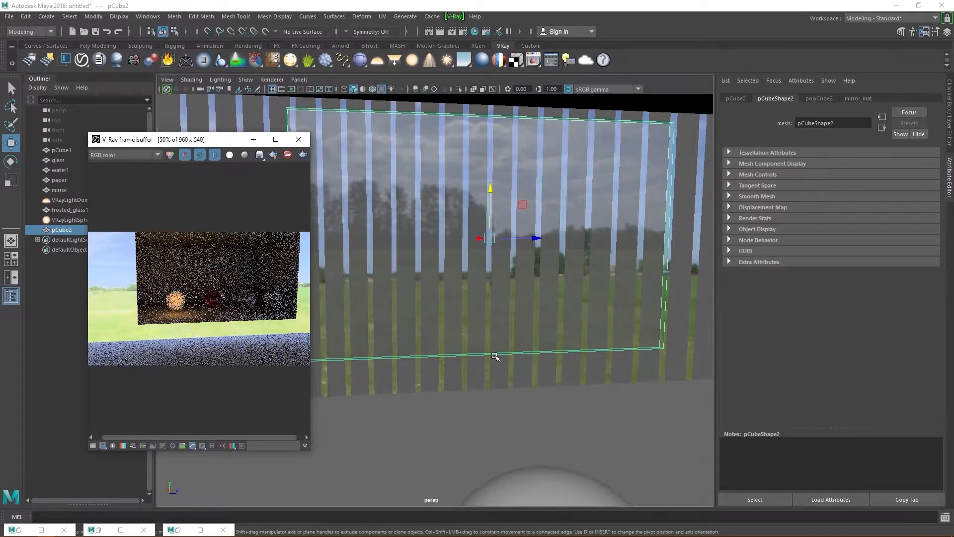
alt+drag(473, 353, 482, 350)
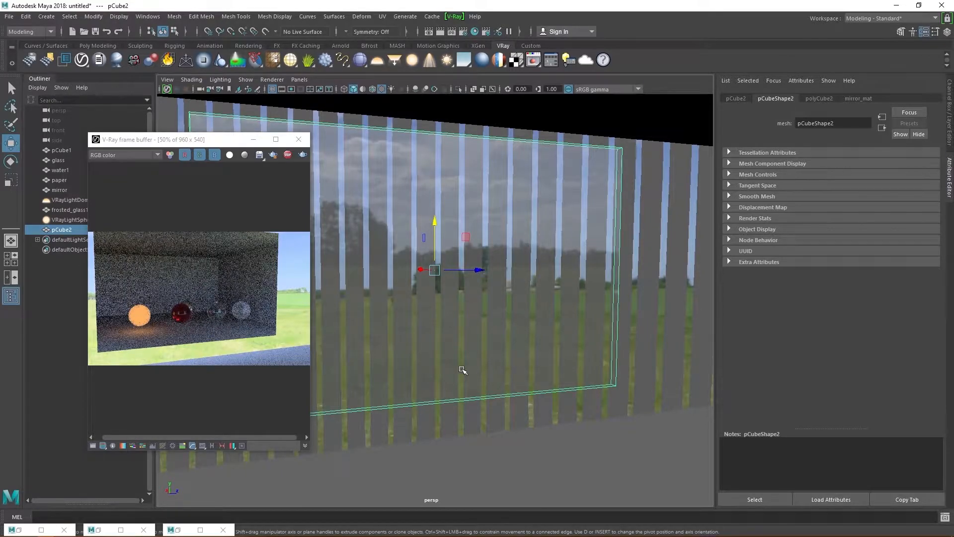
alt+drag(513, 376, 641, 388)
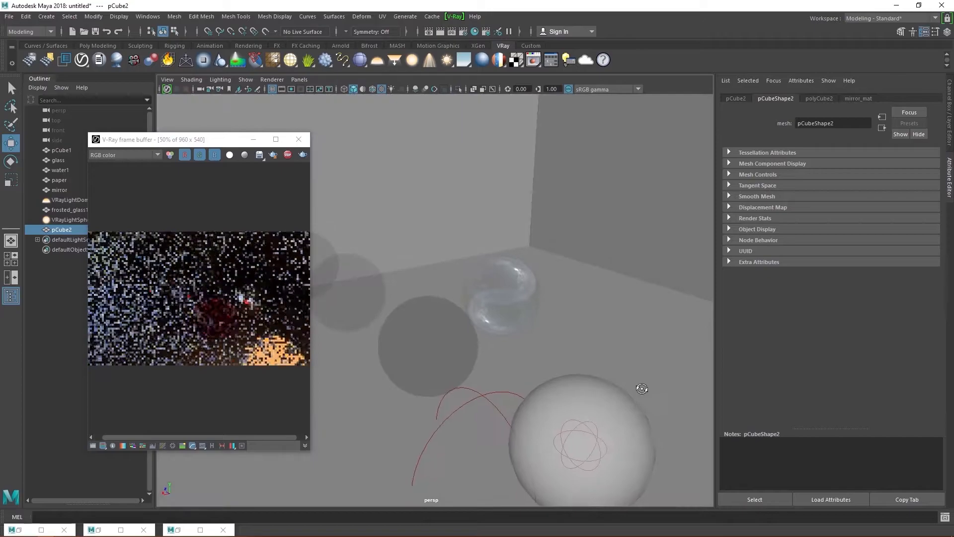
Delete the mirror sphere standing behind the other spheres
alt+drag(582, 342, 551, 288)
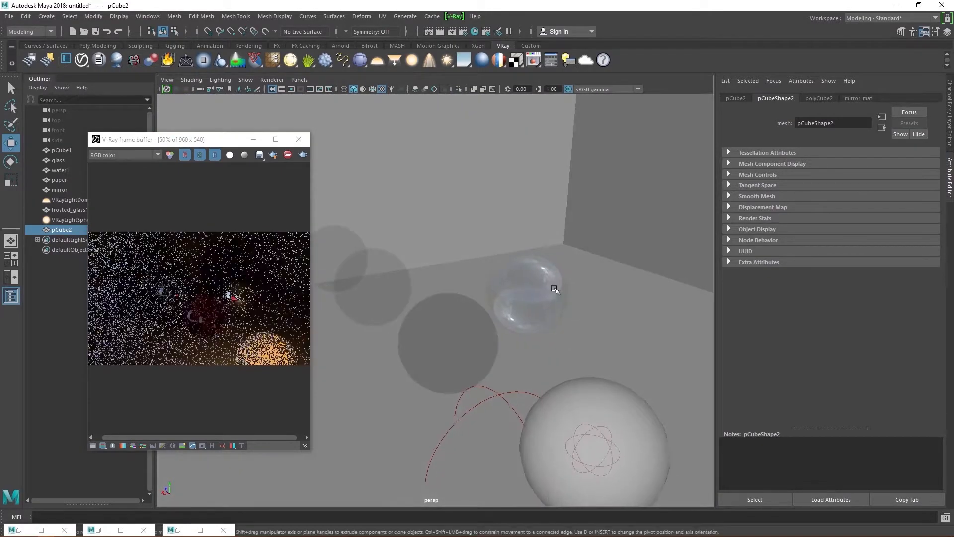
click(551, 289)
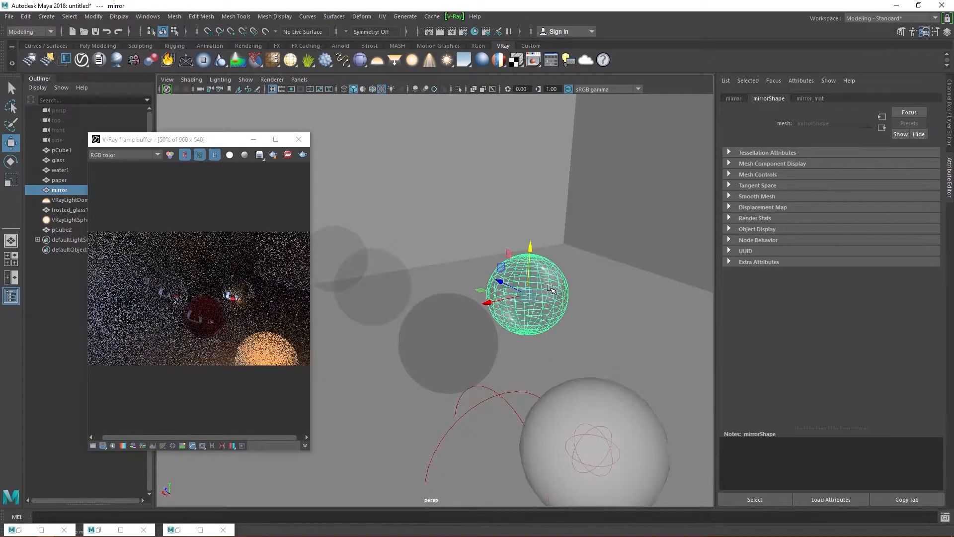
key(Delete)
Select the four remaining spheres with the sphere light, leaving out the dome light and panel, and centre their row using the wireframe top view
alt+drag(497, 296, 456, 353)
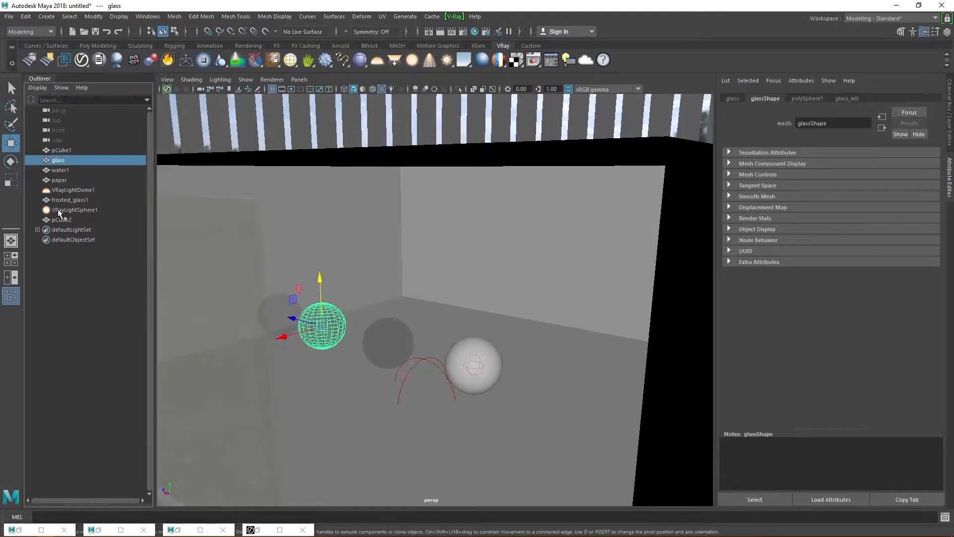
shift+click(58, 210)
shift+click(59, 220)
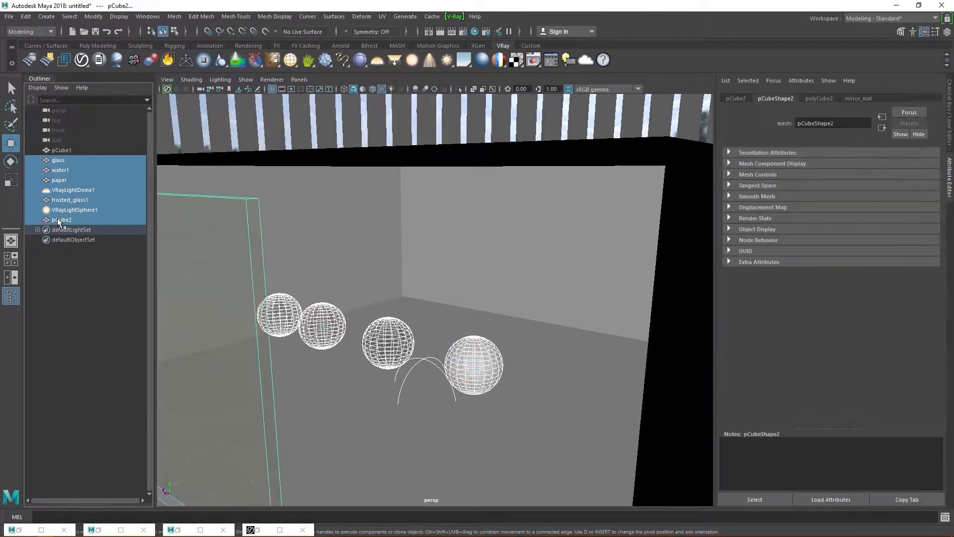
ctrl+click(58, 220)
ctrl+click(67, 191)
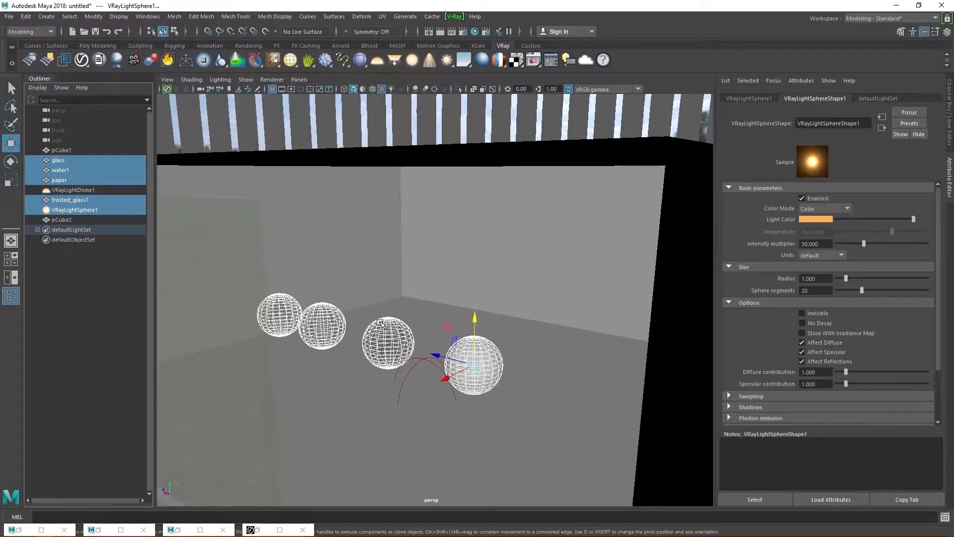
drag(438, 355, 413, 364)
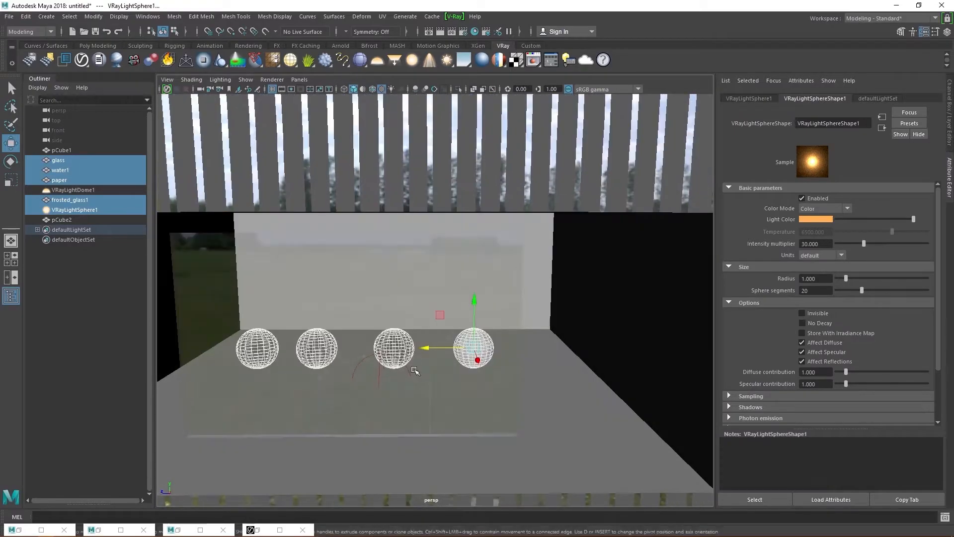
scroll(420, 343, down, 3)
key(ctrl+a)
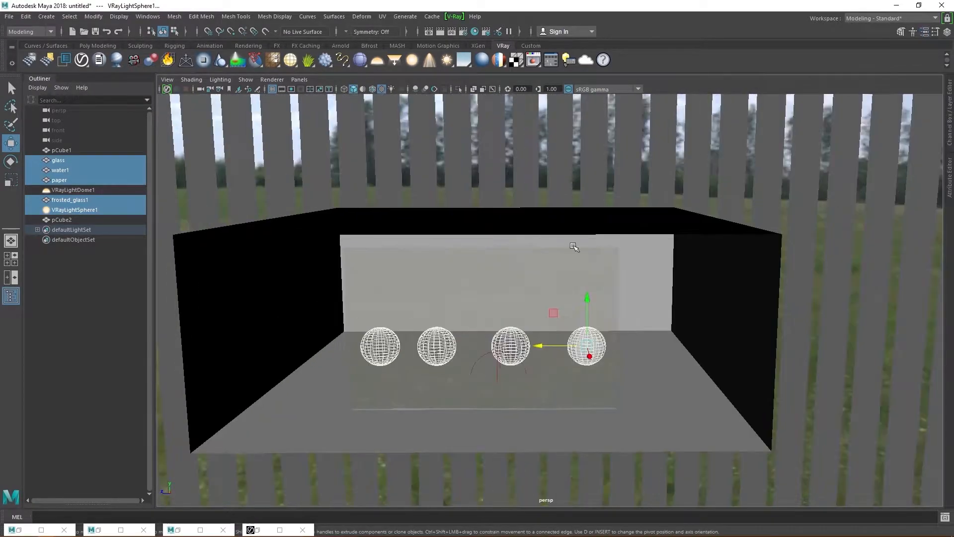
key(space)
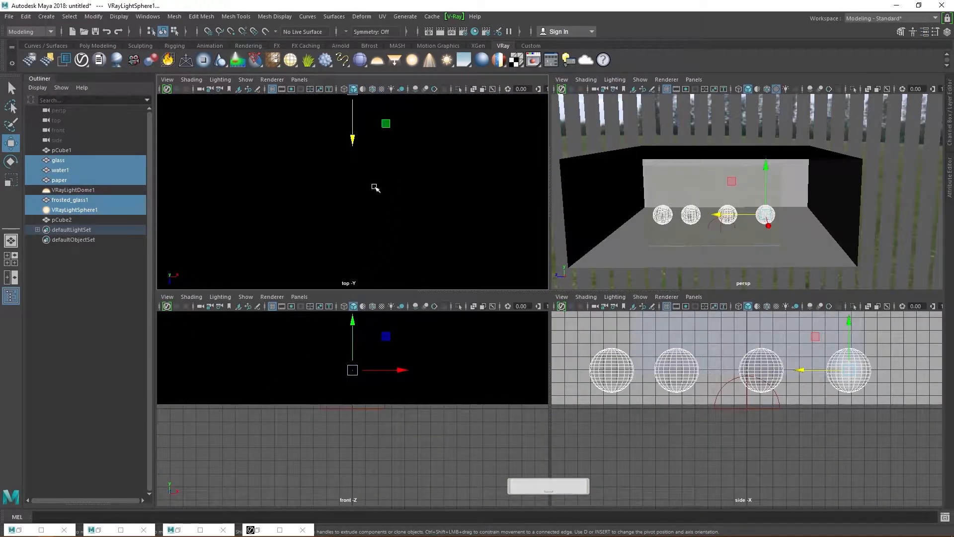
key(a)
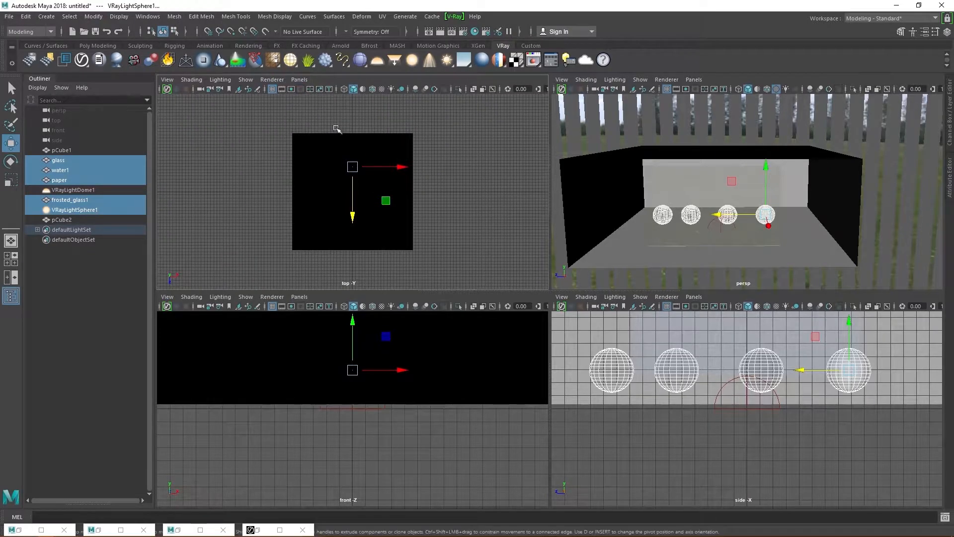
key(4)
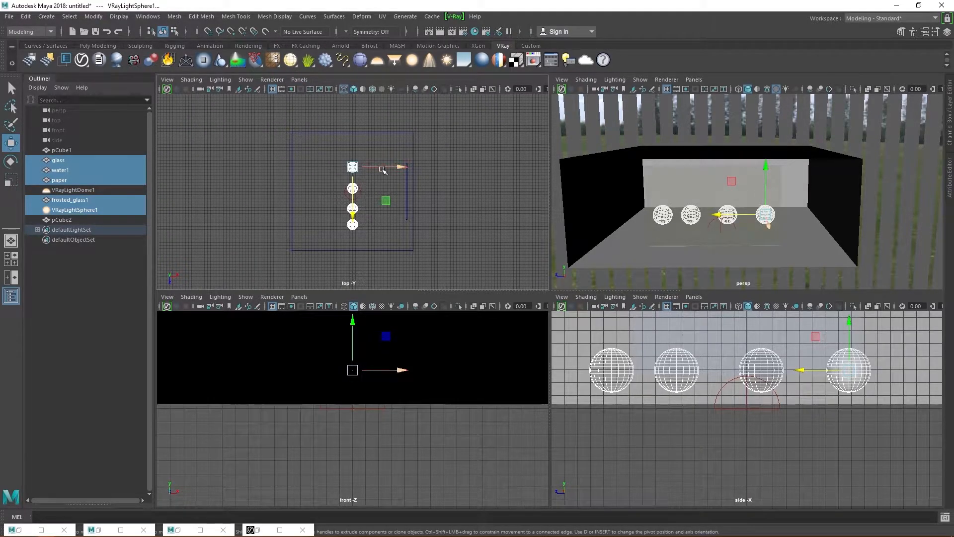
drag(353, 215, 354, 208)
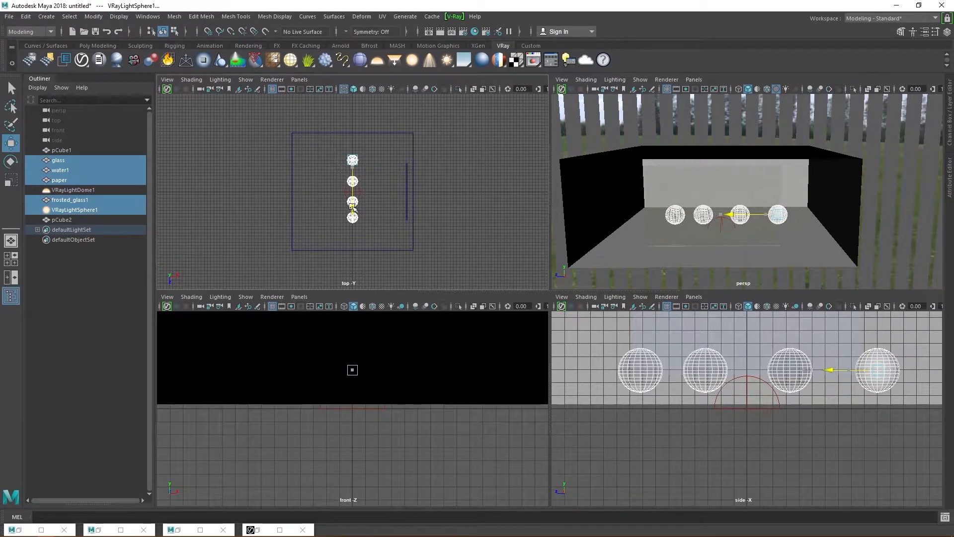
Lengthen the mirror panel in the top view to cover most of the open side, and centre it on the room
click(407, 207)
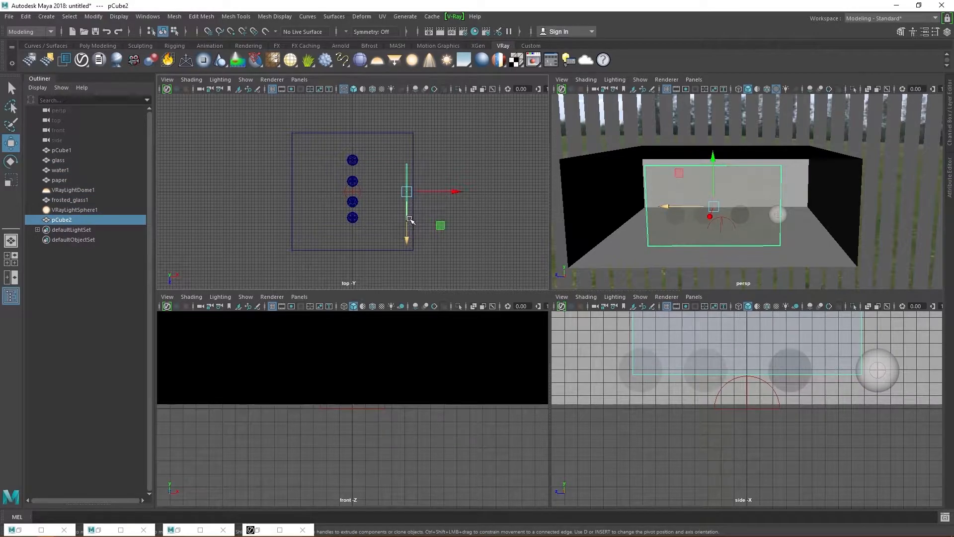
key(r)
mouse_move(408, 235)
mouse_down()
mouse_move(409, 269)
mouse_move(406, 243)
mouse_up()
key(w)
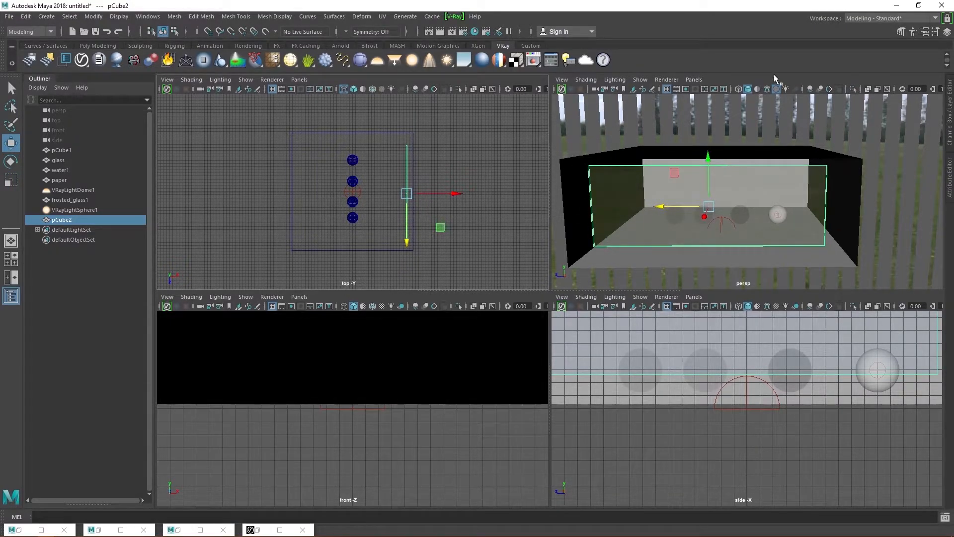
View the row of spheres facing the mirror panel from inside the room and examine the reflections in an interactive render
key(space)
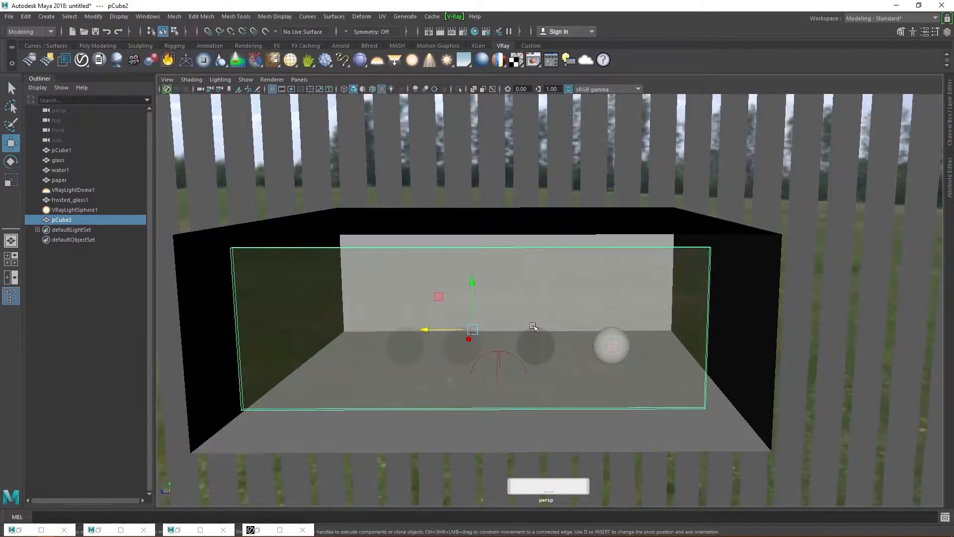
alt+drag(533, 326, 262, 315)
alt+right_drag(262, 315, 619, 326)
alt+drag(619, 326, 484, 345)
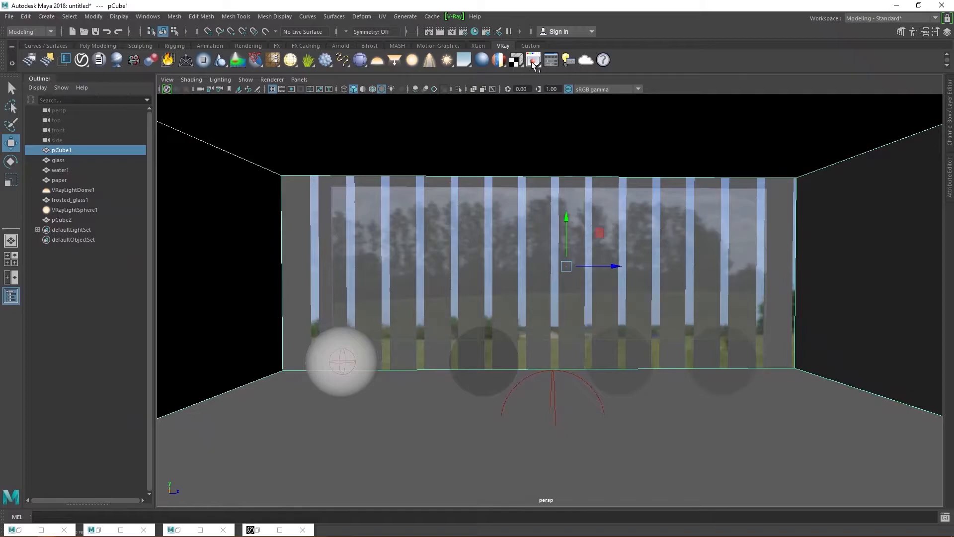
click(533, 61)
click(272, 155)
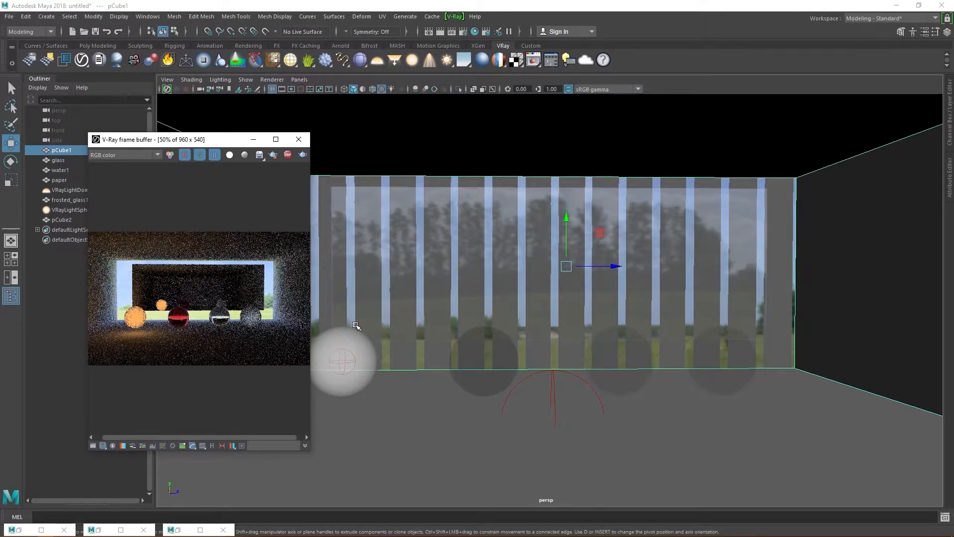
Minimise the frame buffer and delete the room cube's wall face opposite the mirror panel
click(253, 140)
key(f)
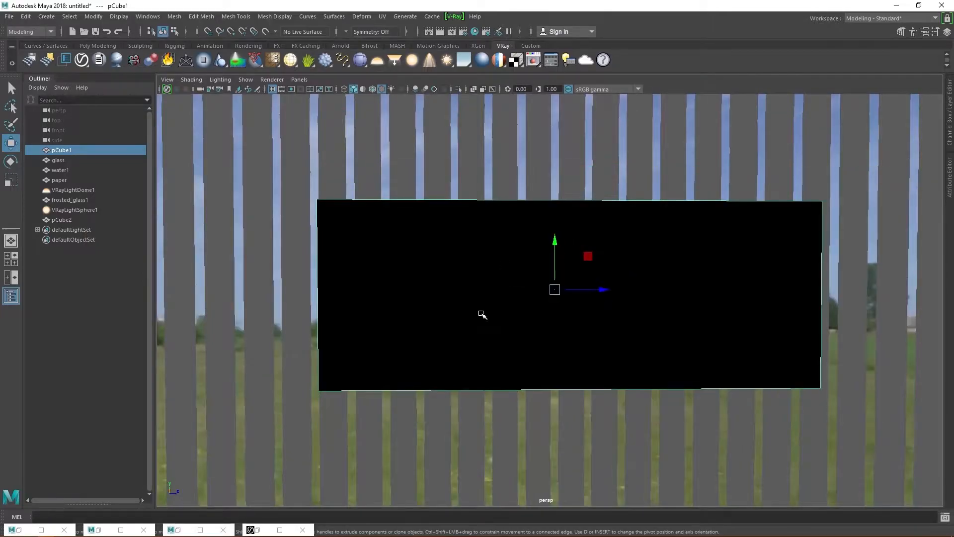
right_drag(488, 255, 488, 279)
click(474, 292)
key(Delete)
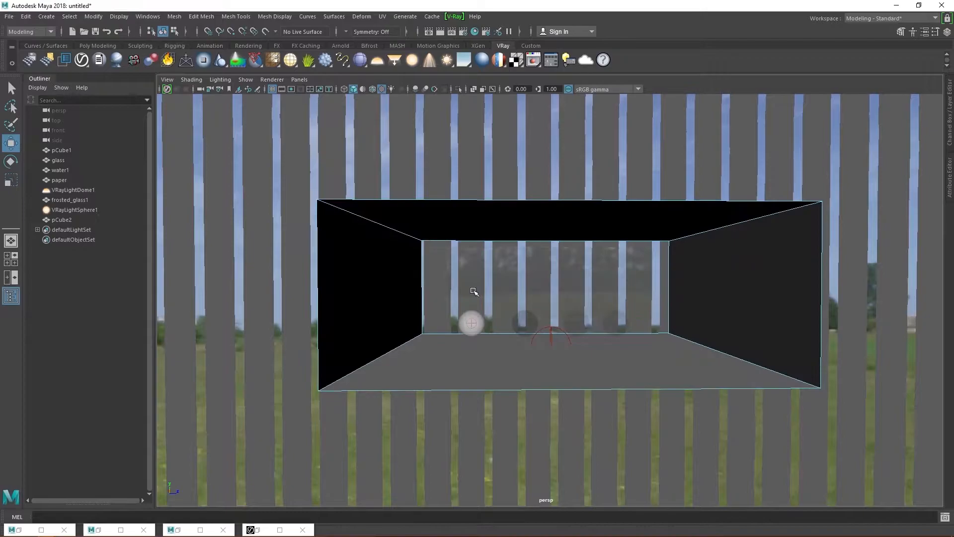
Return the room cube to object selection and frame the spheres and mirror panel through the newly opened side
scroll(605, 326, up, 3)
scroll(603, 324, down, 3)
right_drag(595, 252, 598, 300)
right_drag(636, 238, 636, 238)
scroll(601, 326, up, 5)
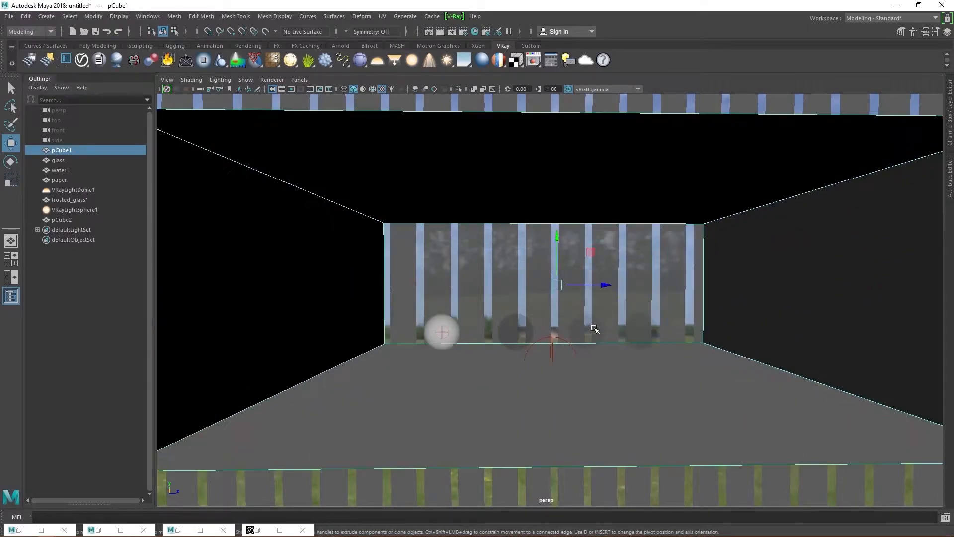
scroll(595, 329, up, 2)
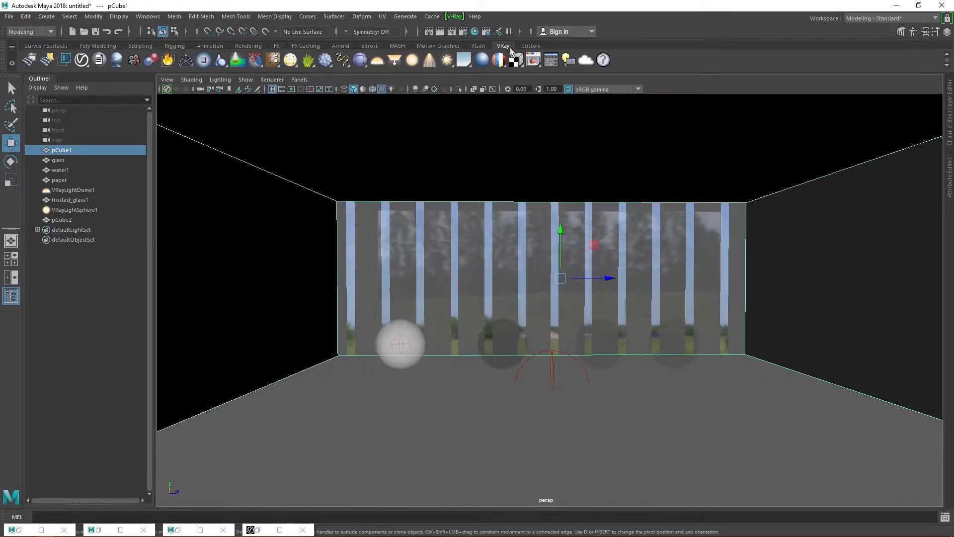
Start an interactive V-Ray render and frame the row of spheres in front of the mirror panel from closer up
click(533, 60)
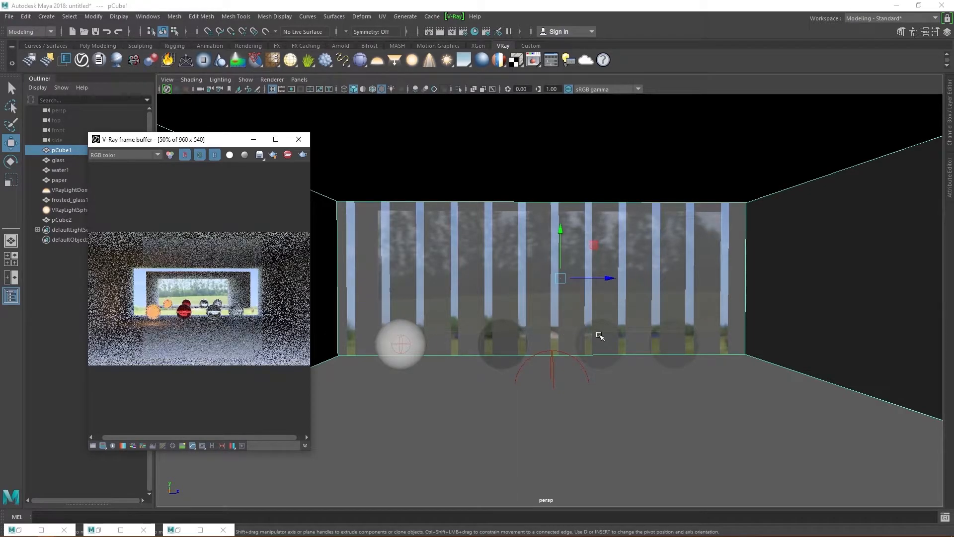
scroll(622, 326, up, 3)
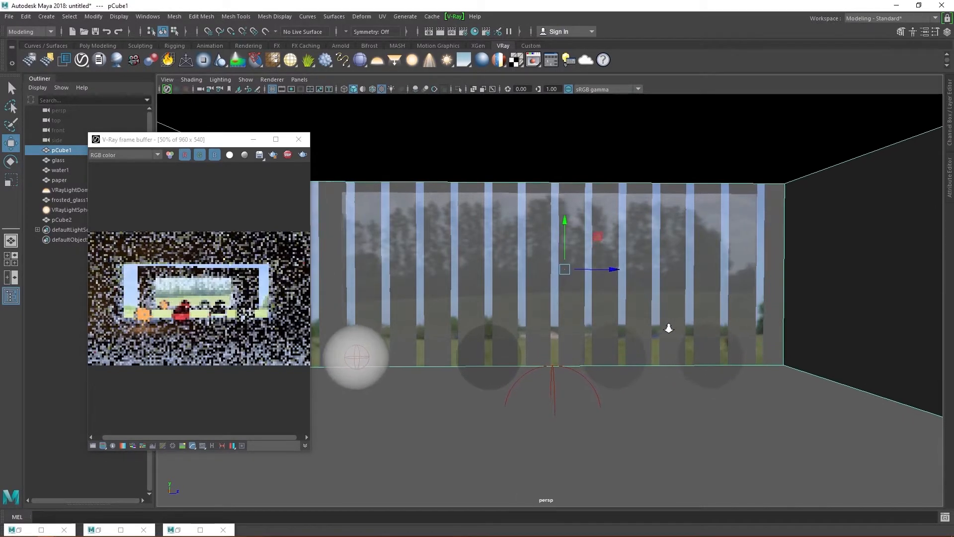
scroll(674, 341, up, 2)
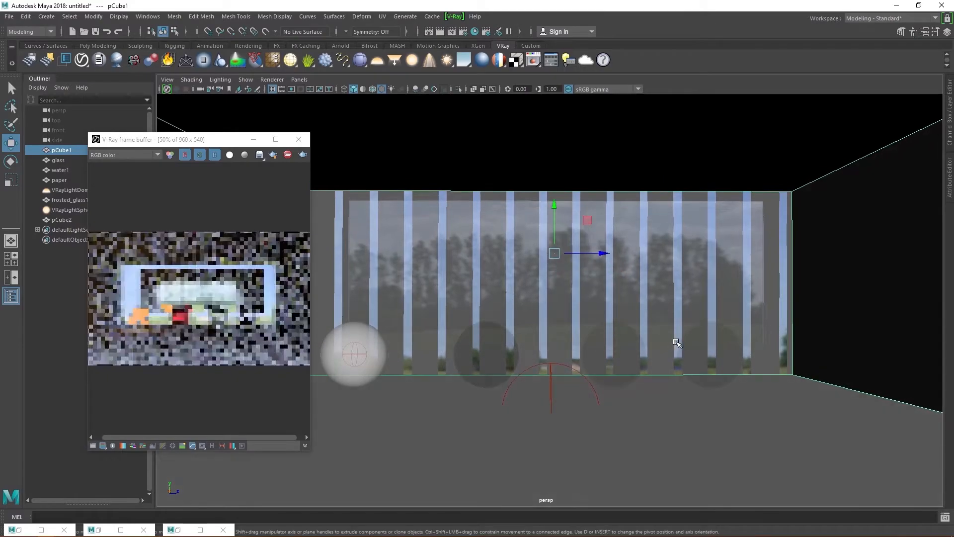
scroll(662, 337, up, 2)
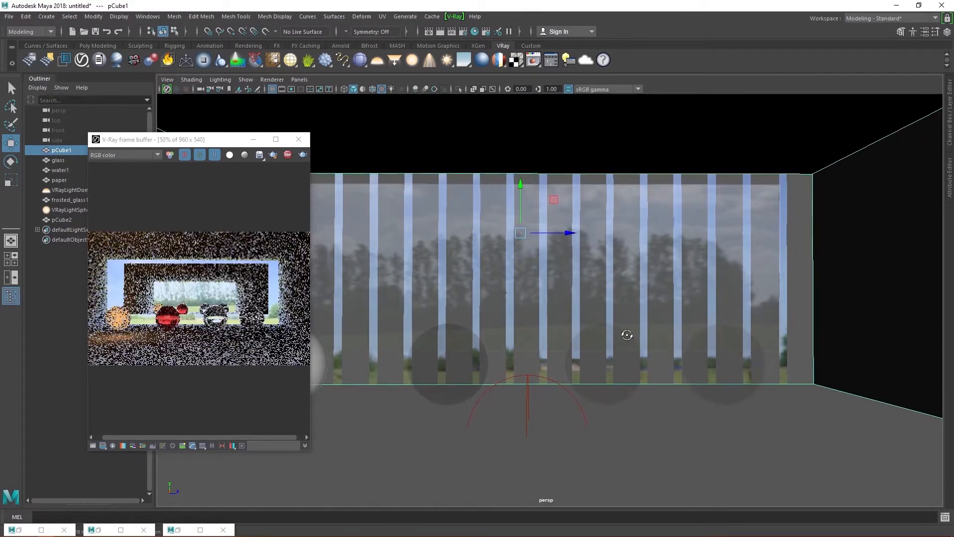
alt+drag(625, 335, 627, 338)
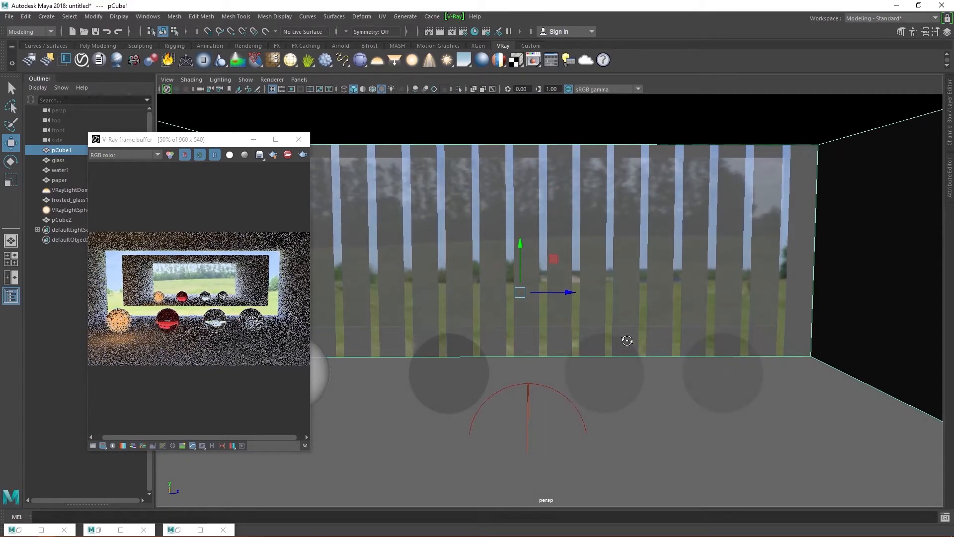
Set the refraction glossiness of the frosted glass sphere's material to 0.730 and hide the attributes again
click(723, 374)
key(ctrl+a)
drag(870, 251, 894, 251)
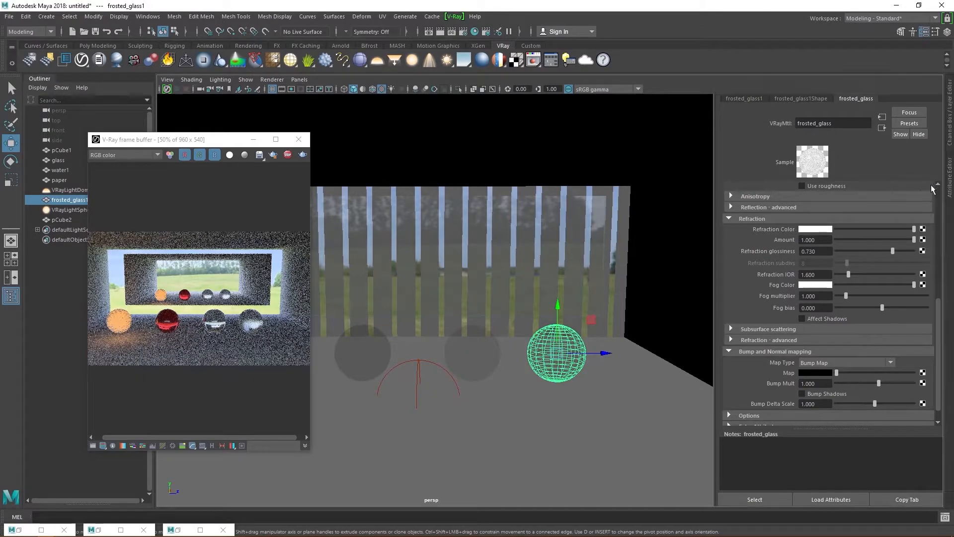
click(949, 176)
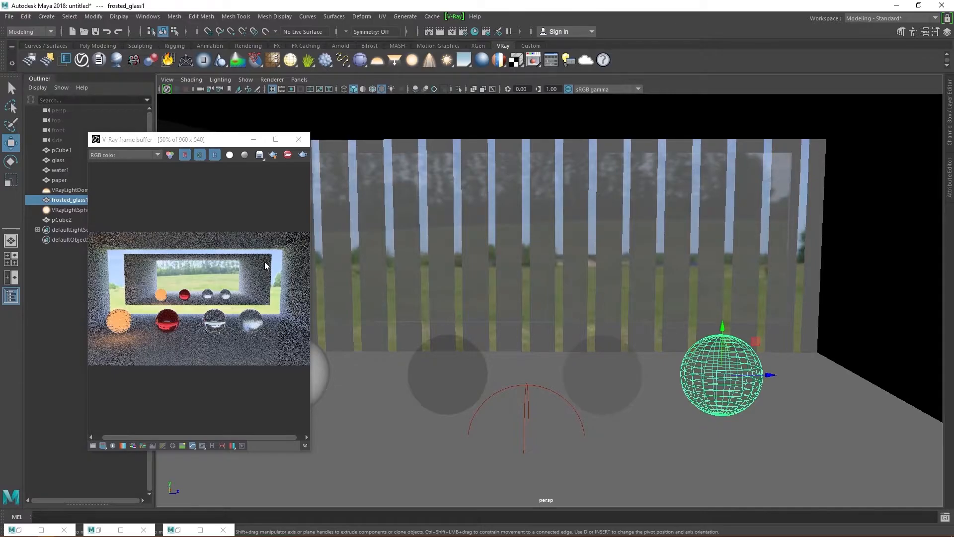
Open the render settings beside the frame buffer and set the output image format to exr (multichannel)
click(462, 32)
drag(264, 131, 618, 109)
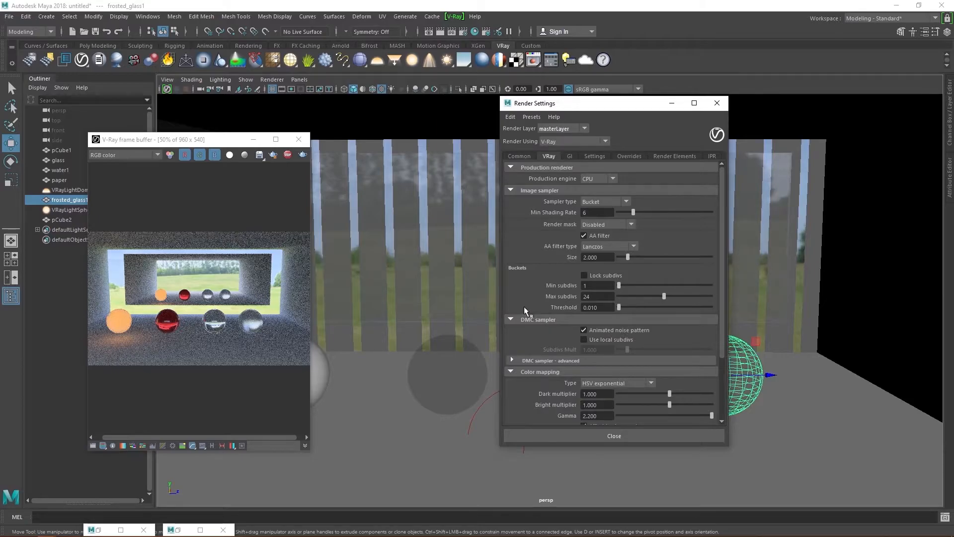
click(520, 156)
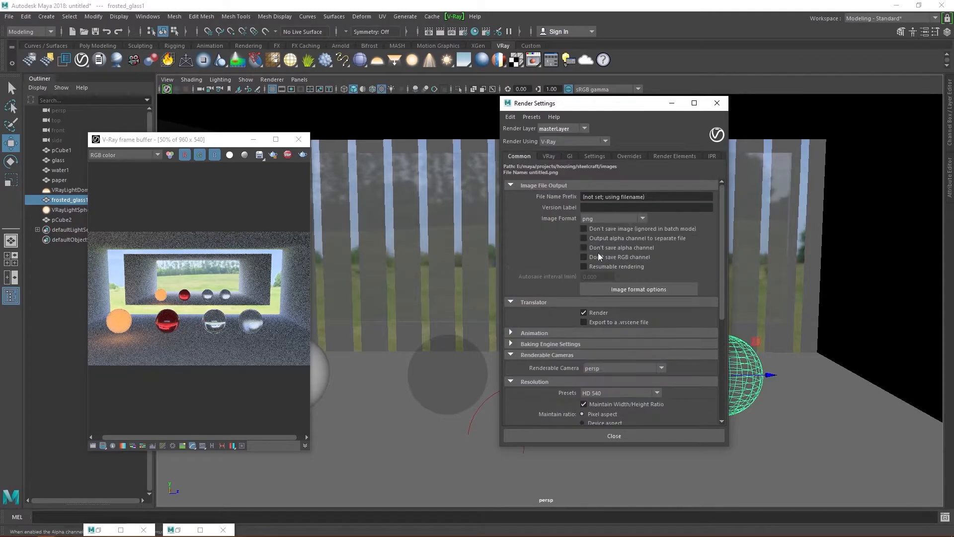
click(612, 219)
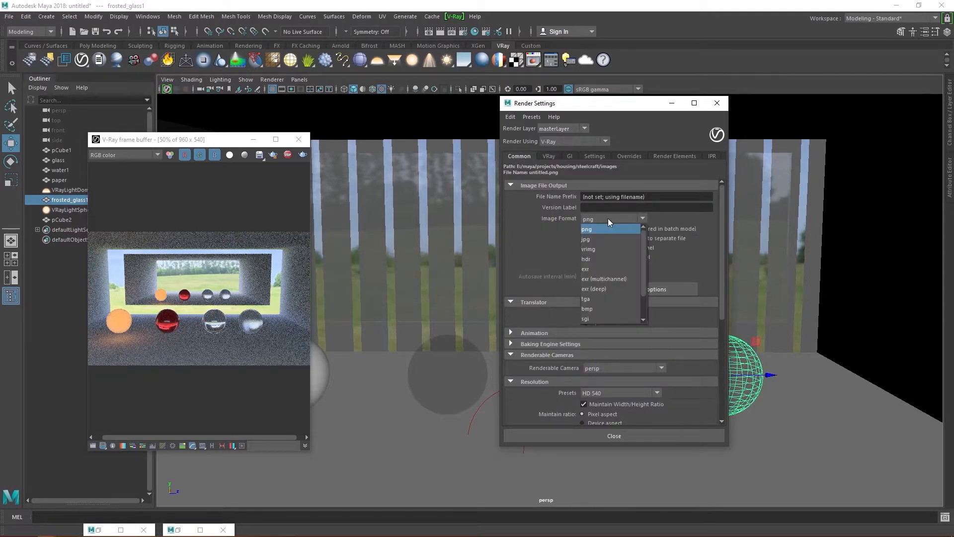
click(595, 281)
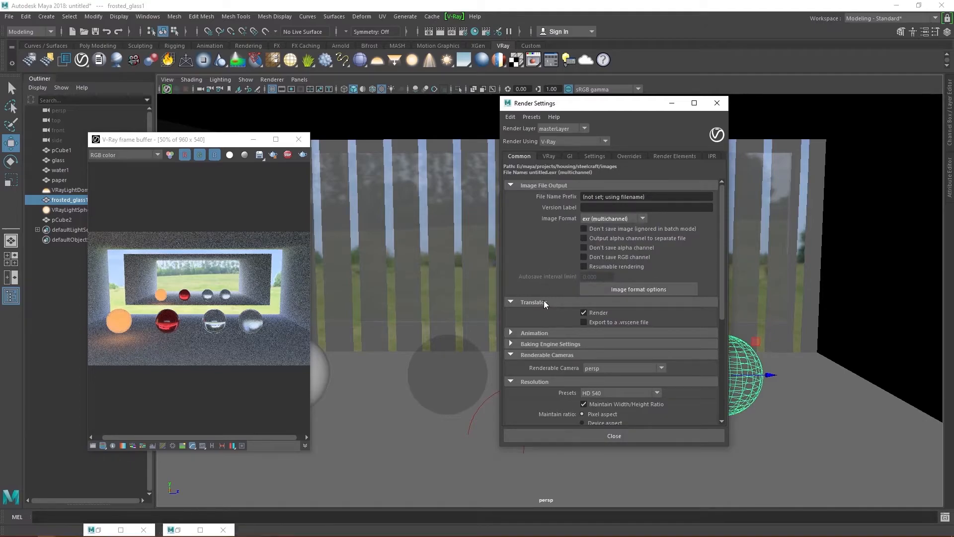
Set the render resolution to the HD 1080 preset and review the common output settings
scroll(545, 304, down, 1)
scroll(547, 244, down, 5)
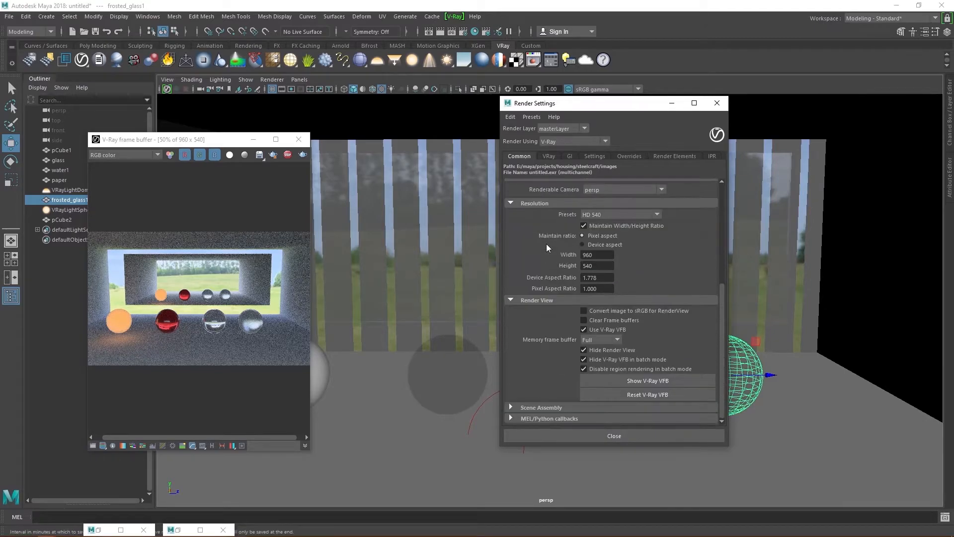
click(593, 214)
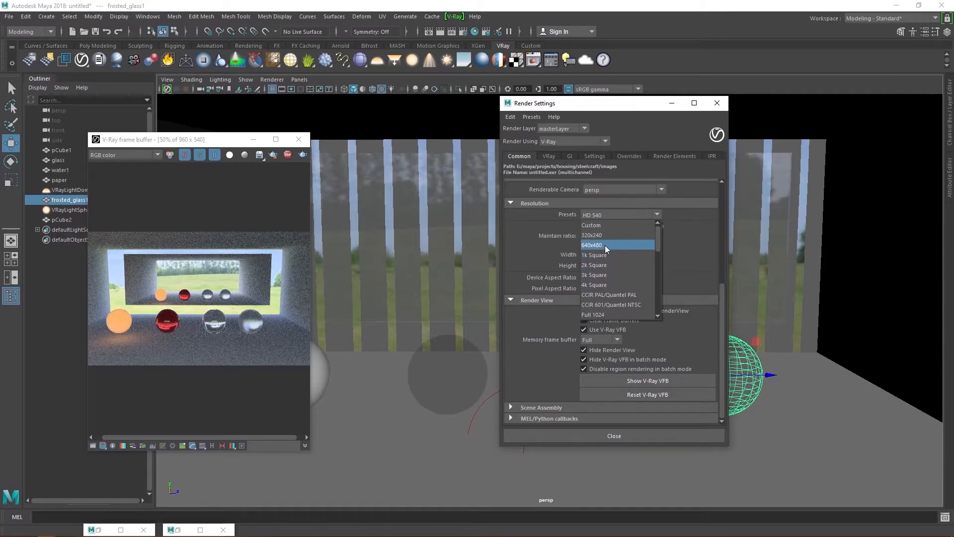
scroll(605, 247, down, 2)
click(595, 295)
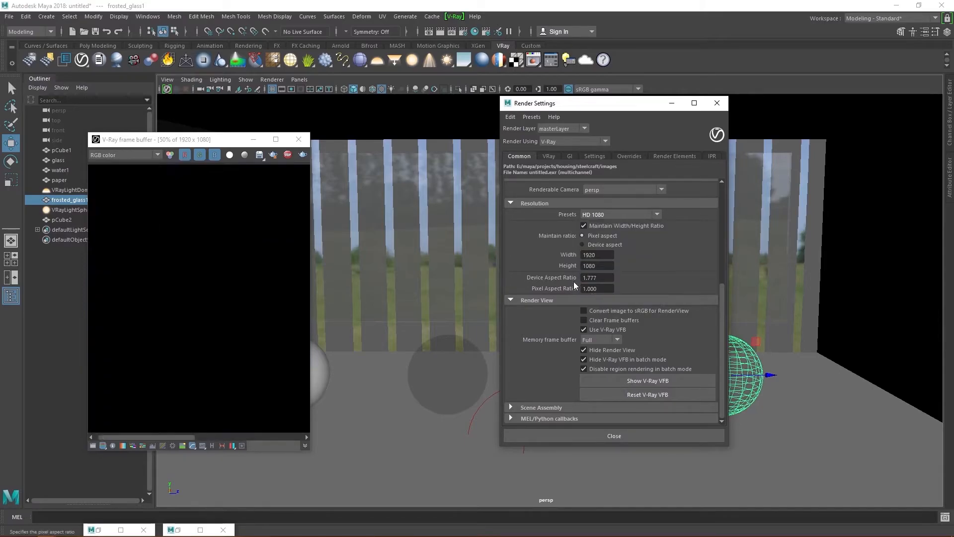
scroll(247, 267, down, 1)
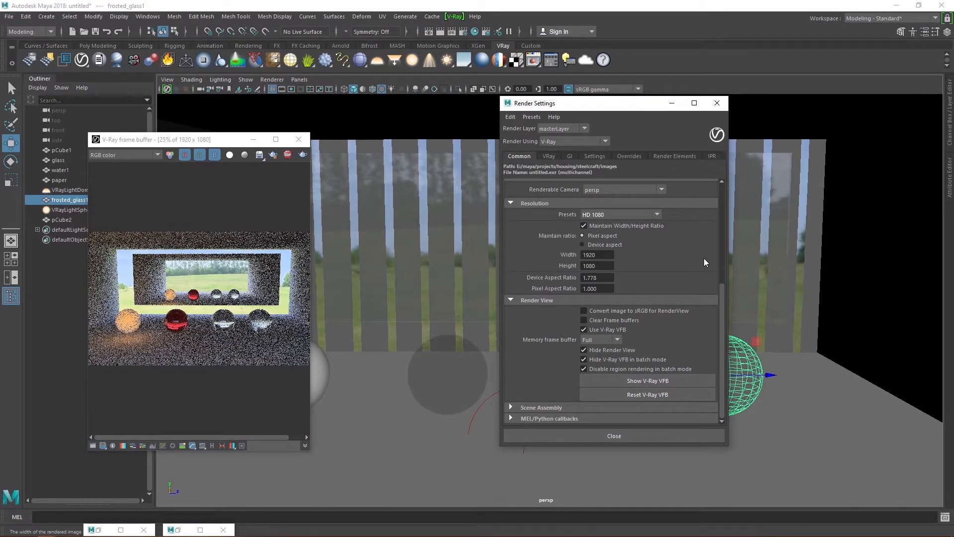
scroll(704, 261, up, 4)
scroll(704, 258, up, 2)
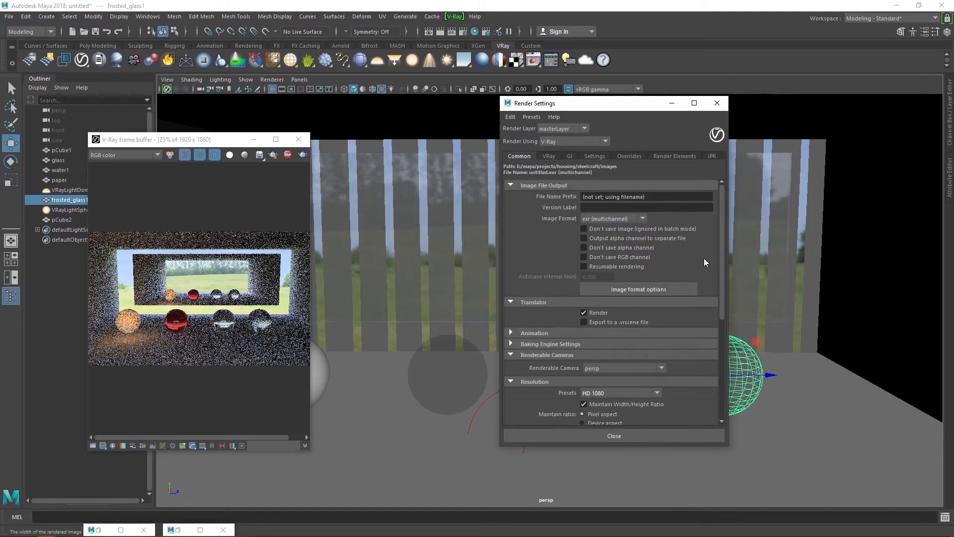
scroll(704, 258, down, 5)
scroll(704, 258, up, 5)
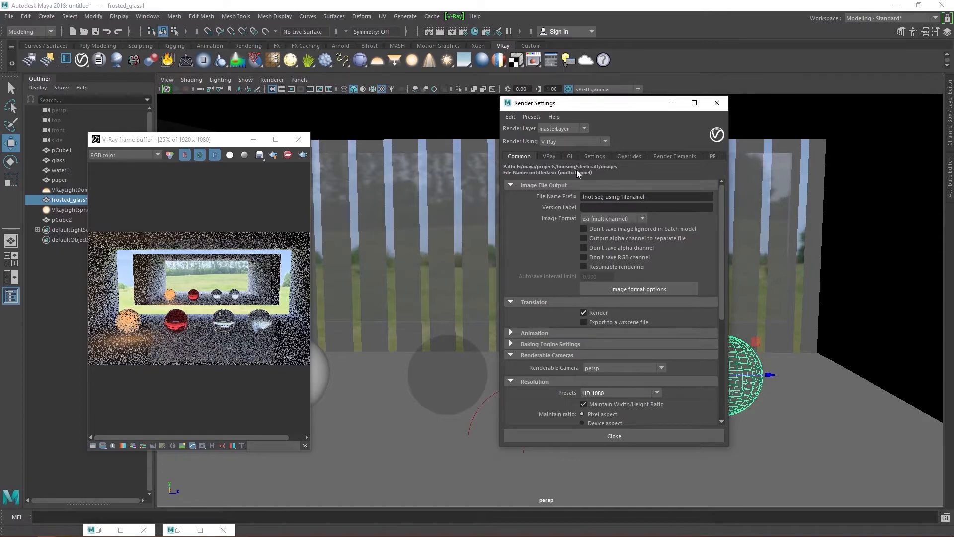
Enable ambient occlusion in the advanced global illumination settings
click(549, 156)
click(569, 156)
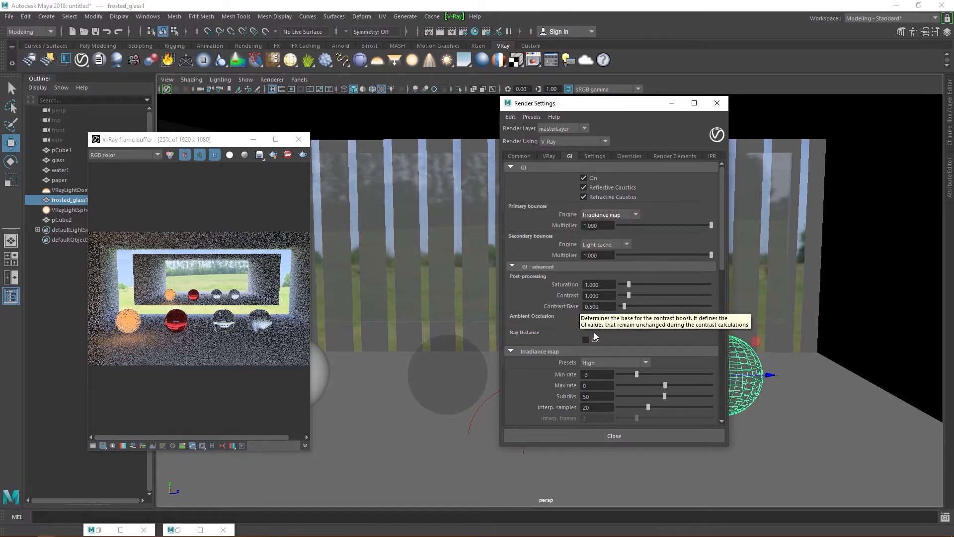
click(586, 324)
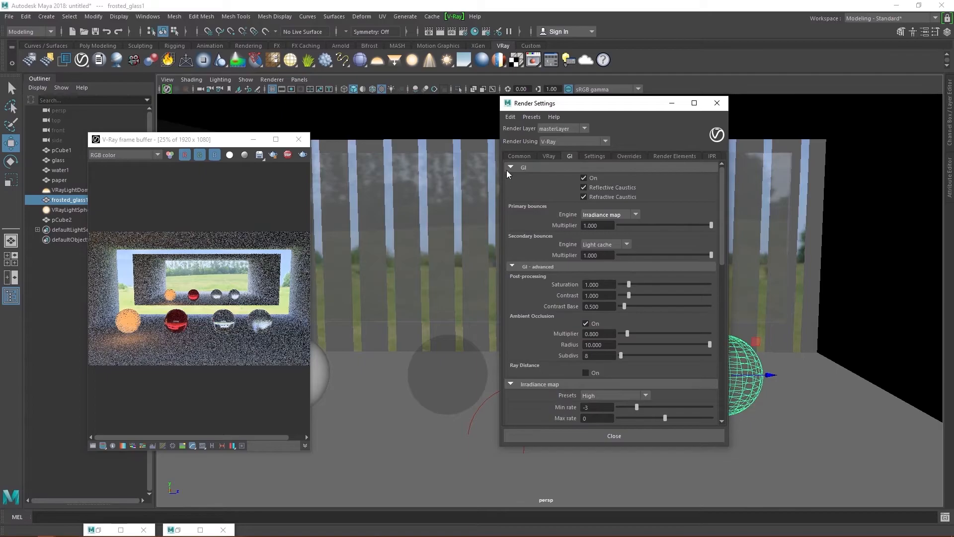
Add the Denoiser render element to the render and select it in the added elements
click(671, 156)
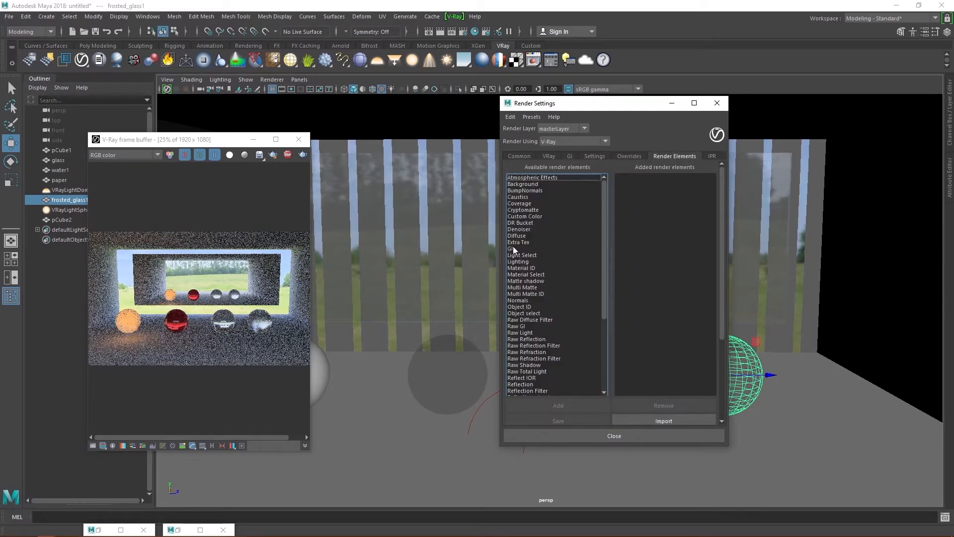
click(518, 234)
double_click(519, 229)
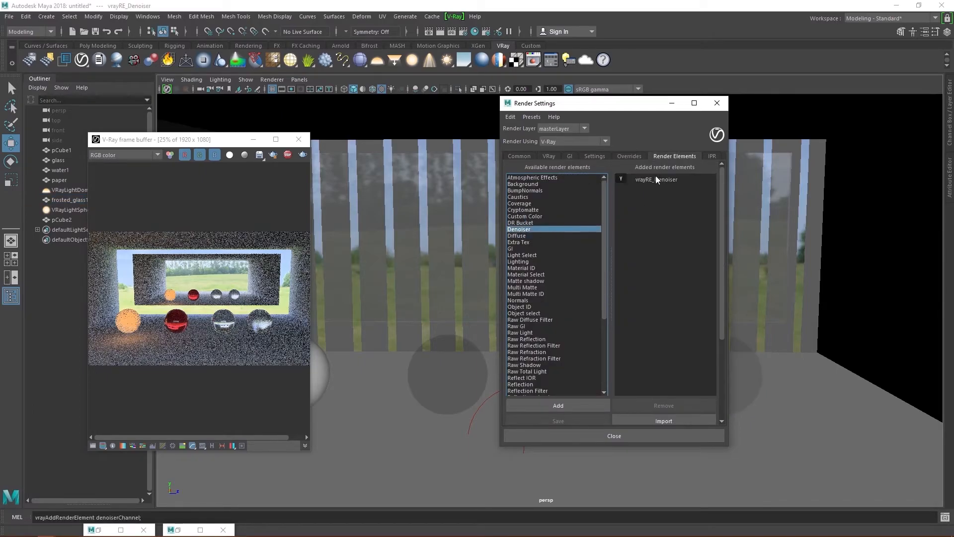
click(656, 179)
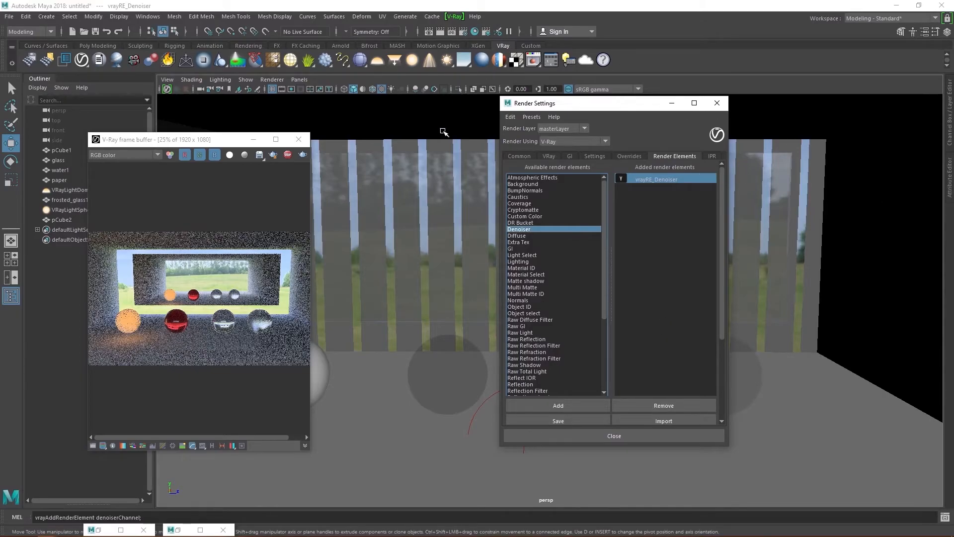
Review the anti-aliasing filter type in the image sampler settings and run the production render of the room
click(517, 157)
click(550, 156)
click(604, 246)
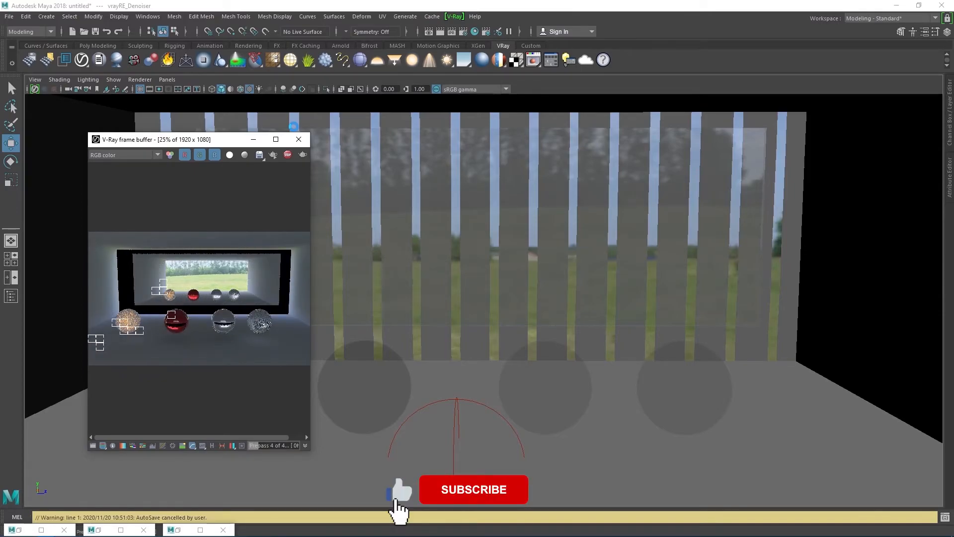
scroll(176, 376, up, 1)
scroll(177, 377, down, 1)
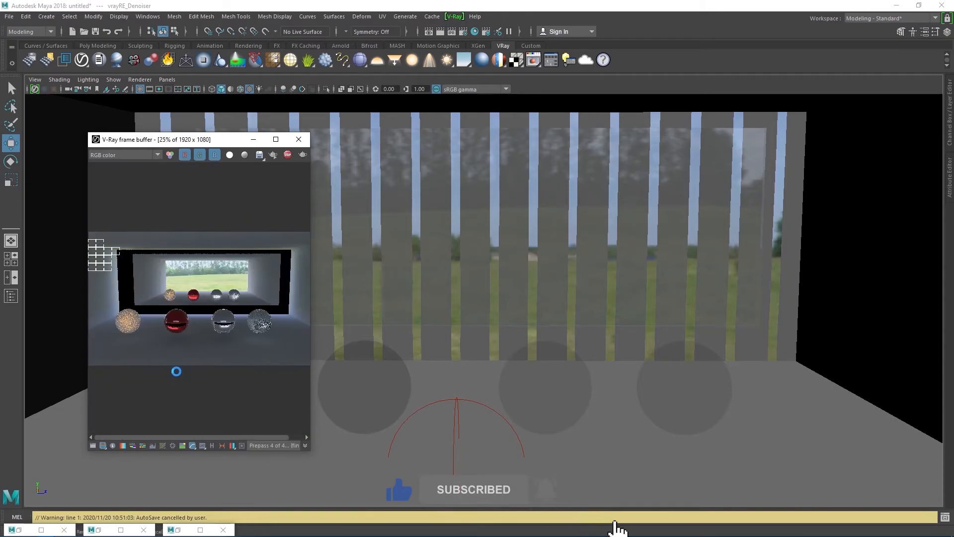